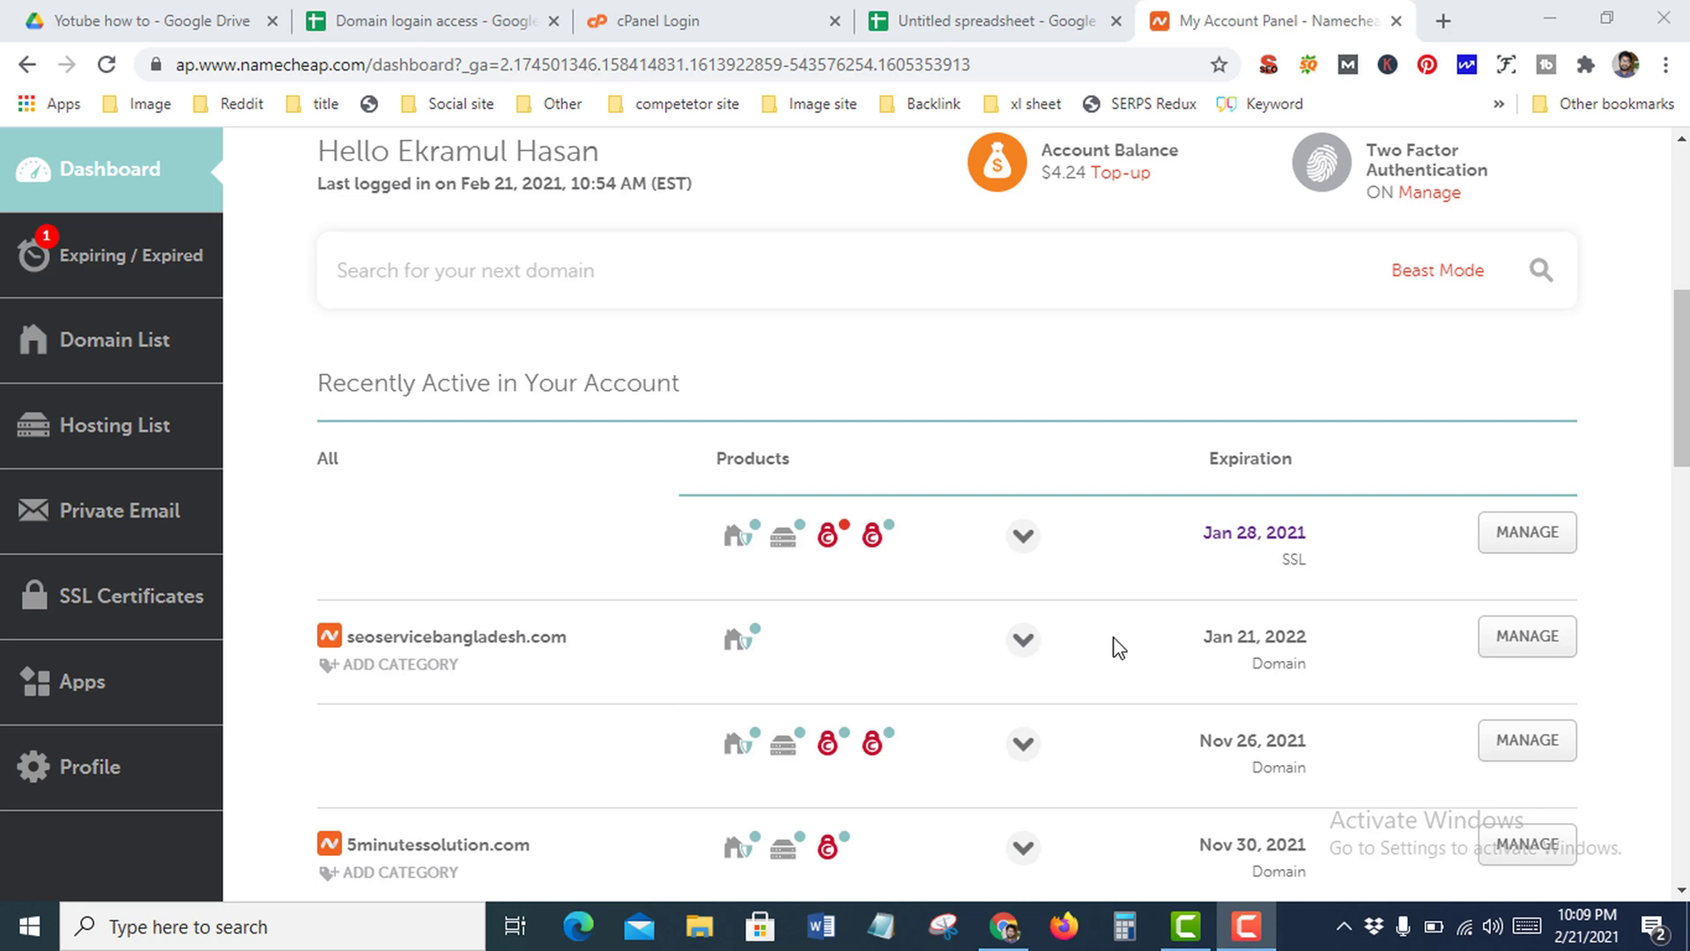
Switch seoservicebangladesh.com's nameservers to Namecheap Web Hosting DNS and save the change
{"action": "left_click_drag", "start_coordinate": [593, 646], "coordinate": [340, 653]}
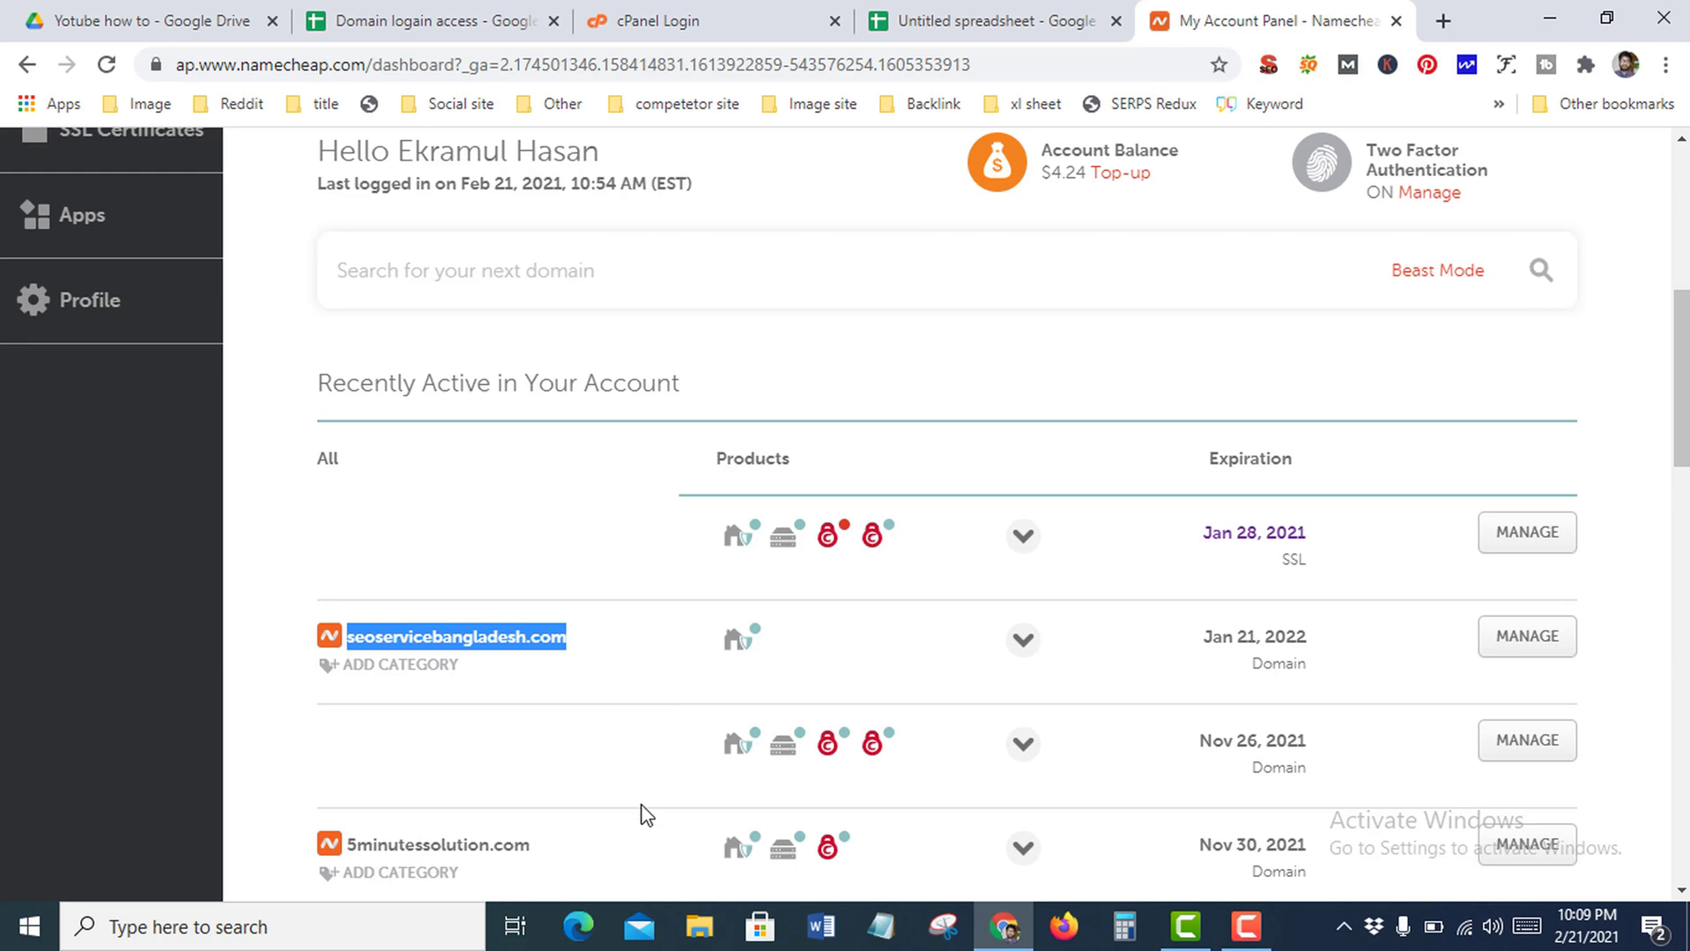
{"action": "left_click_drag", "start_coordinate": [531, 845], "coordinate": [352, 850]}
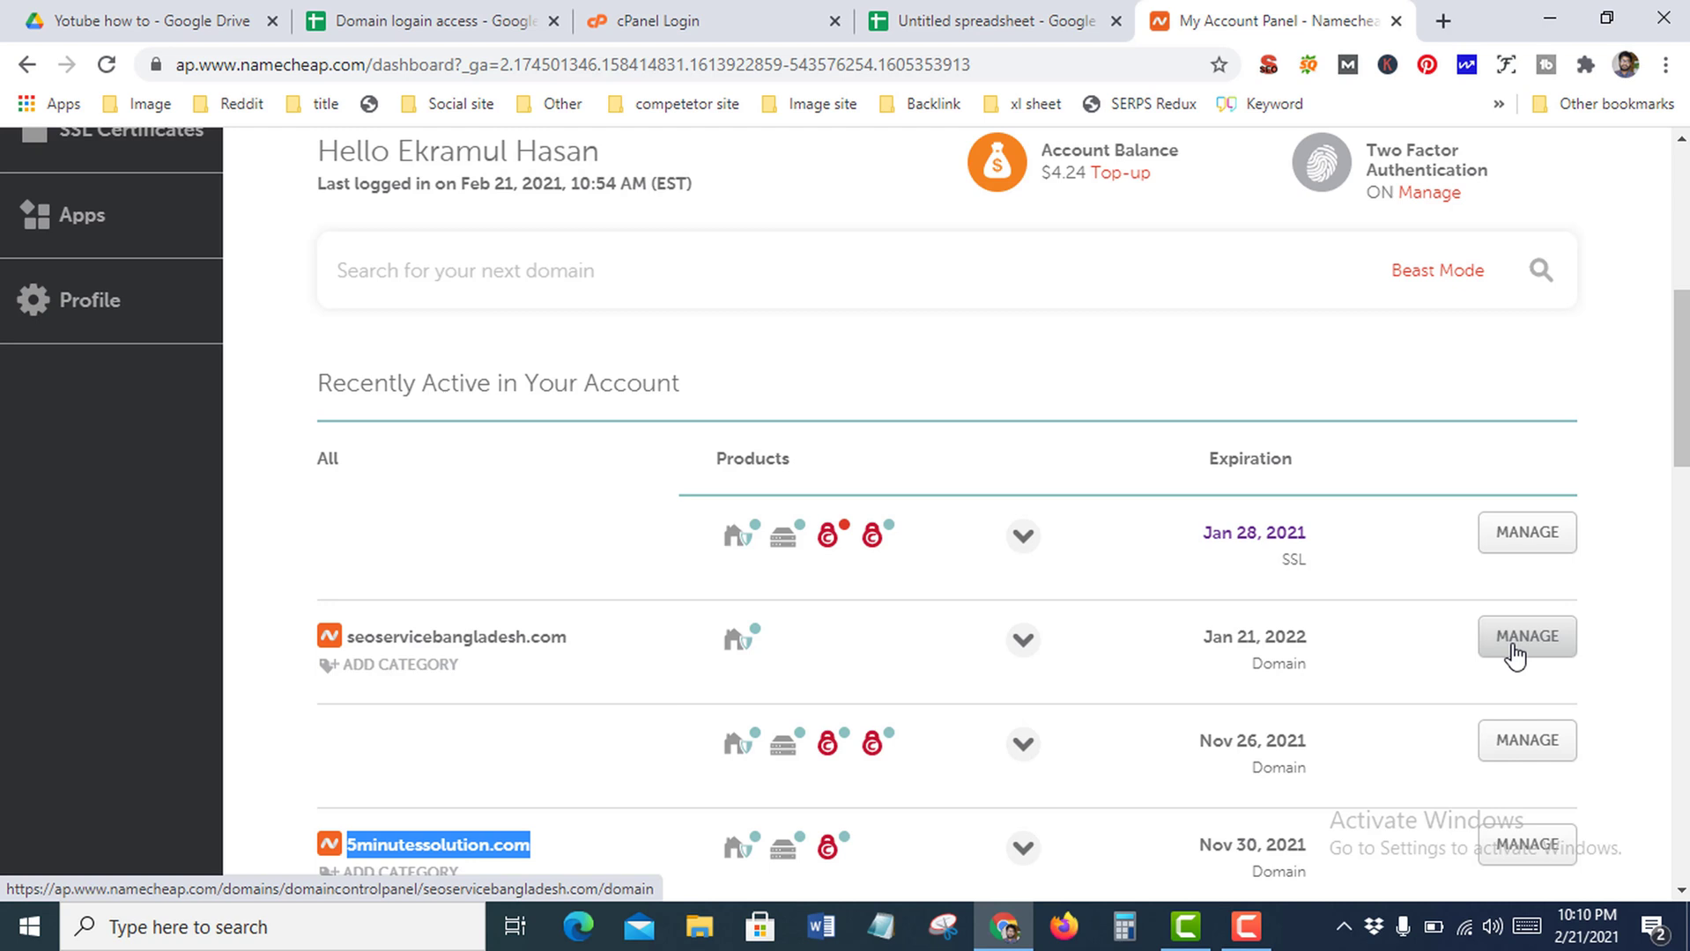
{"action": "left_click", "coordinate": [1514, 654]}
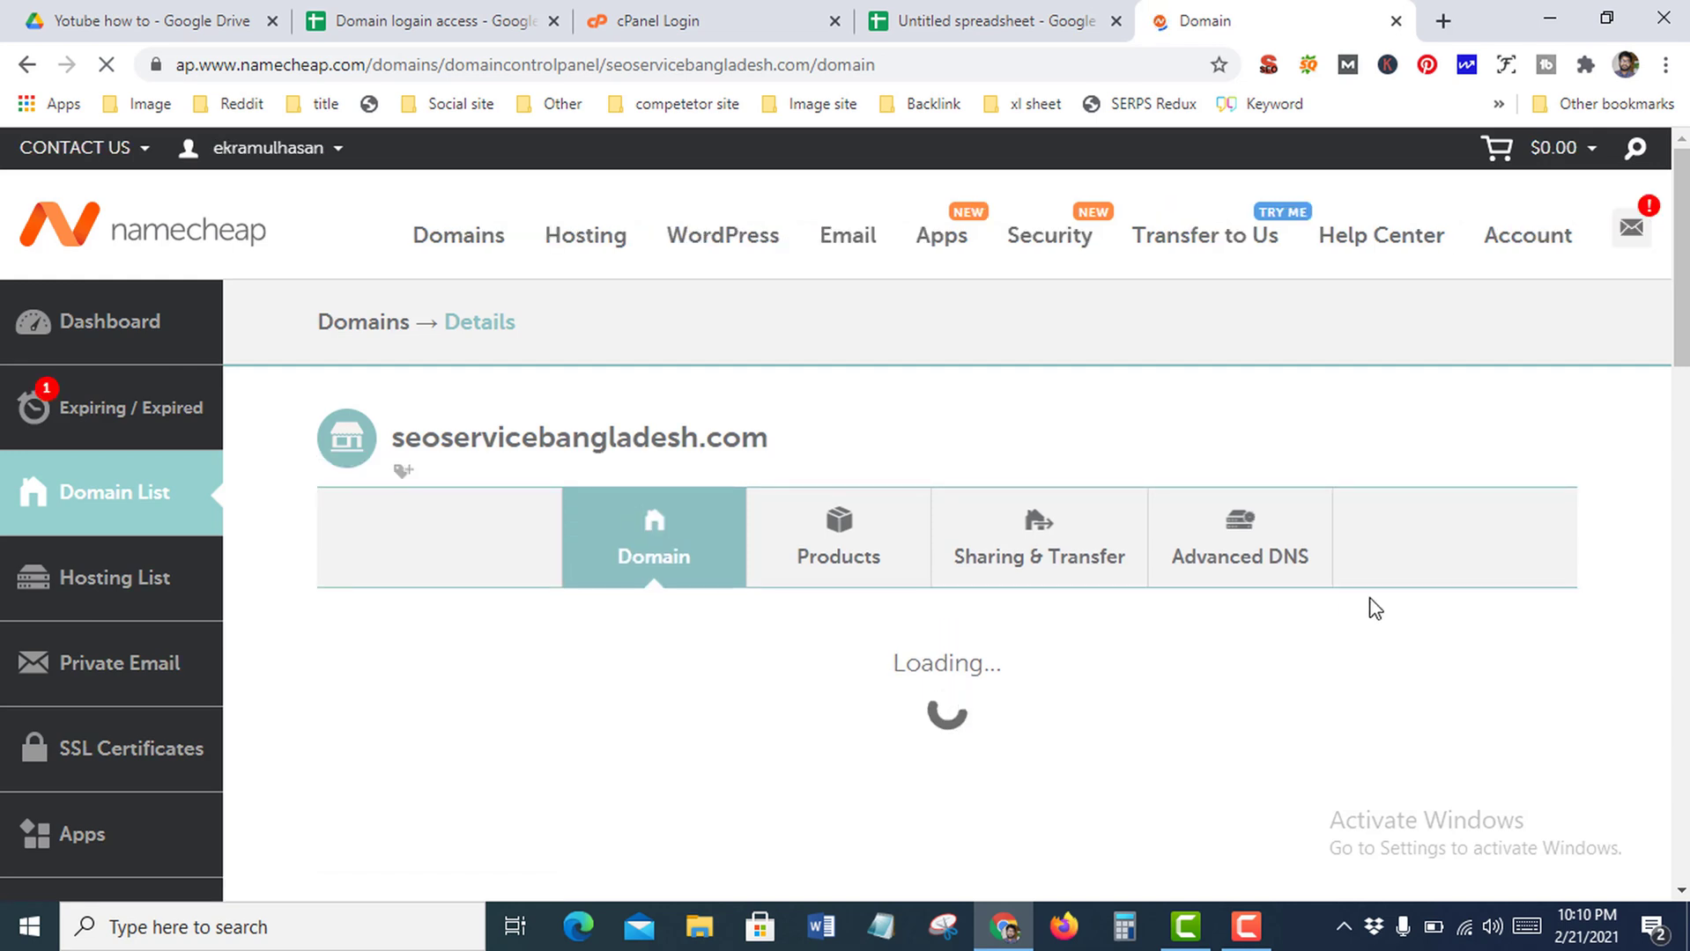
{"action": "scroll", "coordinate": [1317, 480], "scroll_direction": "down", "scroll_amount": 3}
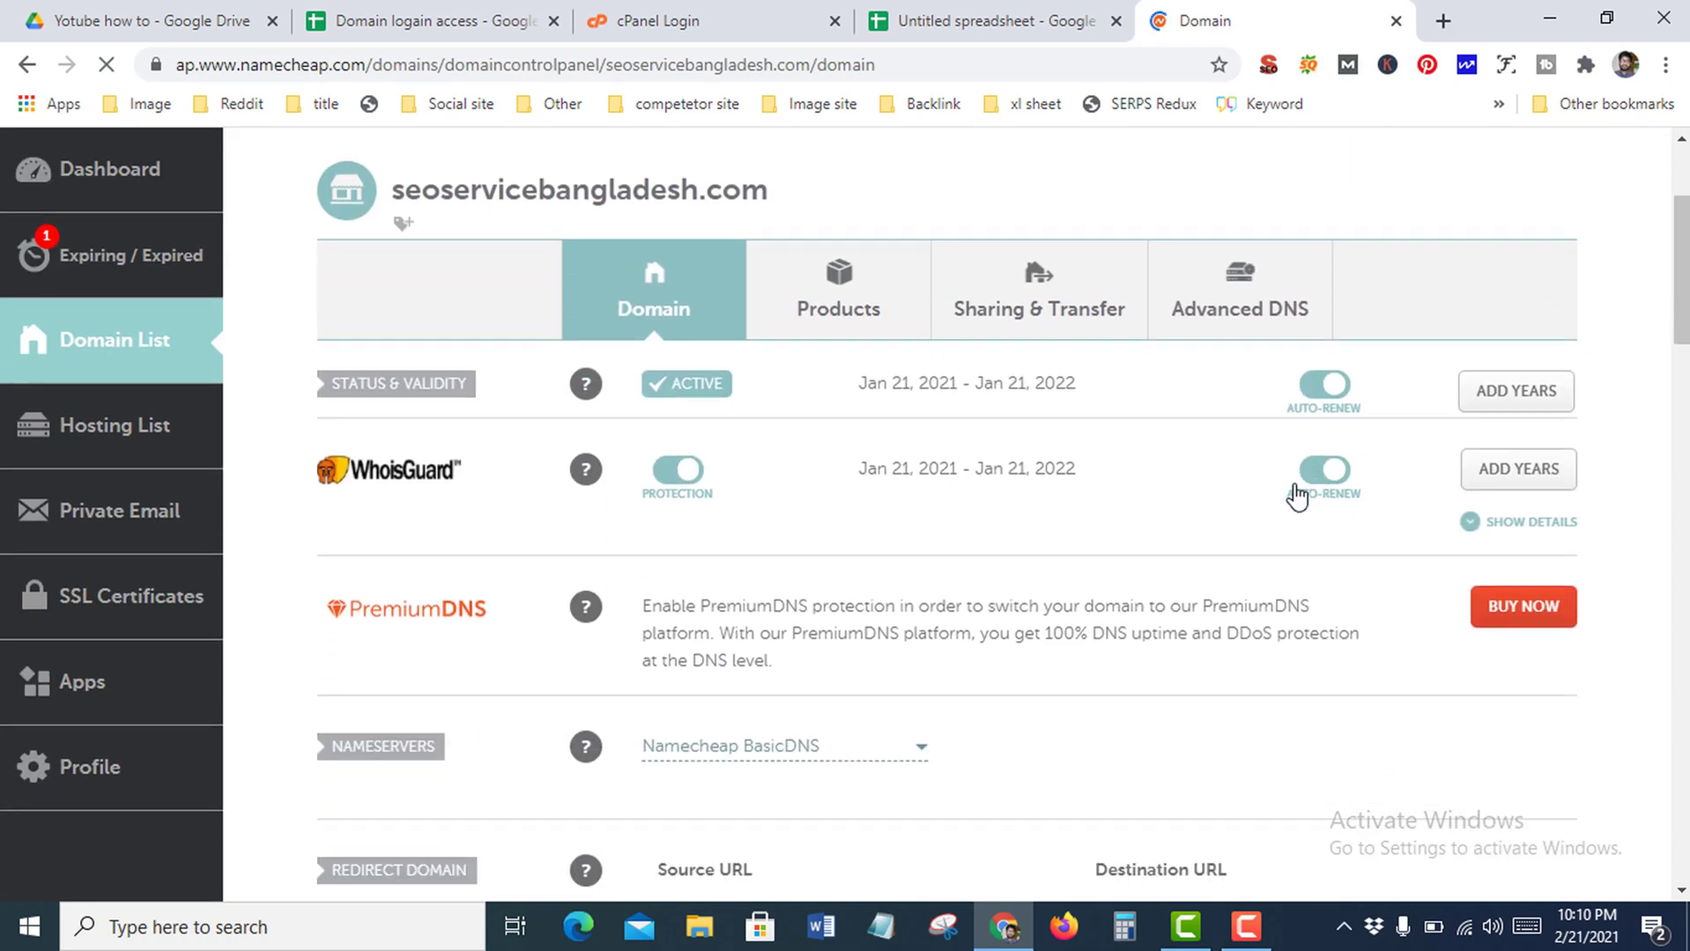
{"action": "left_click", "coordinate": [918, 749]}
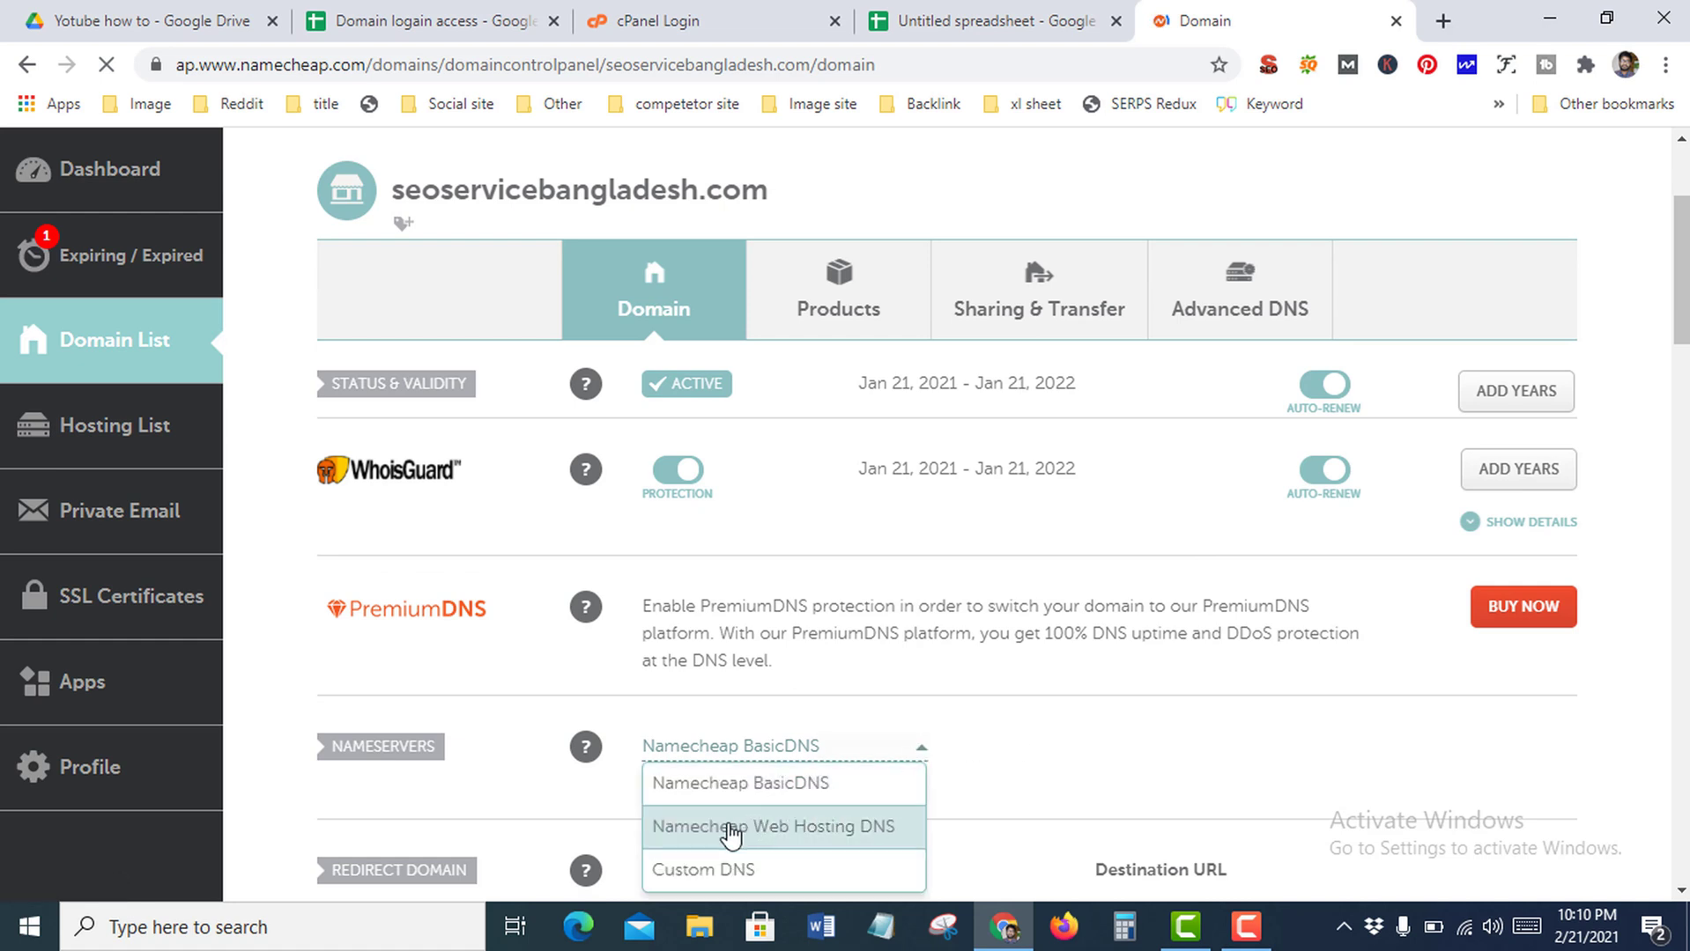
{"action": "left_click", "coordinate": [881, 833]}
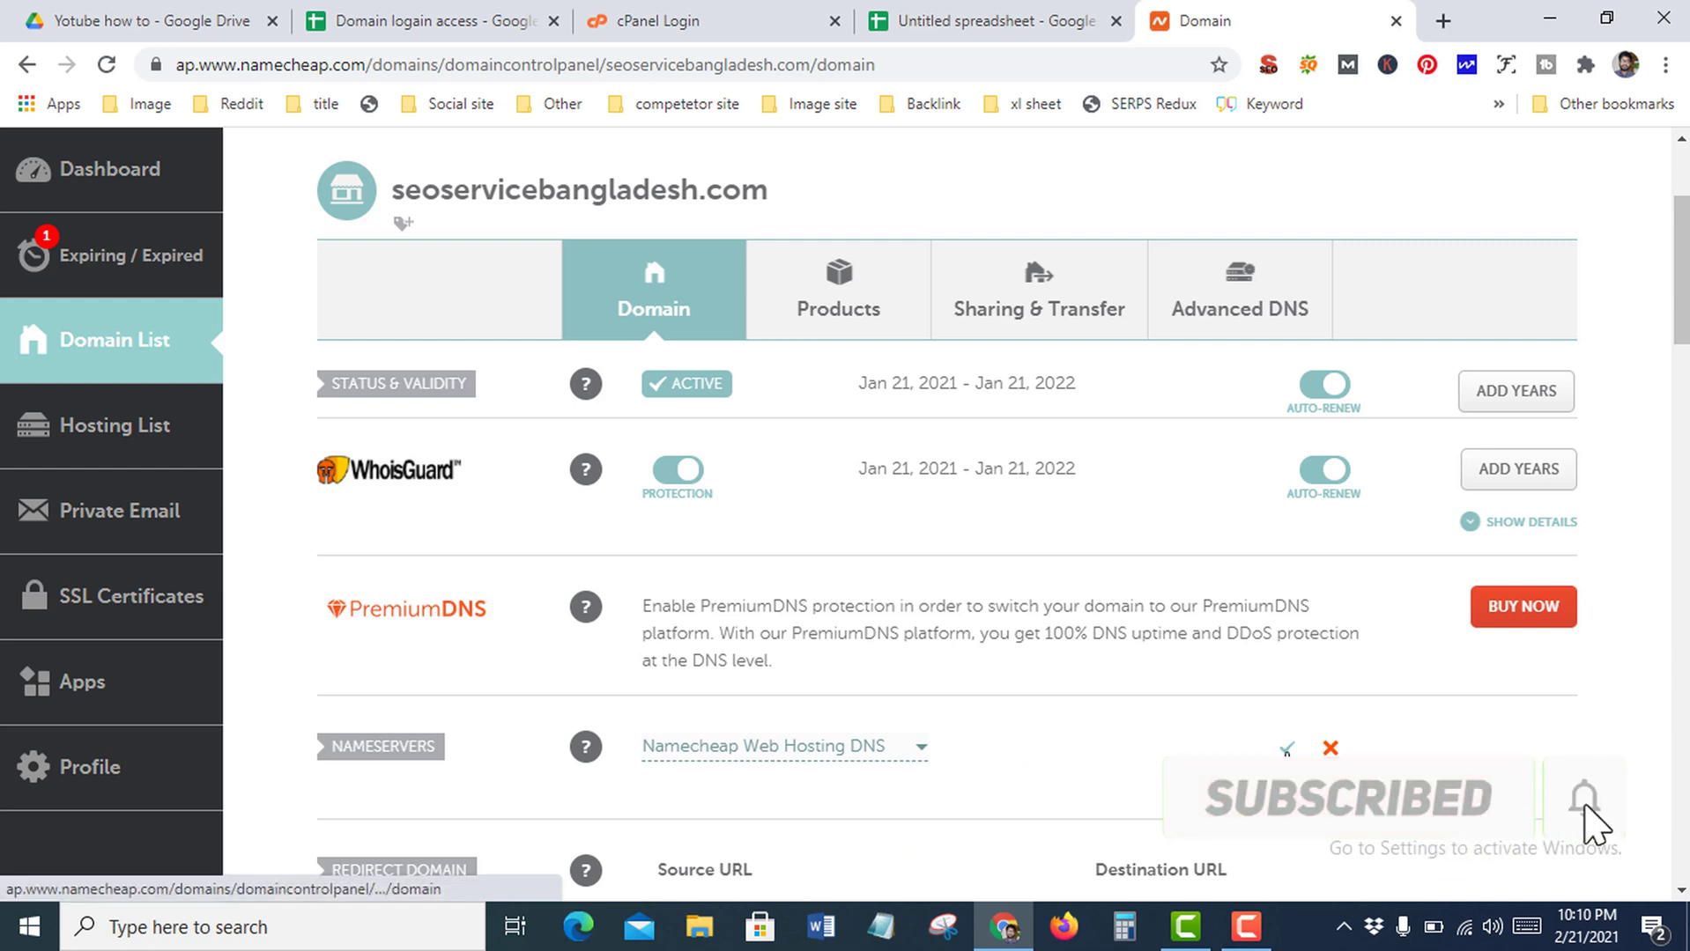
{"action": "left_click", "coordinate": [1286, 750]}
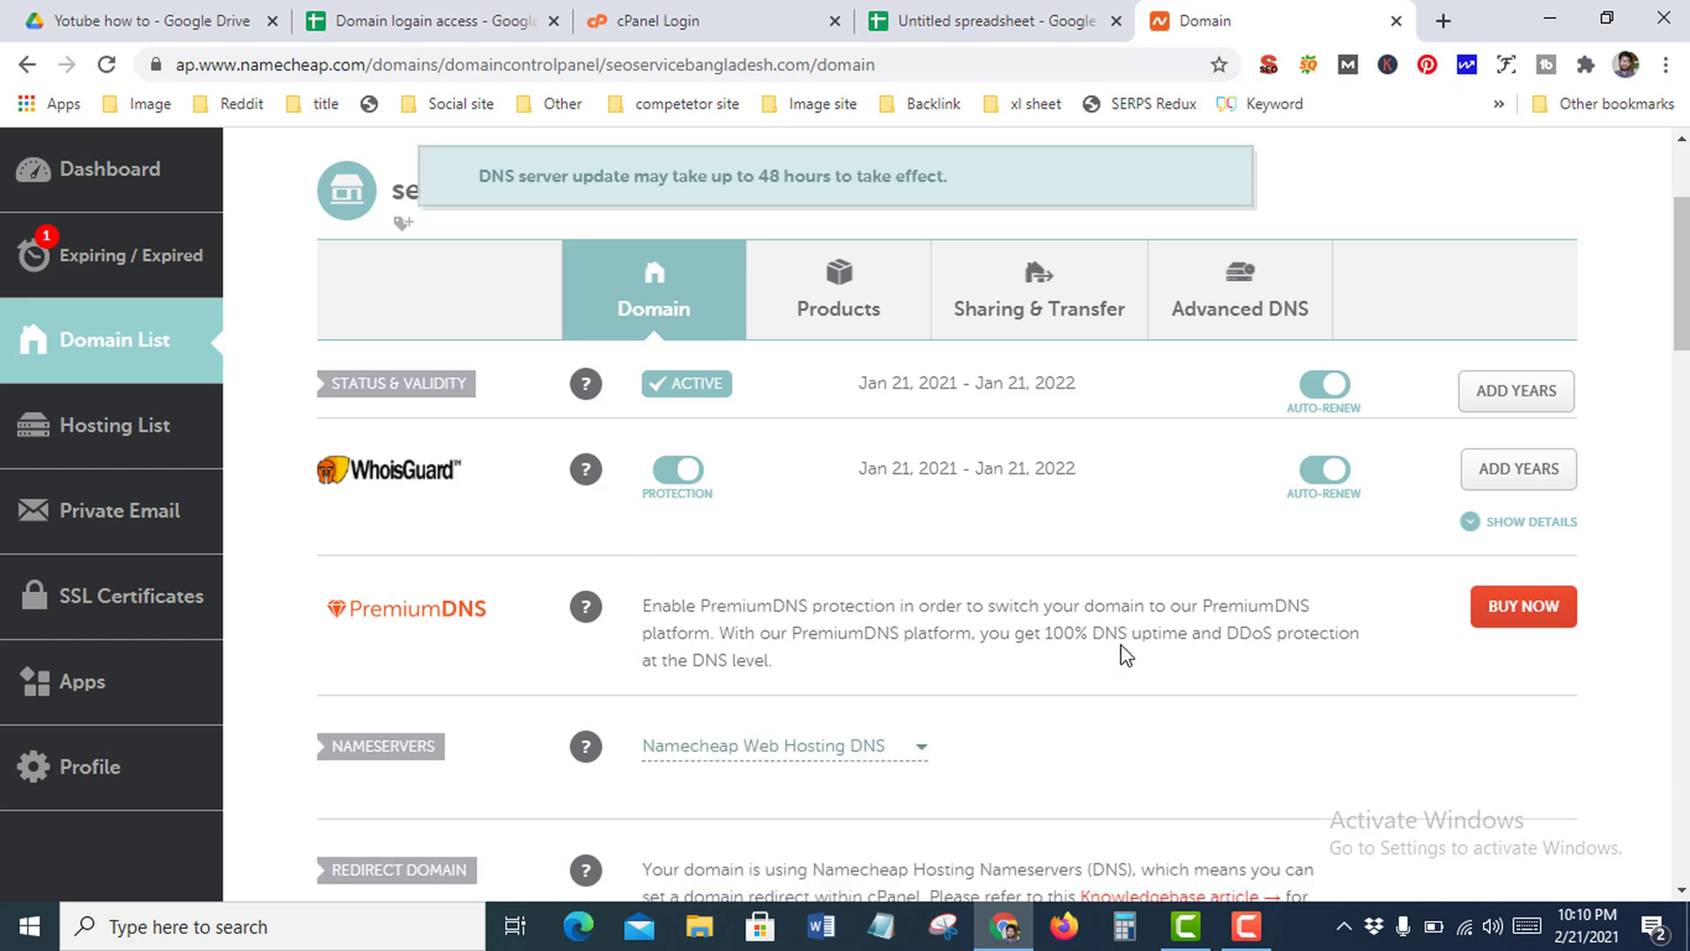
{"action": "scroll", "coordinate": [1121, 644], "scroll_direction": "down", "scroll_amount": 3}
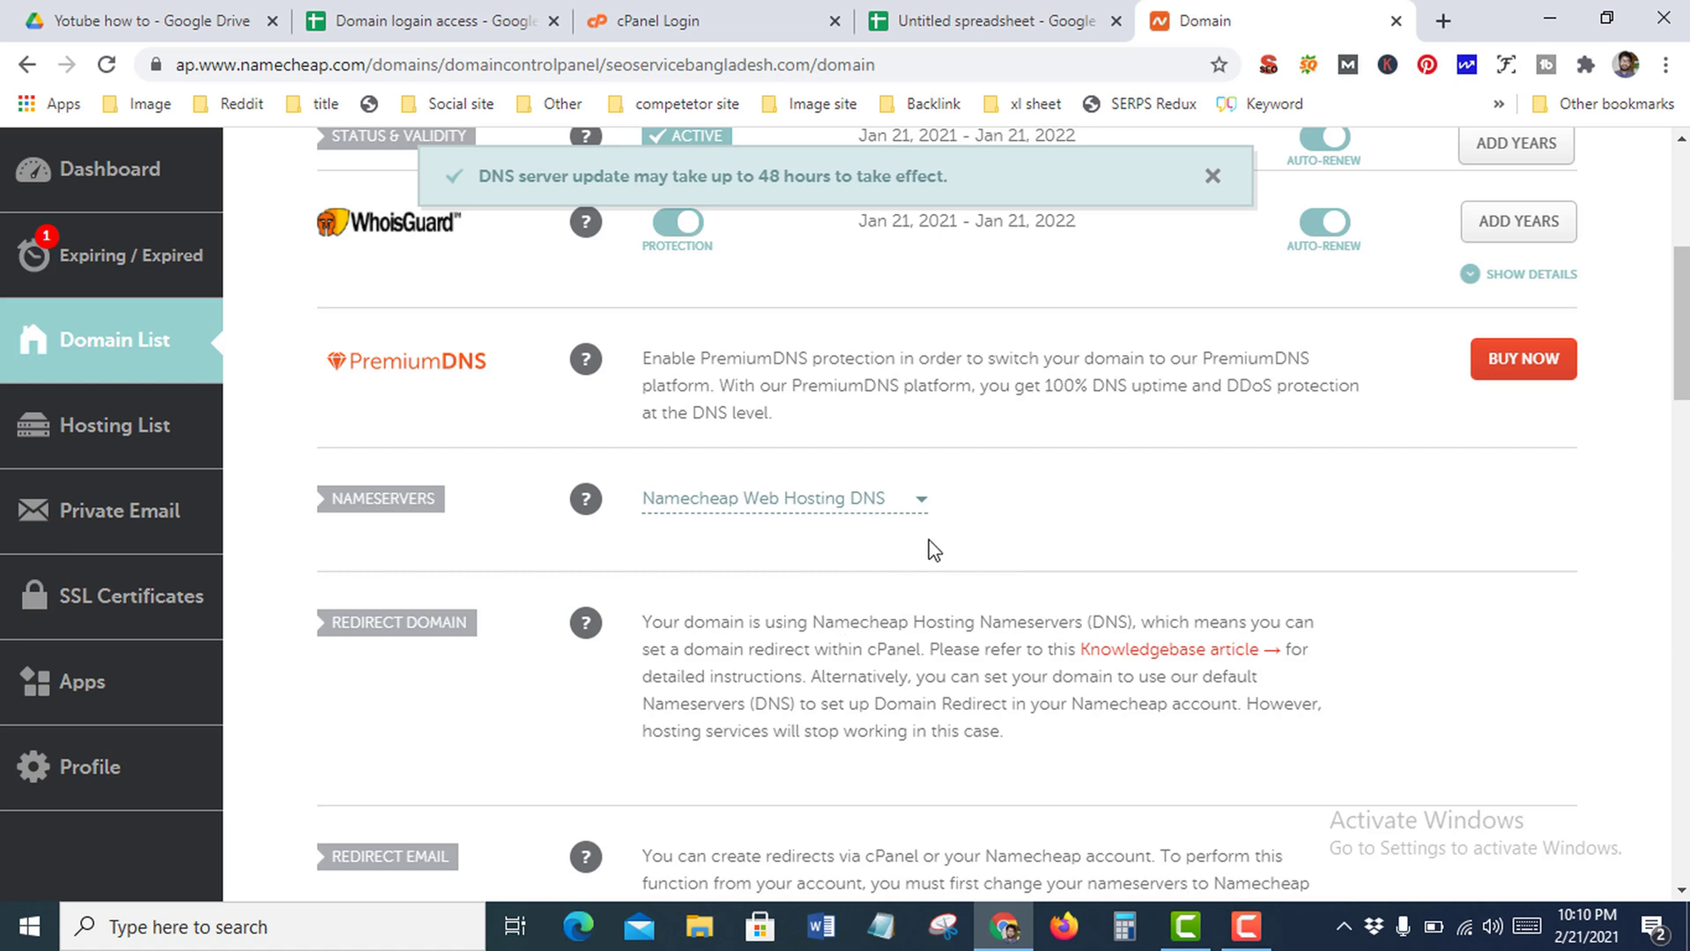
Log in to the cPanel hosting account with the saved login details
{"action": "left_click", "coordinate": [693, 20]}
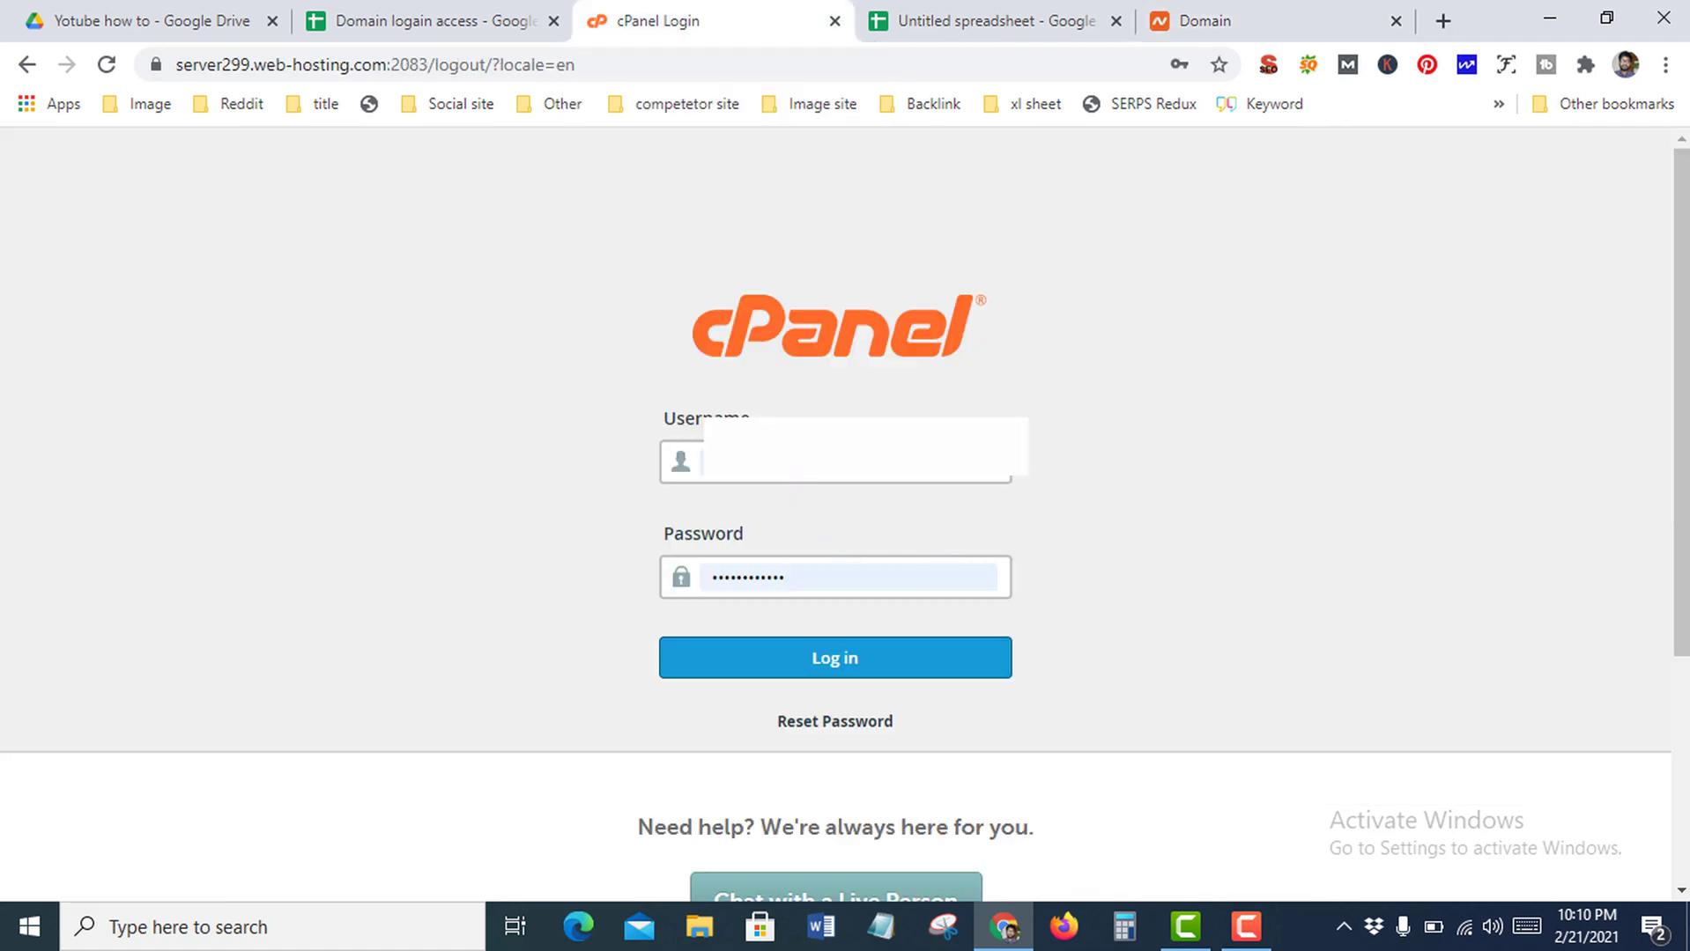
{"action": "left_click", "coordinate": [792, 461]}
{"action": "left_click", "coordinate": [859, 661]}
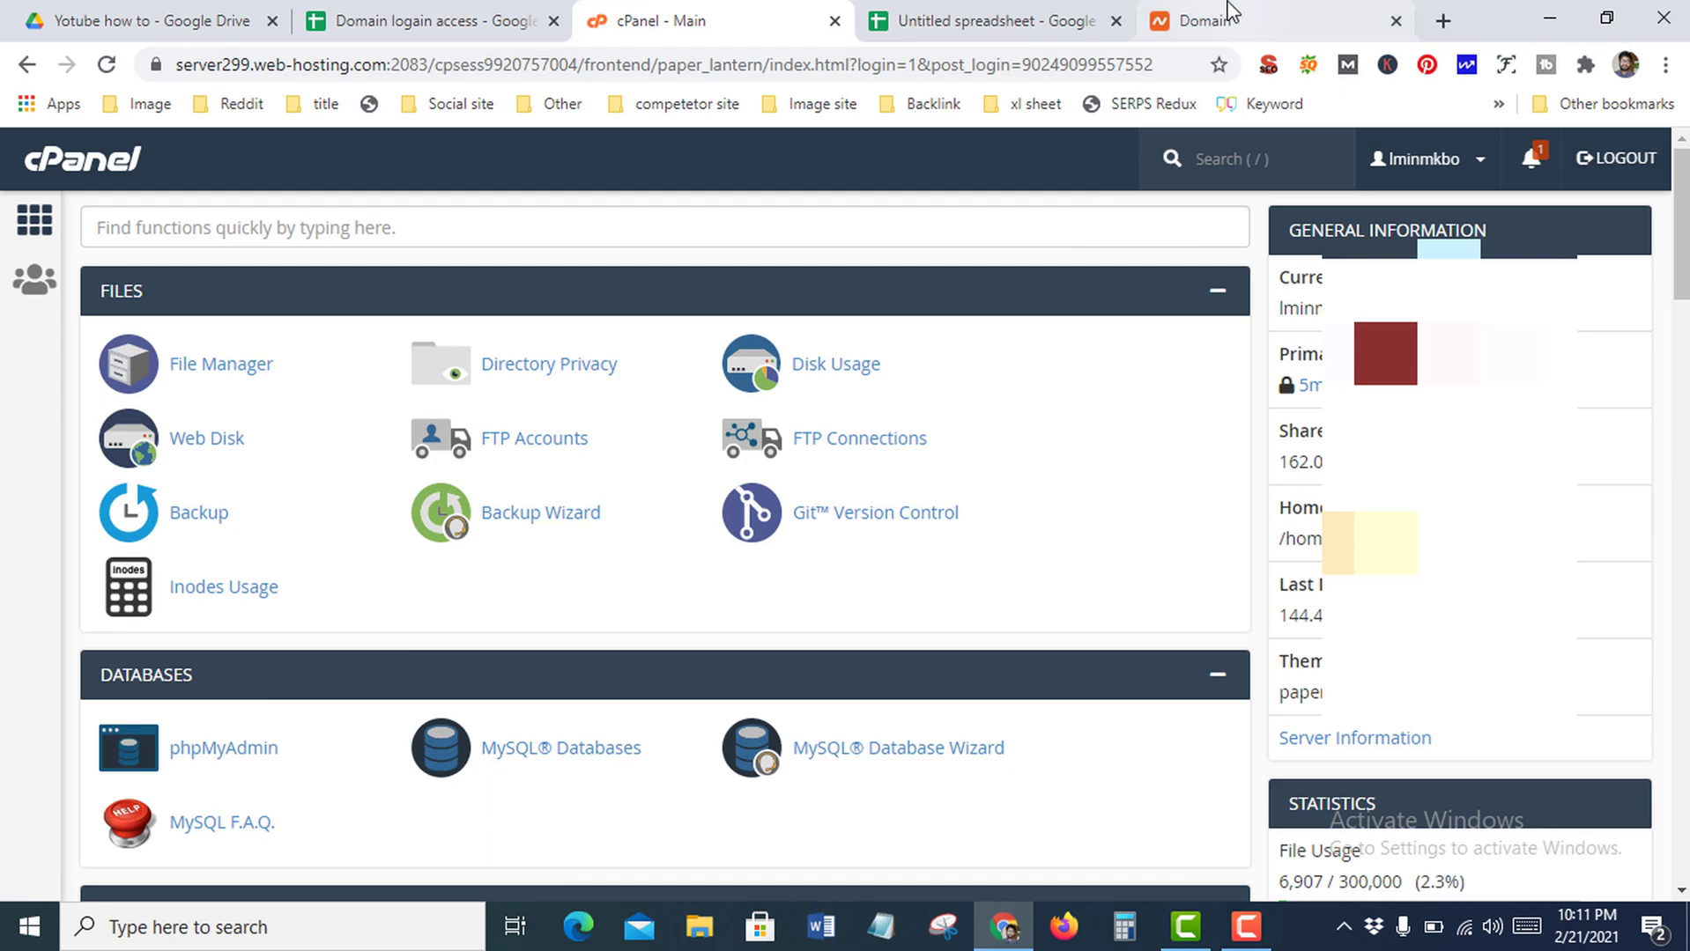
Copy seoservicebangladesh.com from the Namecheap address bar and return to cPanel
{"action": "left_click", "coordinate": [1321, 20]}
{"action": "scroll", "coordinate": [766, 528], "scroll_direction": "up", "scroll_amount": 1}
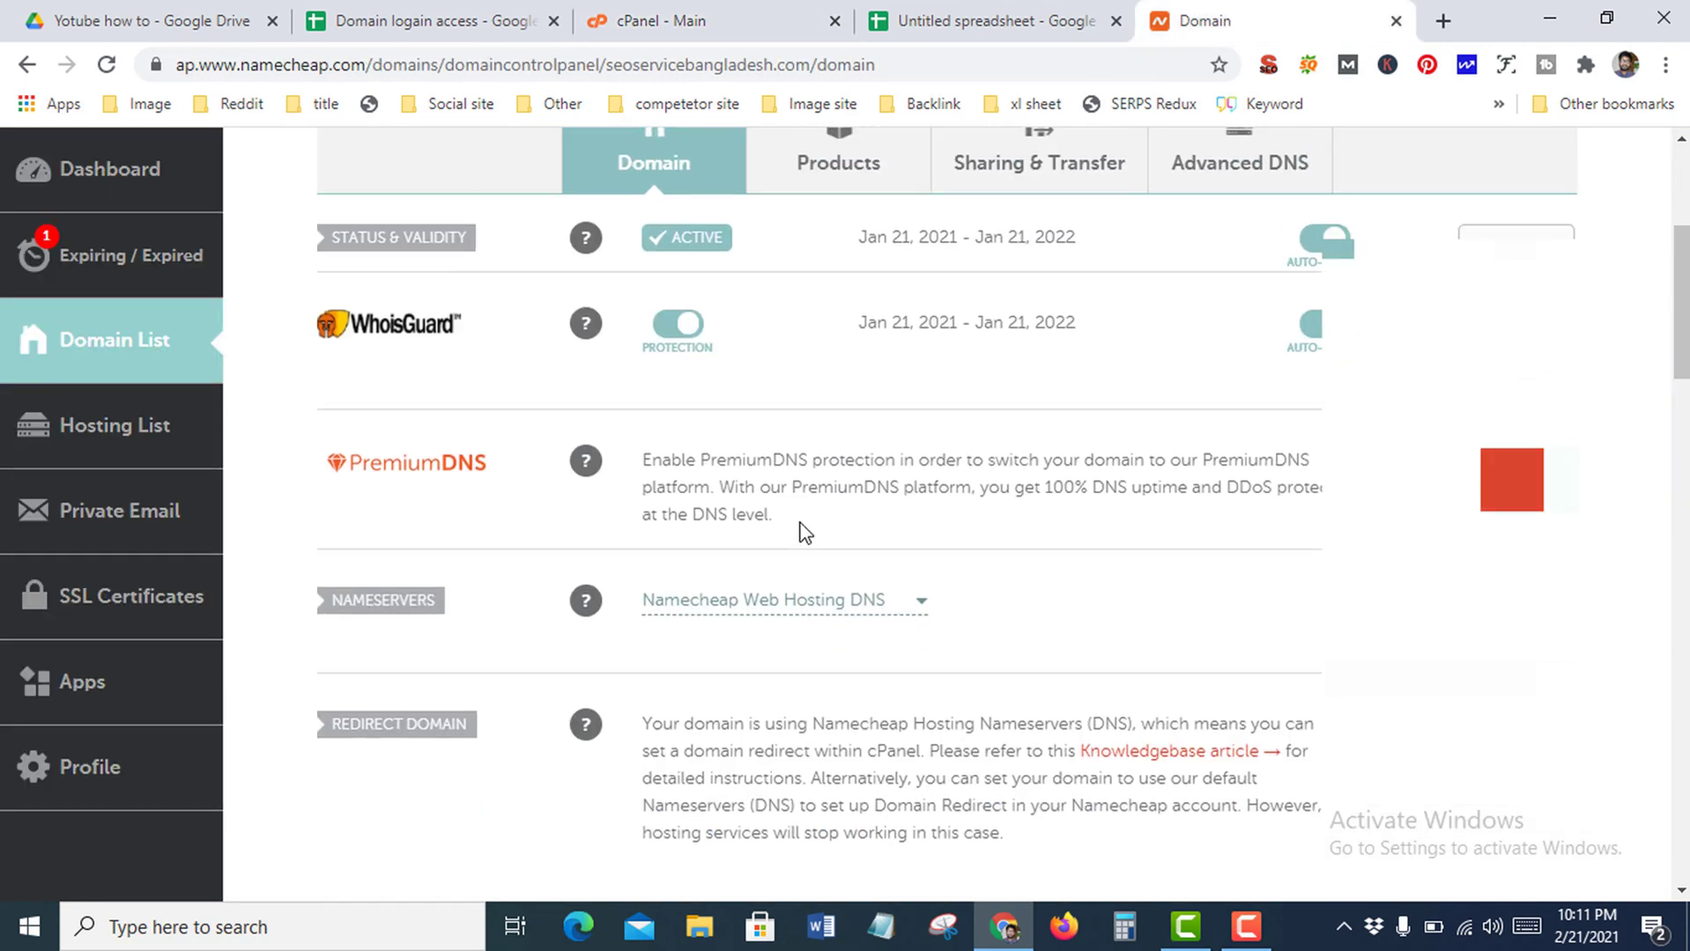
{"action": "scroll", "coordinate": [1081, 659], "scroll_direction": "down", "scroll_amount": 5}
{"action": "scroll", "coordinate": [1081, 659], "scroll_direction": "down", "scroll_amount": 5}
{"action": "scroll", "coordinate": [1082, 660], "scroll_direction": "up", "scroll_amount": 10}
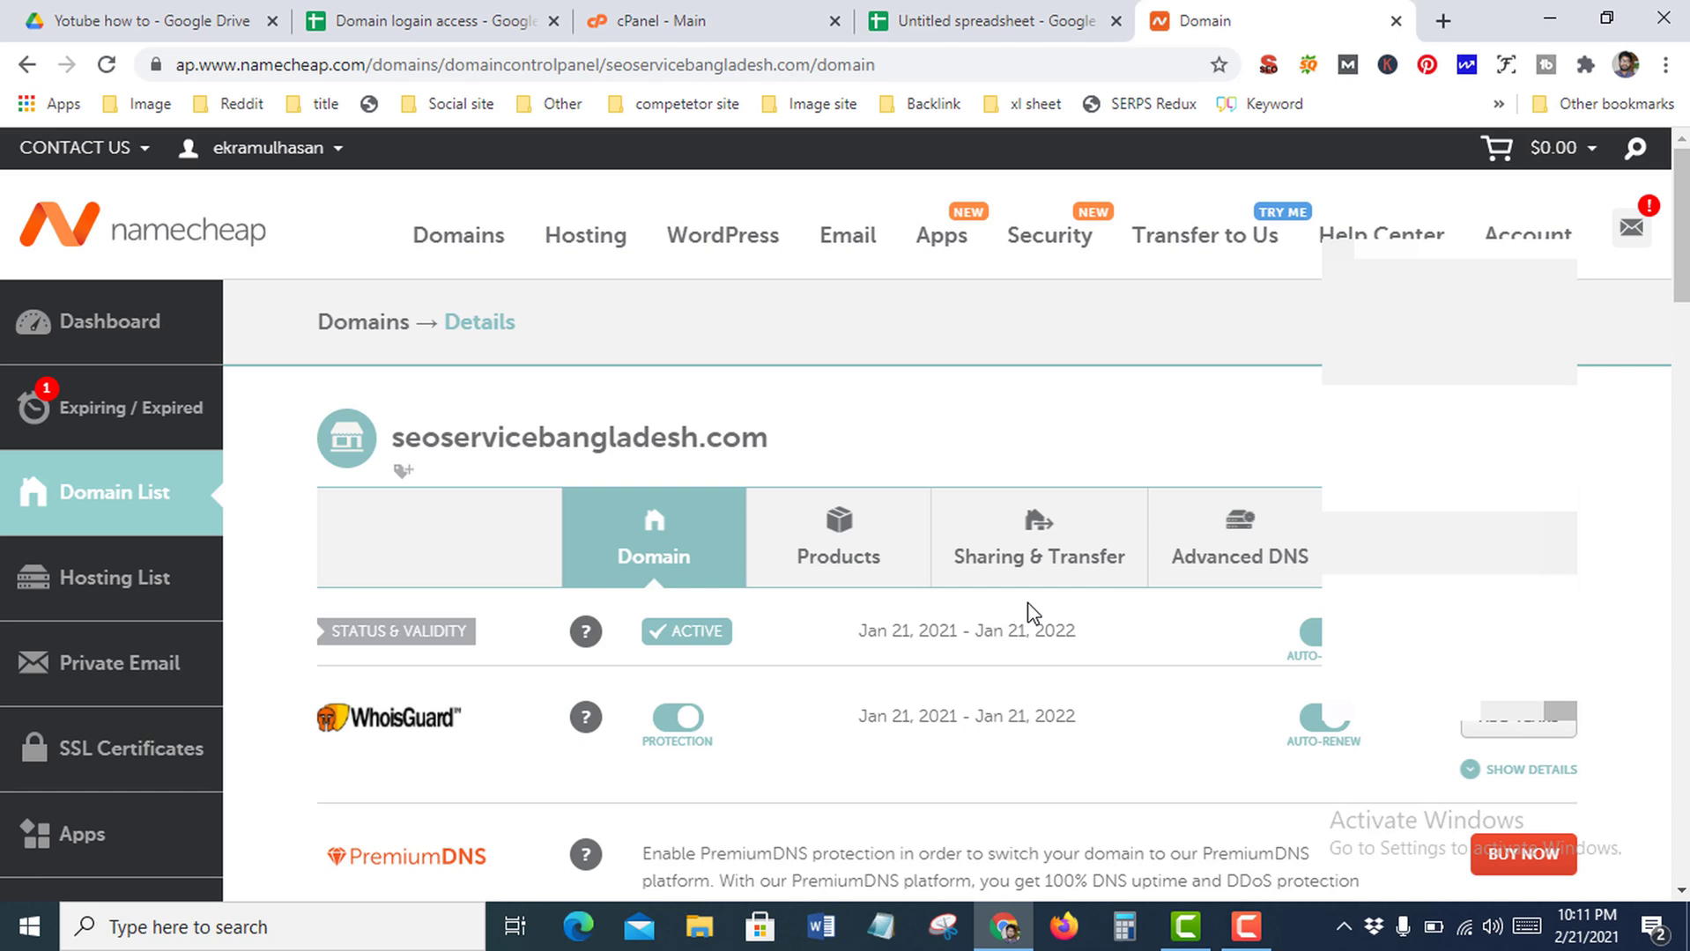
{"action": "left_click_drag", "start_coordinate": [606, 64], "coordinate": [798, 53]}
{"action": "right_click", "coordinate": [793, 64]}
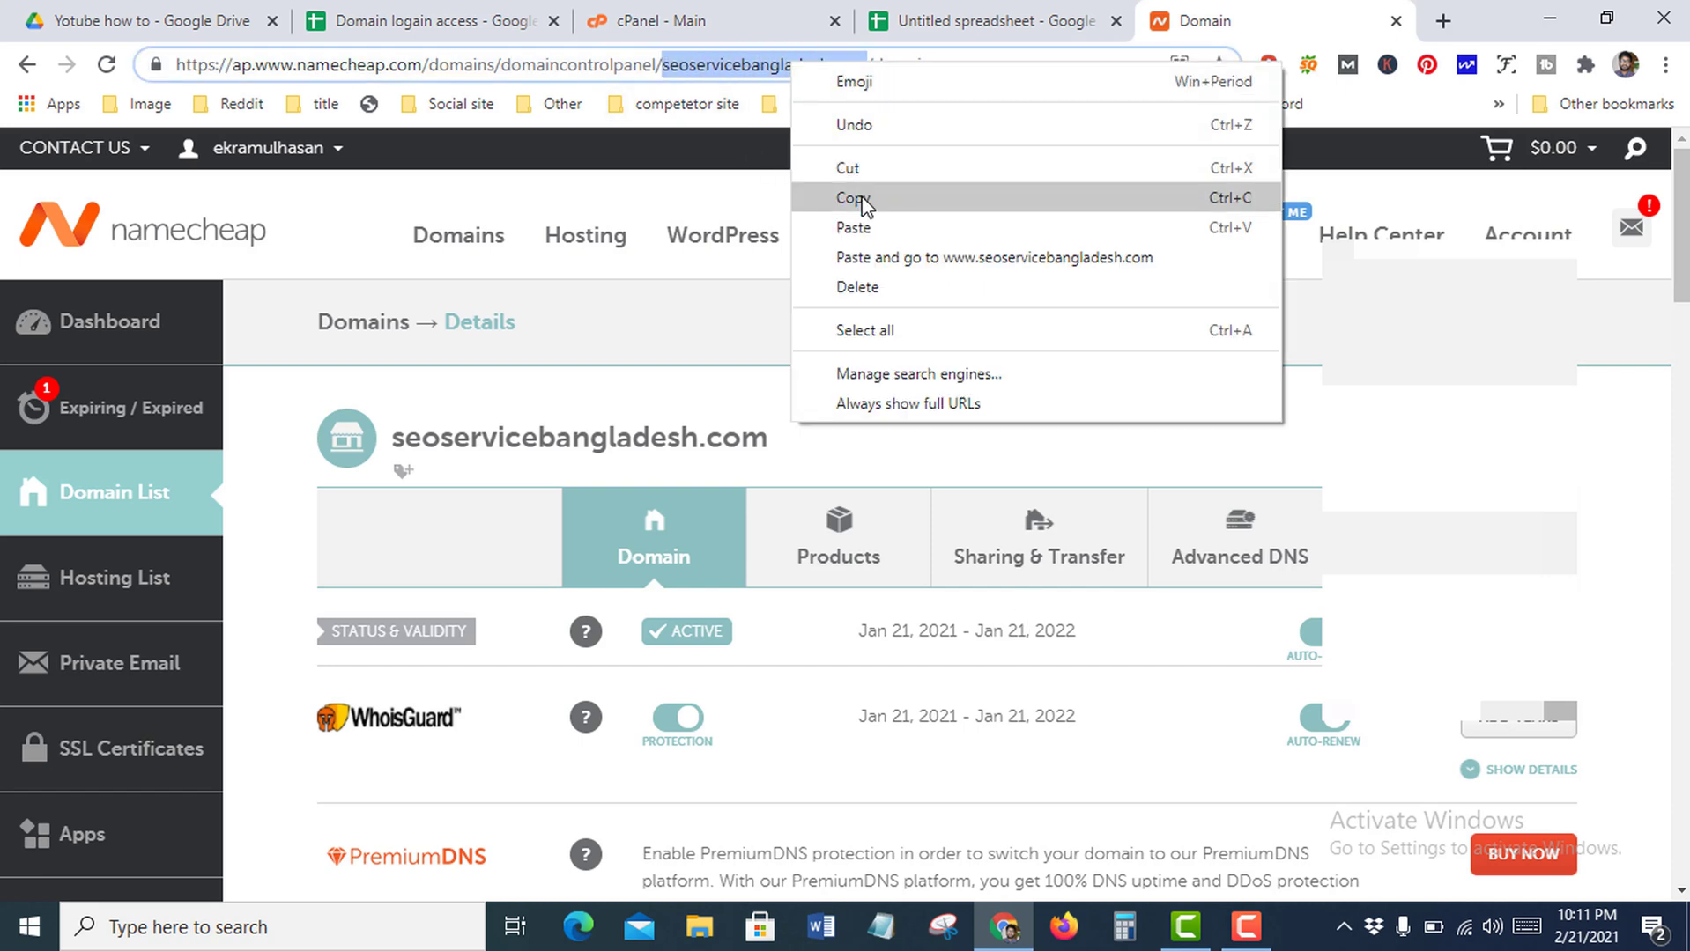
{"action": "left_click", "coordinate": [854, 197]}
{"action": "left_click", "coordinate": [660, 20]}
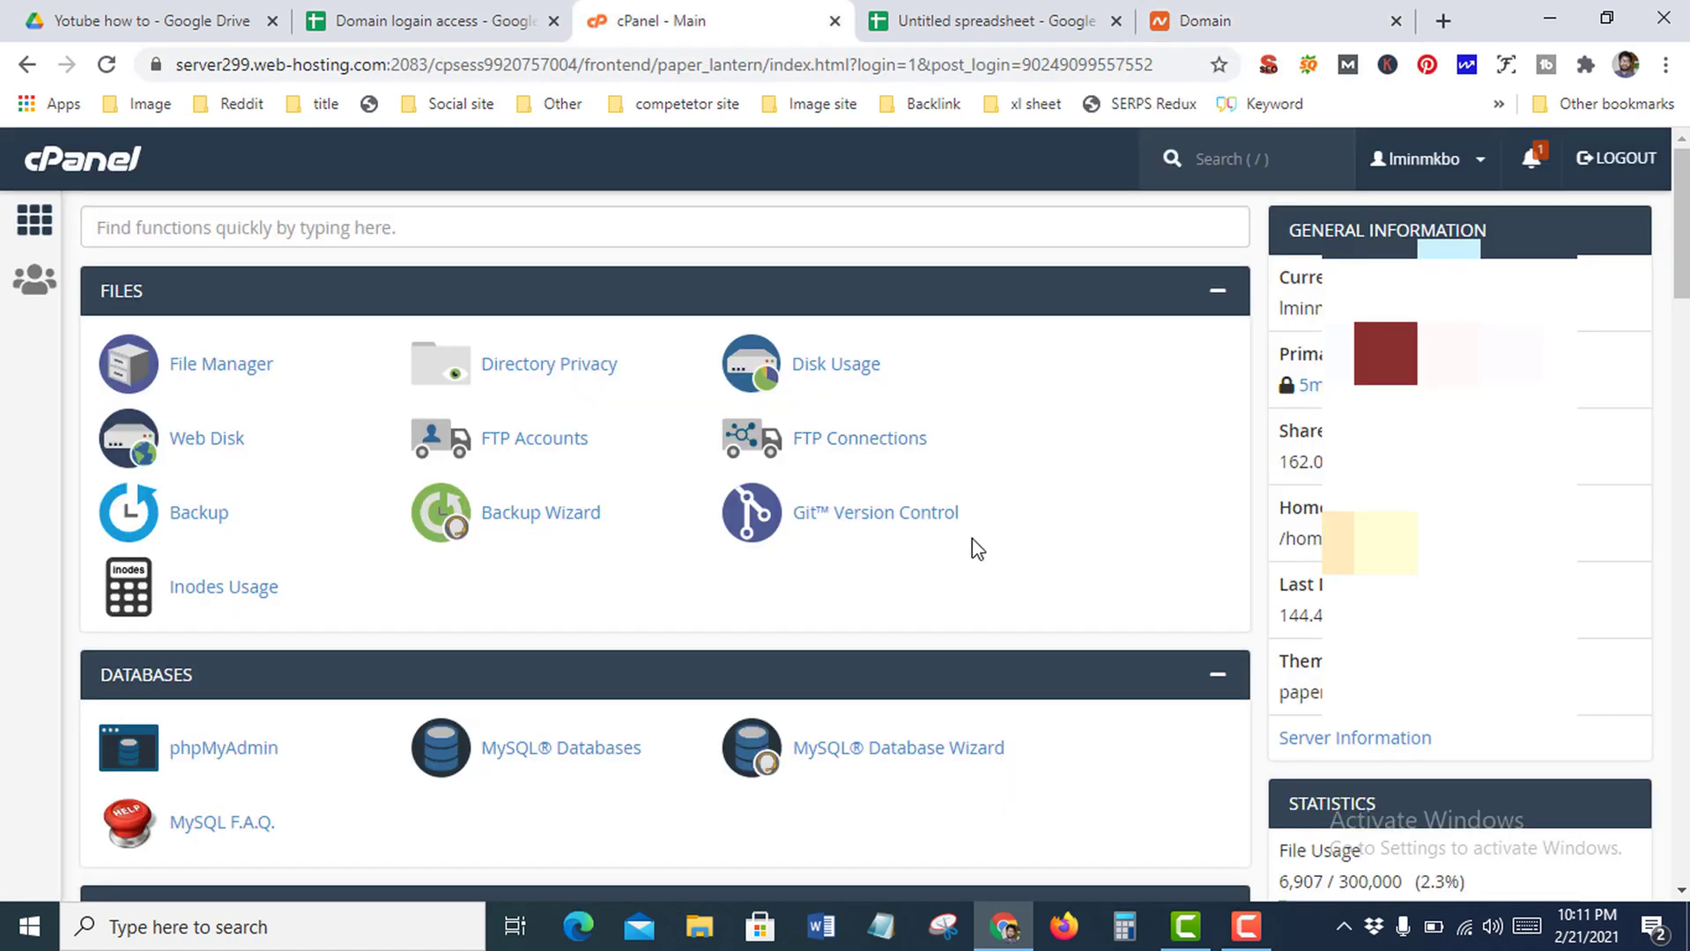
In Addon Domains, paste seoservicebangladesh.com as the new domain, auto-filling subdomain and document root
{"action": "scroll", "coordinate": [972, 538], "scroll_direction": "down", "scroll_amount": 4}
{"action": "scroll", "coordinate": [971, 538], "scroll_direction": "down", "scroll_amount": 3}
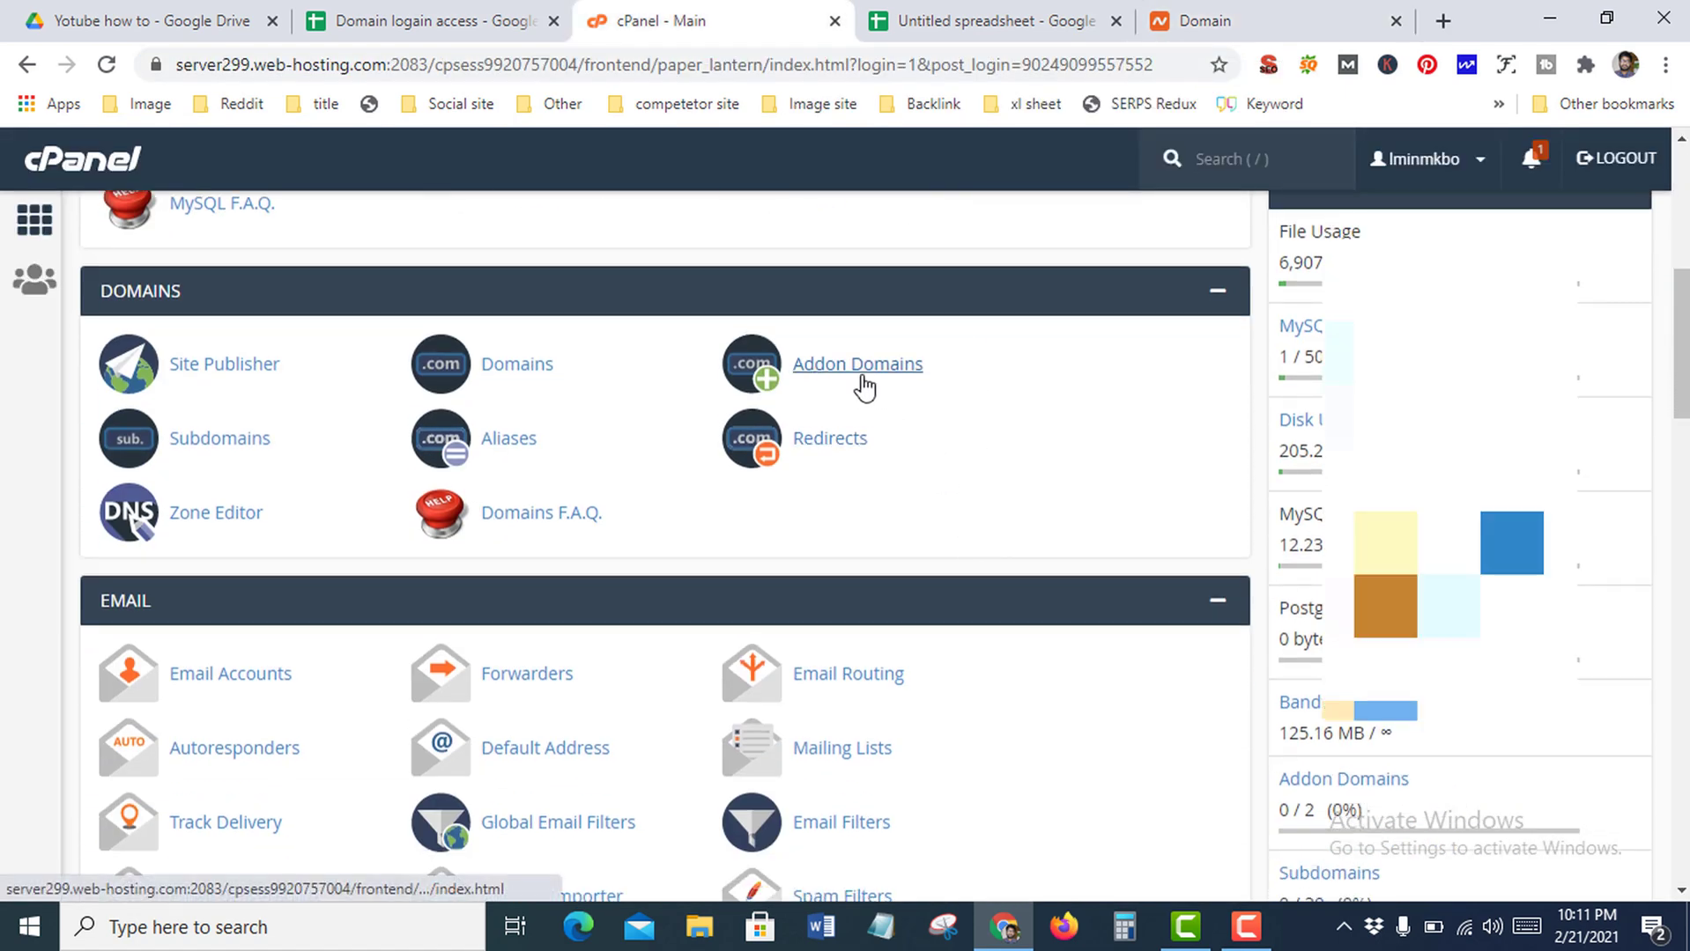
{"action": "left_click", "coordinate": [888, 375]}
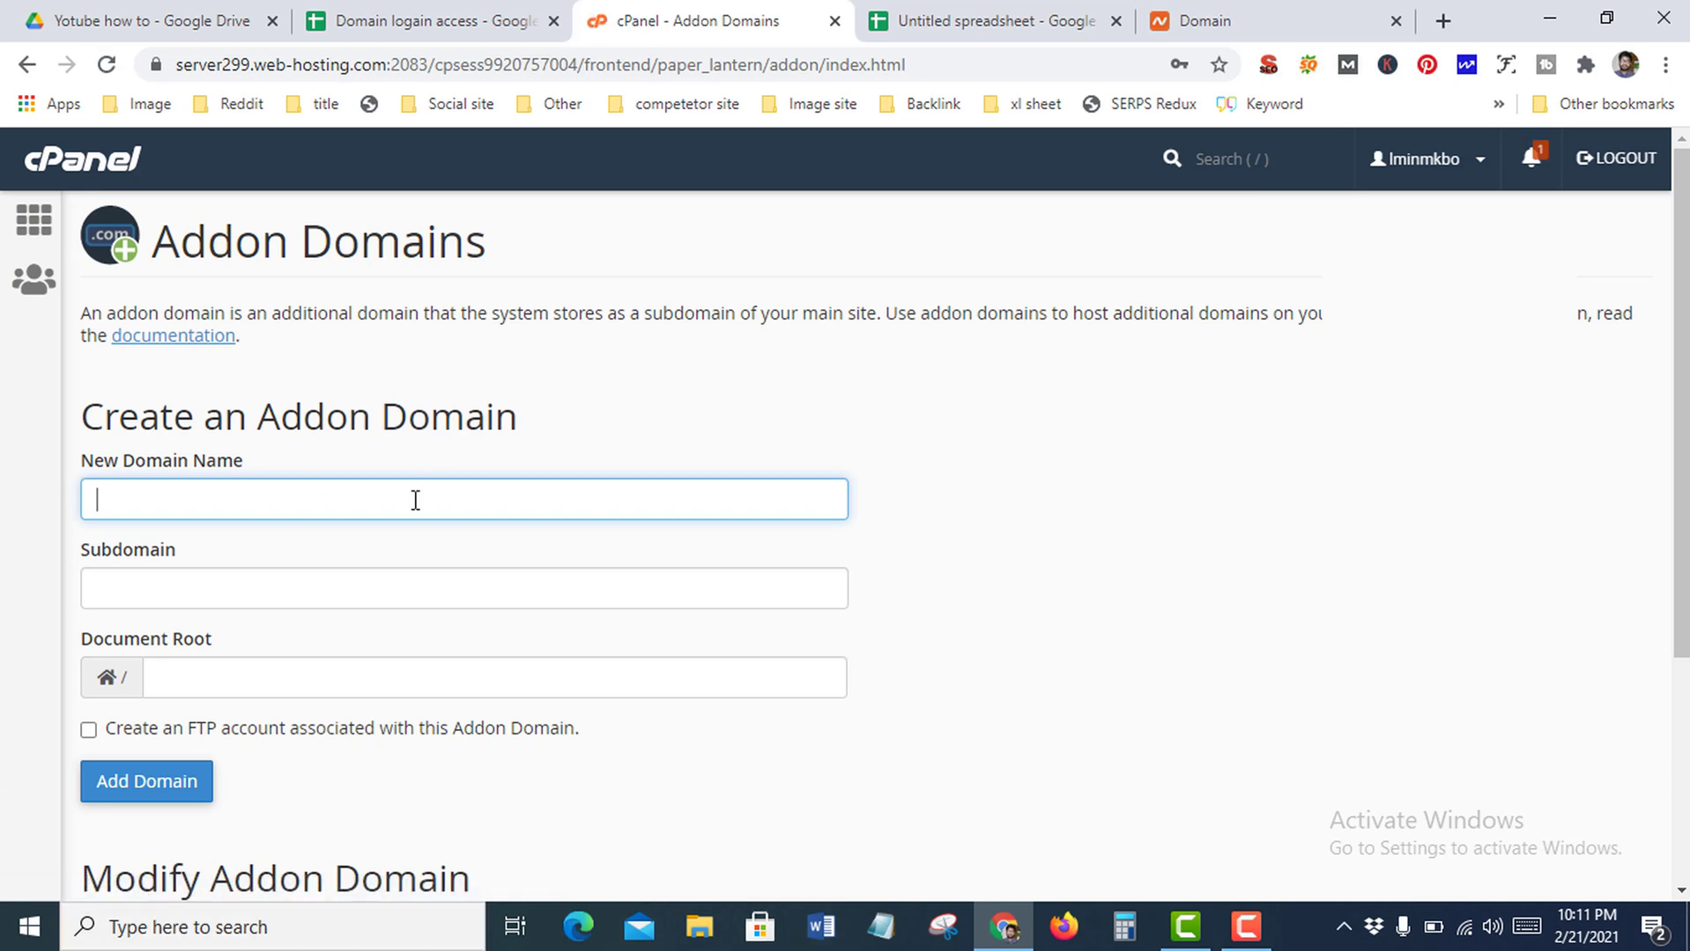
{"action": "right_click", "coordinate": [415, 498]}
{"action": "left_click", "coordinate": [483, 241]}
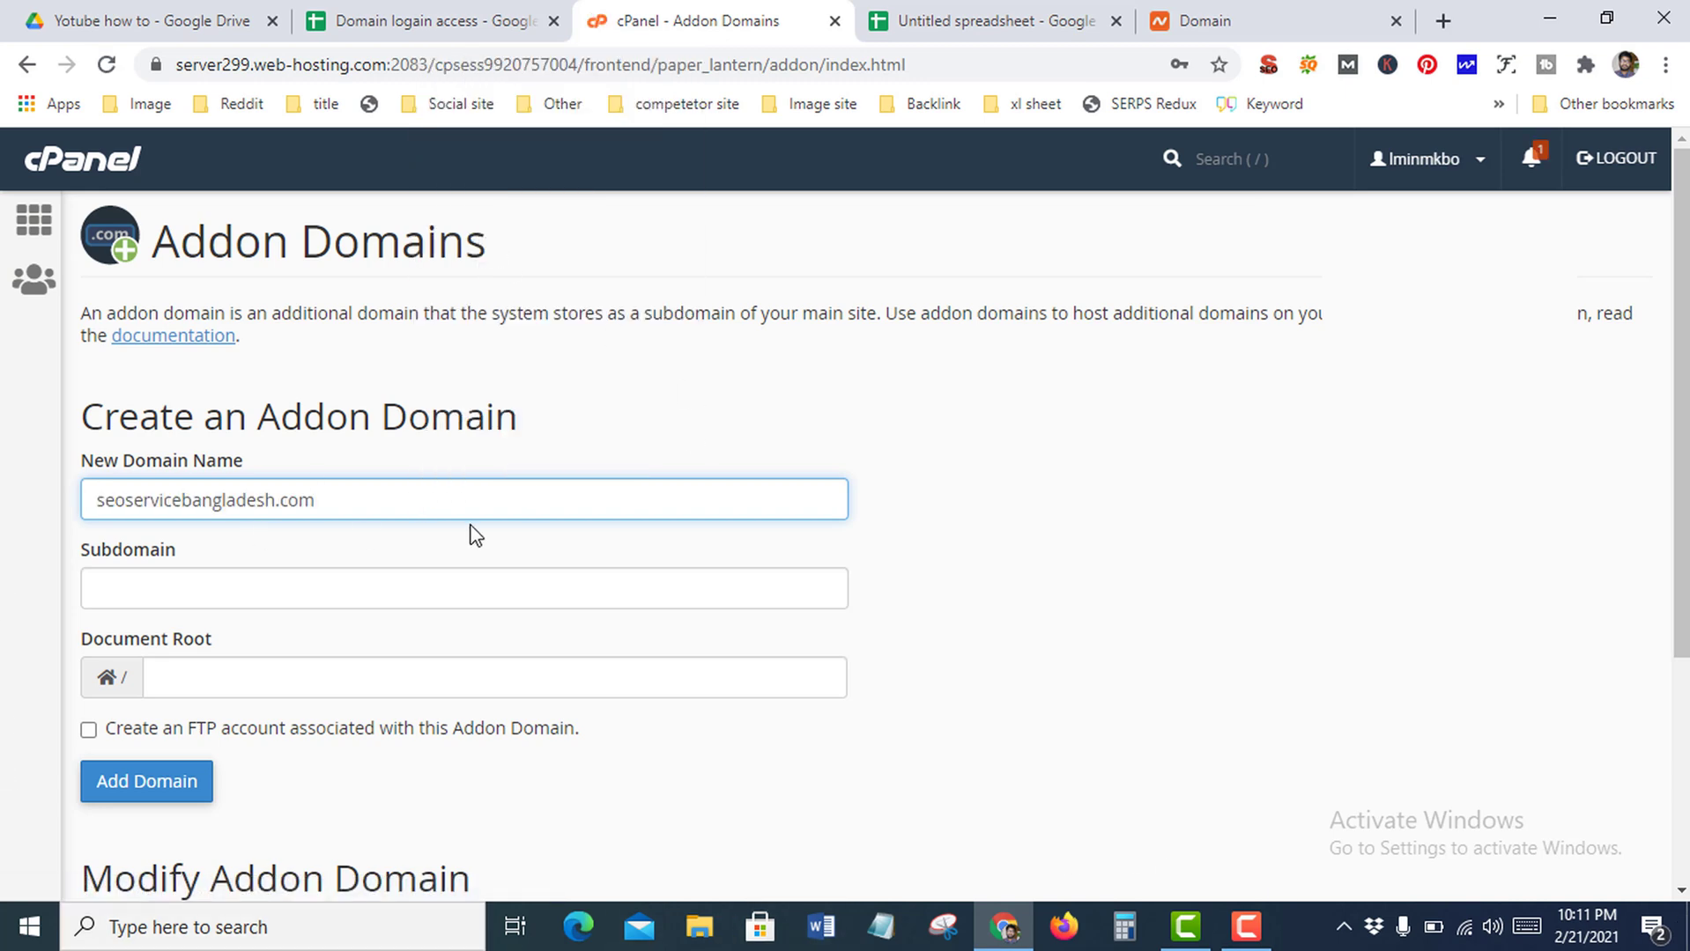
{"action": "left_click", "coordinate": [941, 491]}
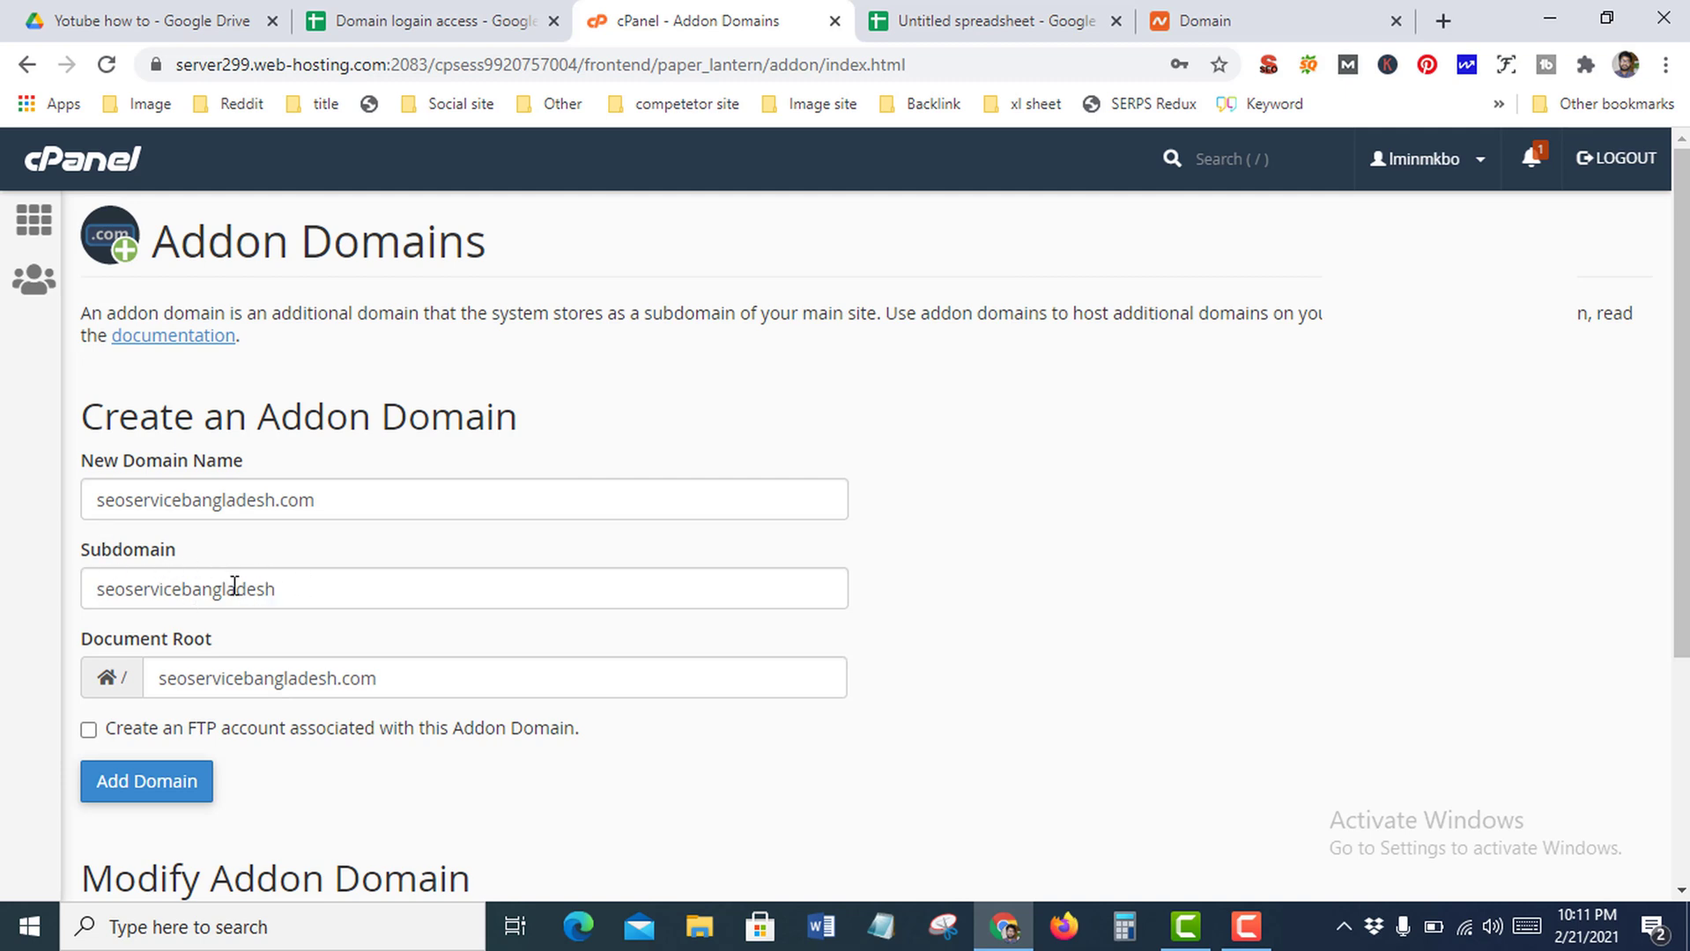
Leave FTP account creation unchecked and submit the addon domain
{"action": "scroll", "coordinate": [234, 586], "scroll_direction": "down", "scroll_amount": 1}
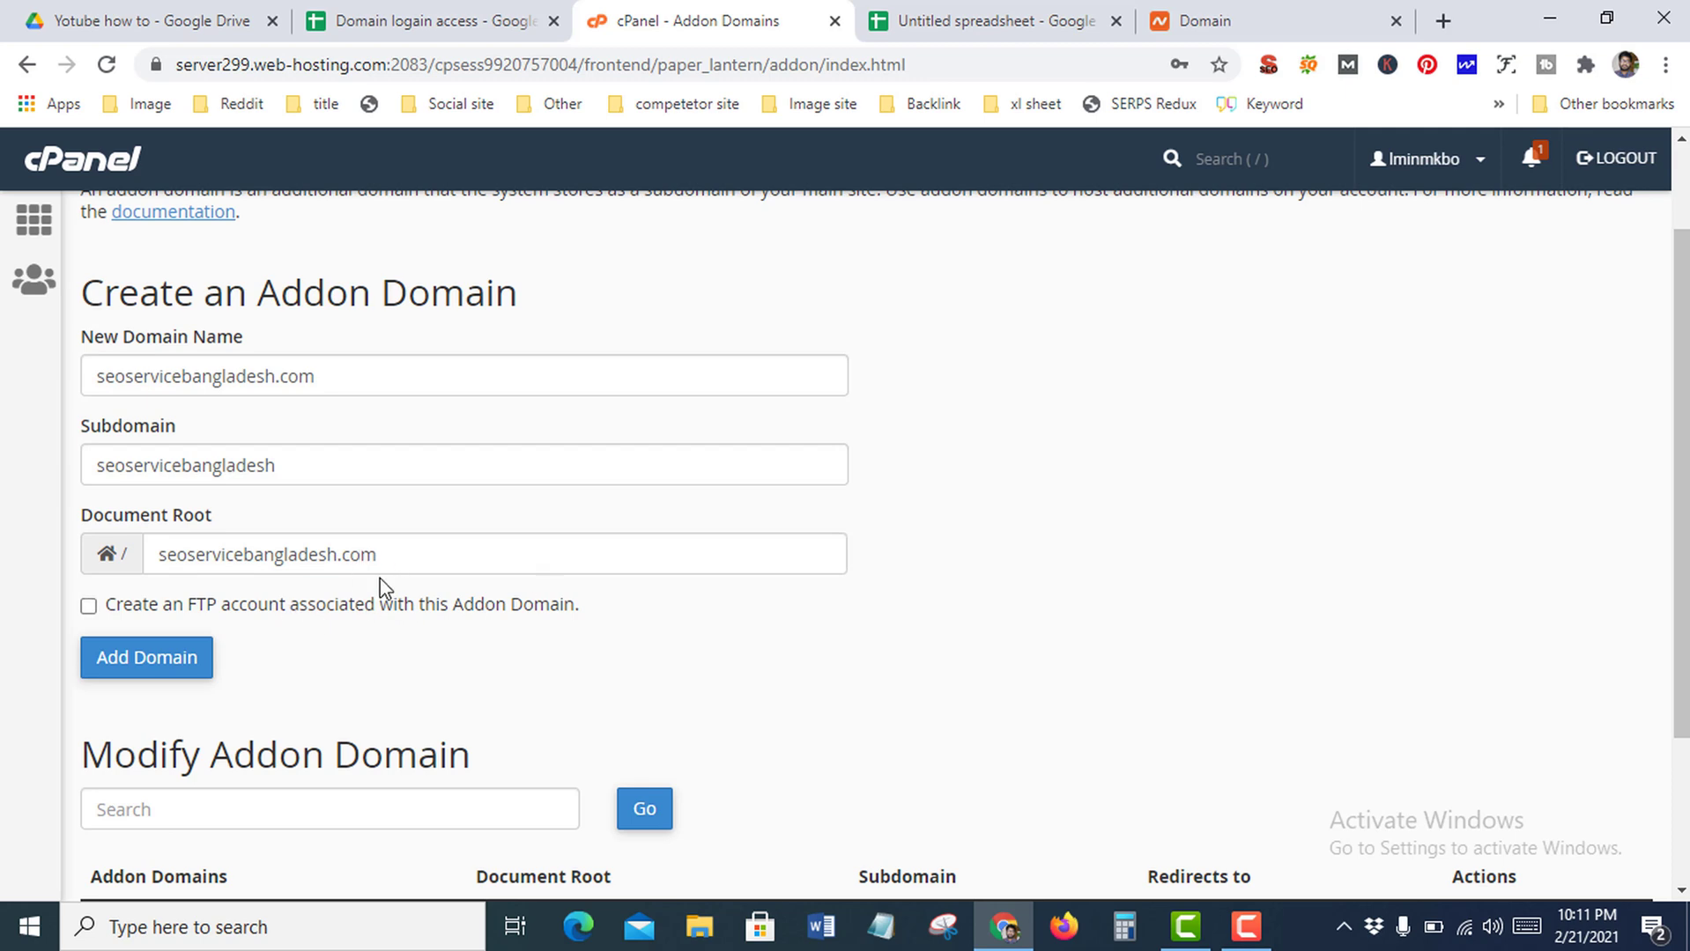
{"action": "scroll", "coordinate": [490, 581], "scroll_direction": "down", "scroll_amount": 1}
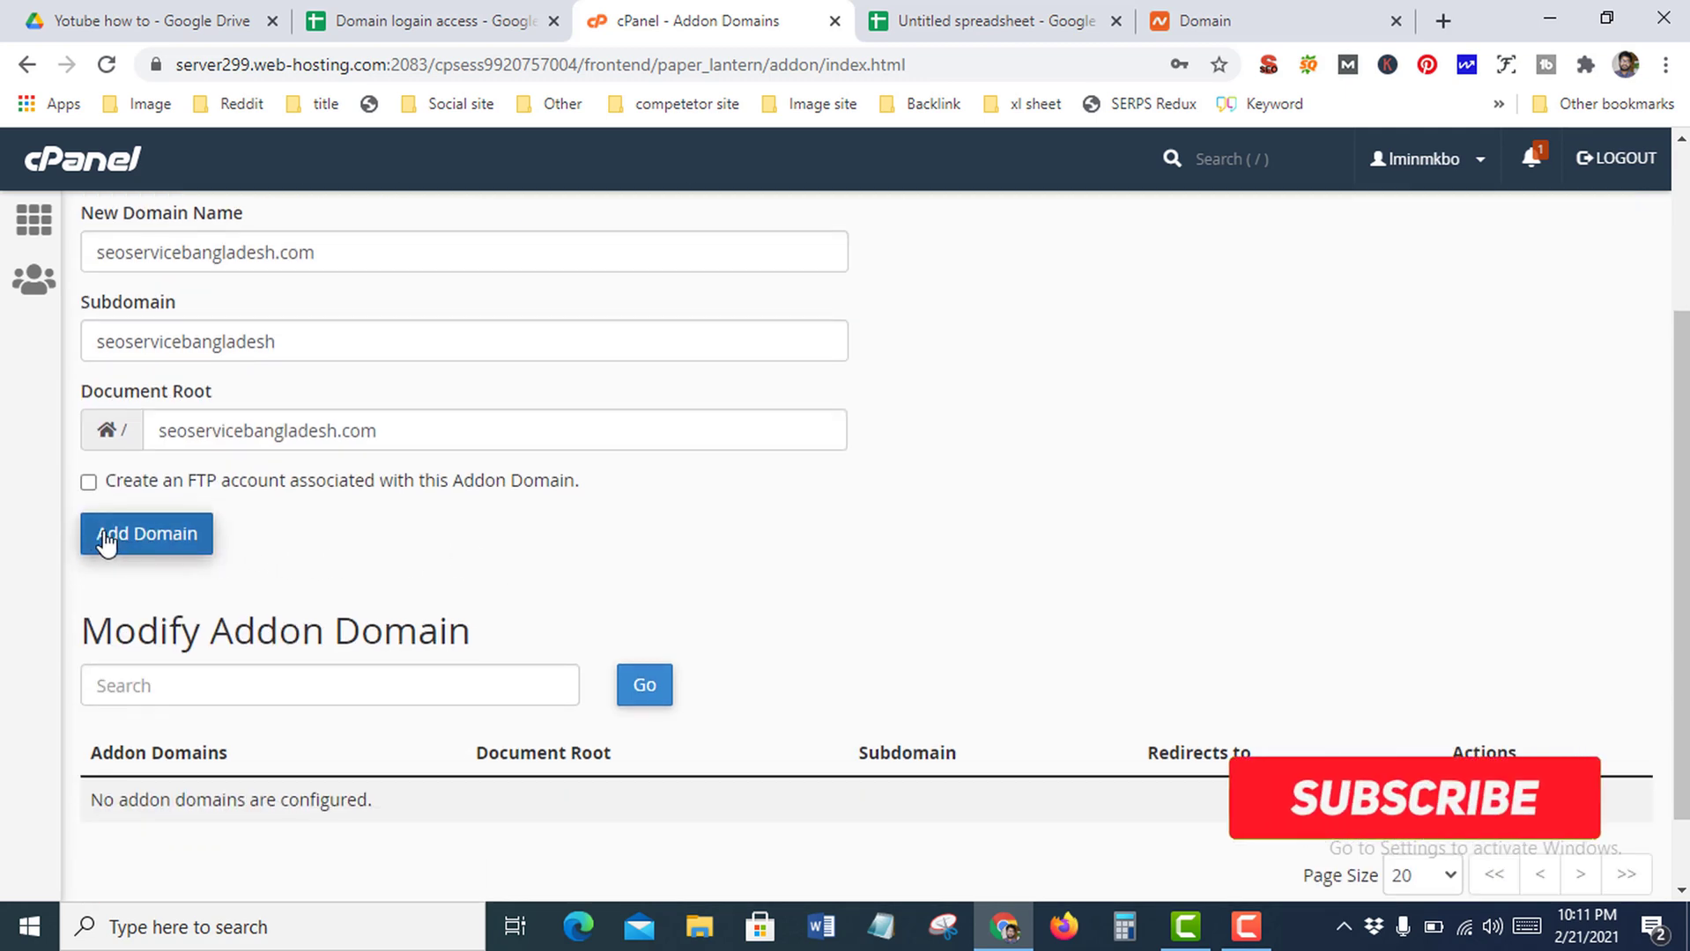
{"action": "left_click", "coordinate": [89, 482]}
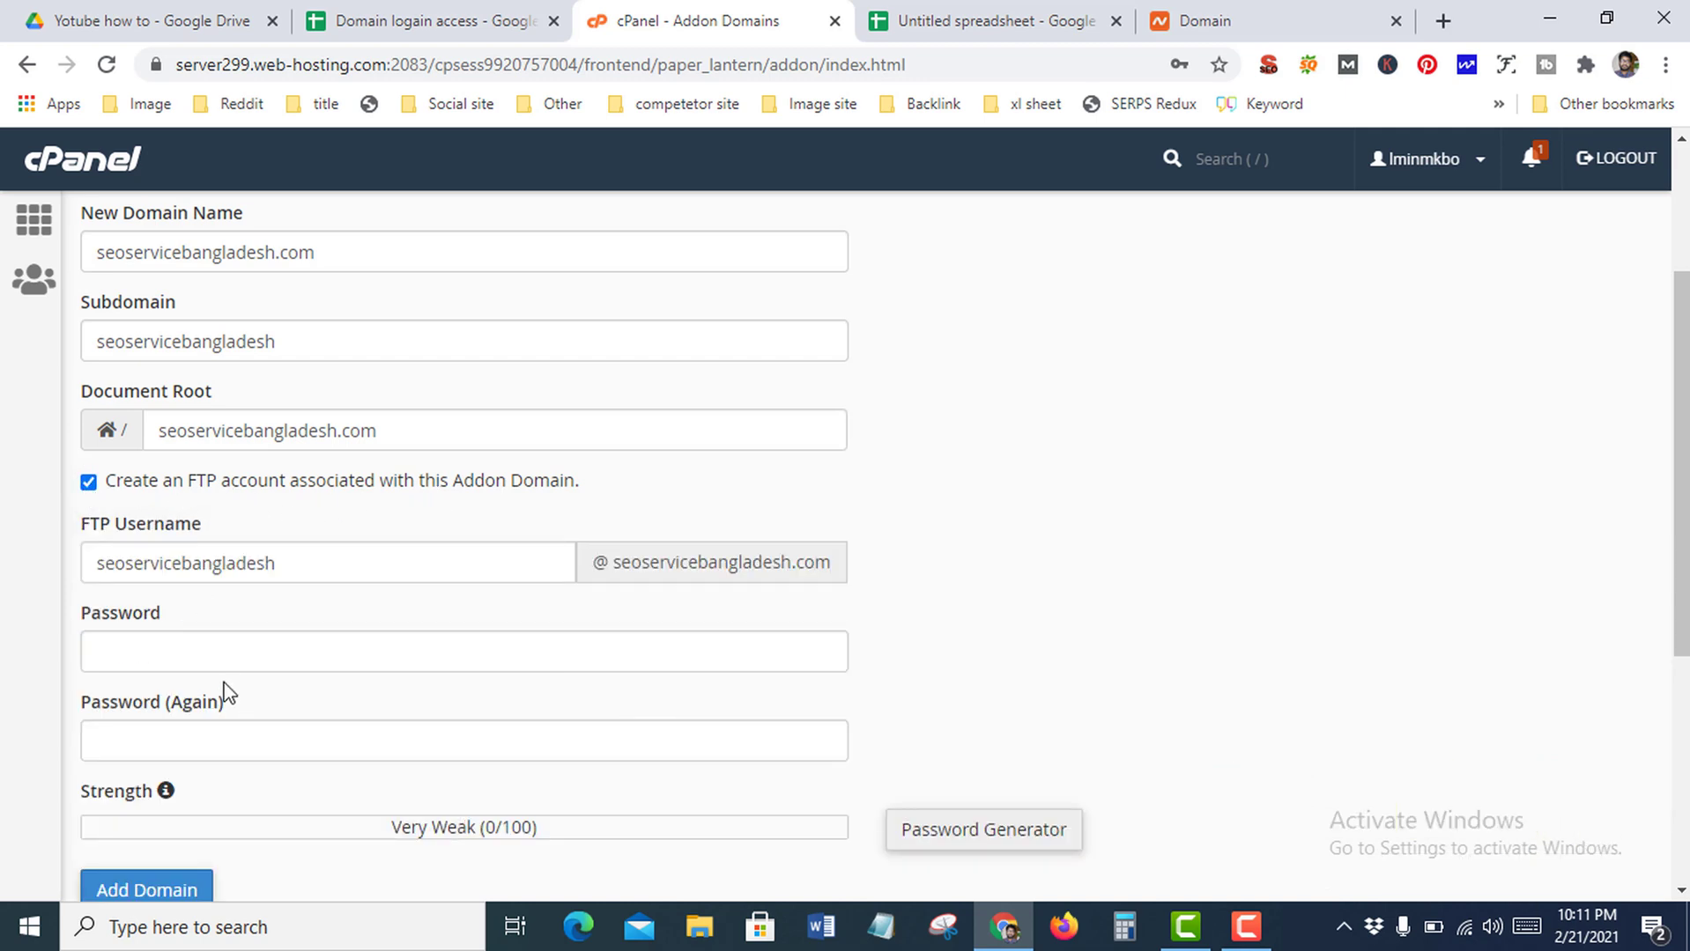
{"action": "scroll", "coordinate": [332, 599], "scroll_direction": "down", "scroll_amount": 1}
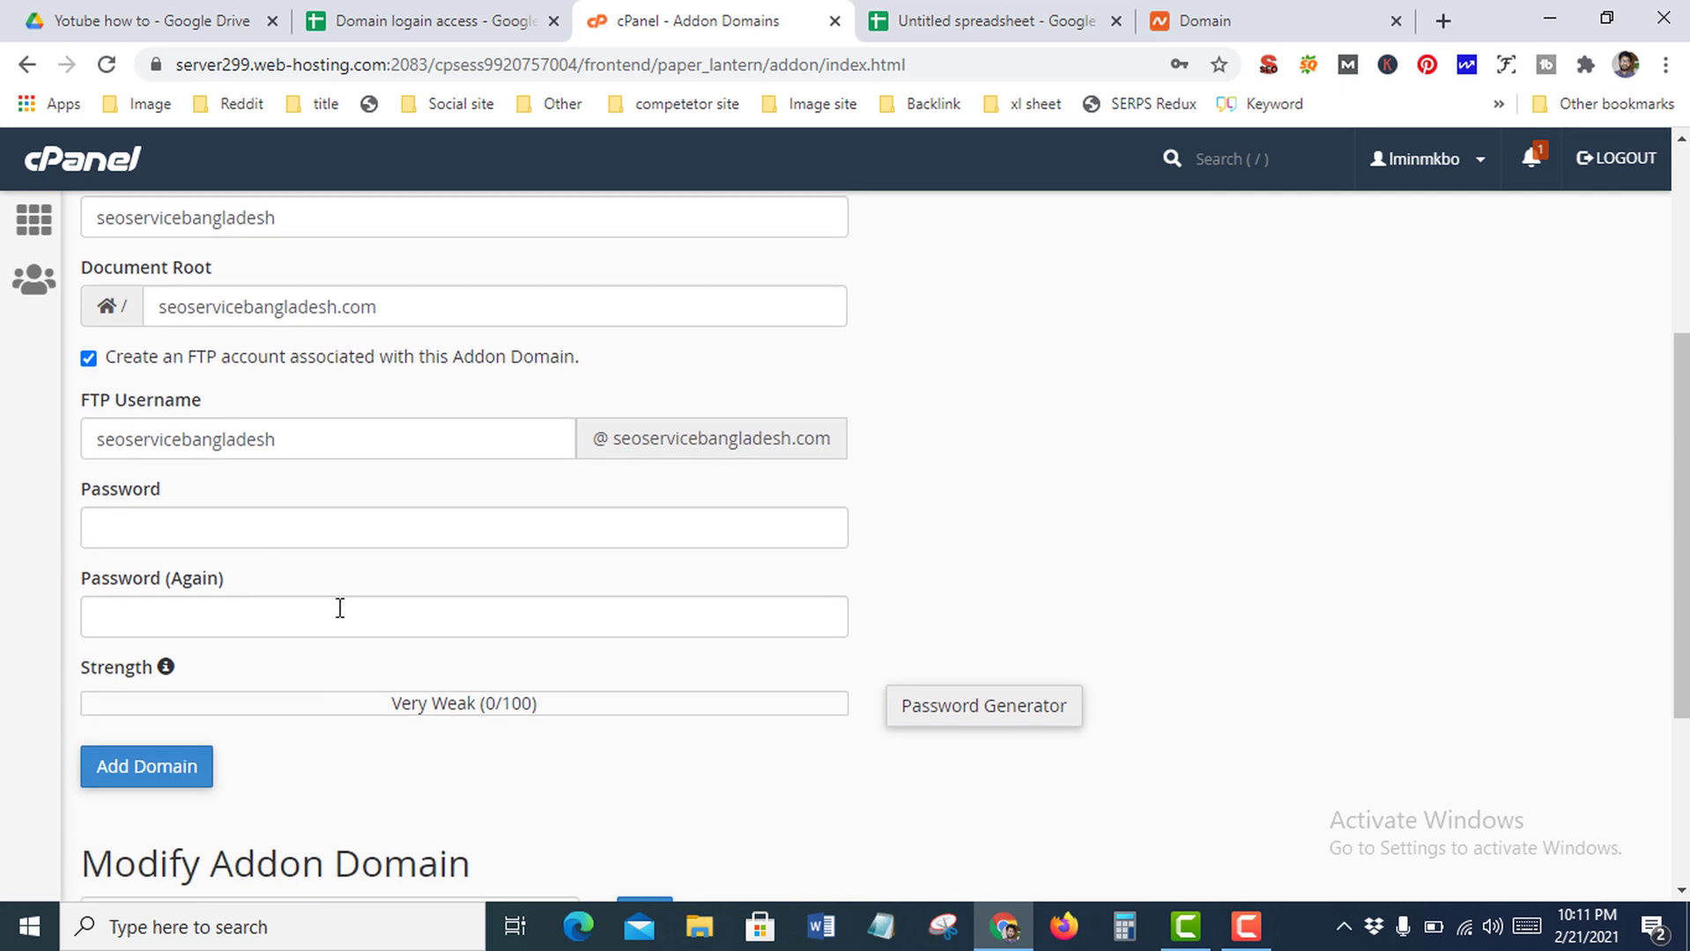
{"action": "scroll", "coordinate": [339, 609], "scroll_direction": "up", "scroll_amount": 1}
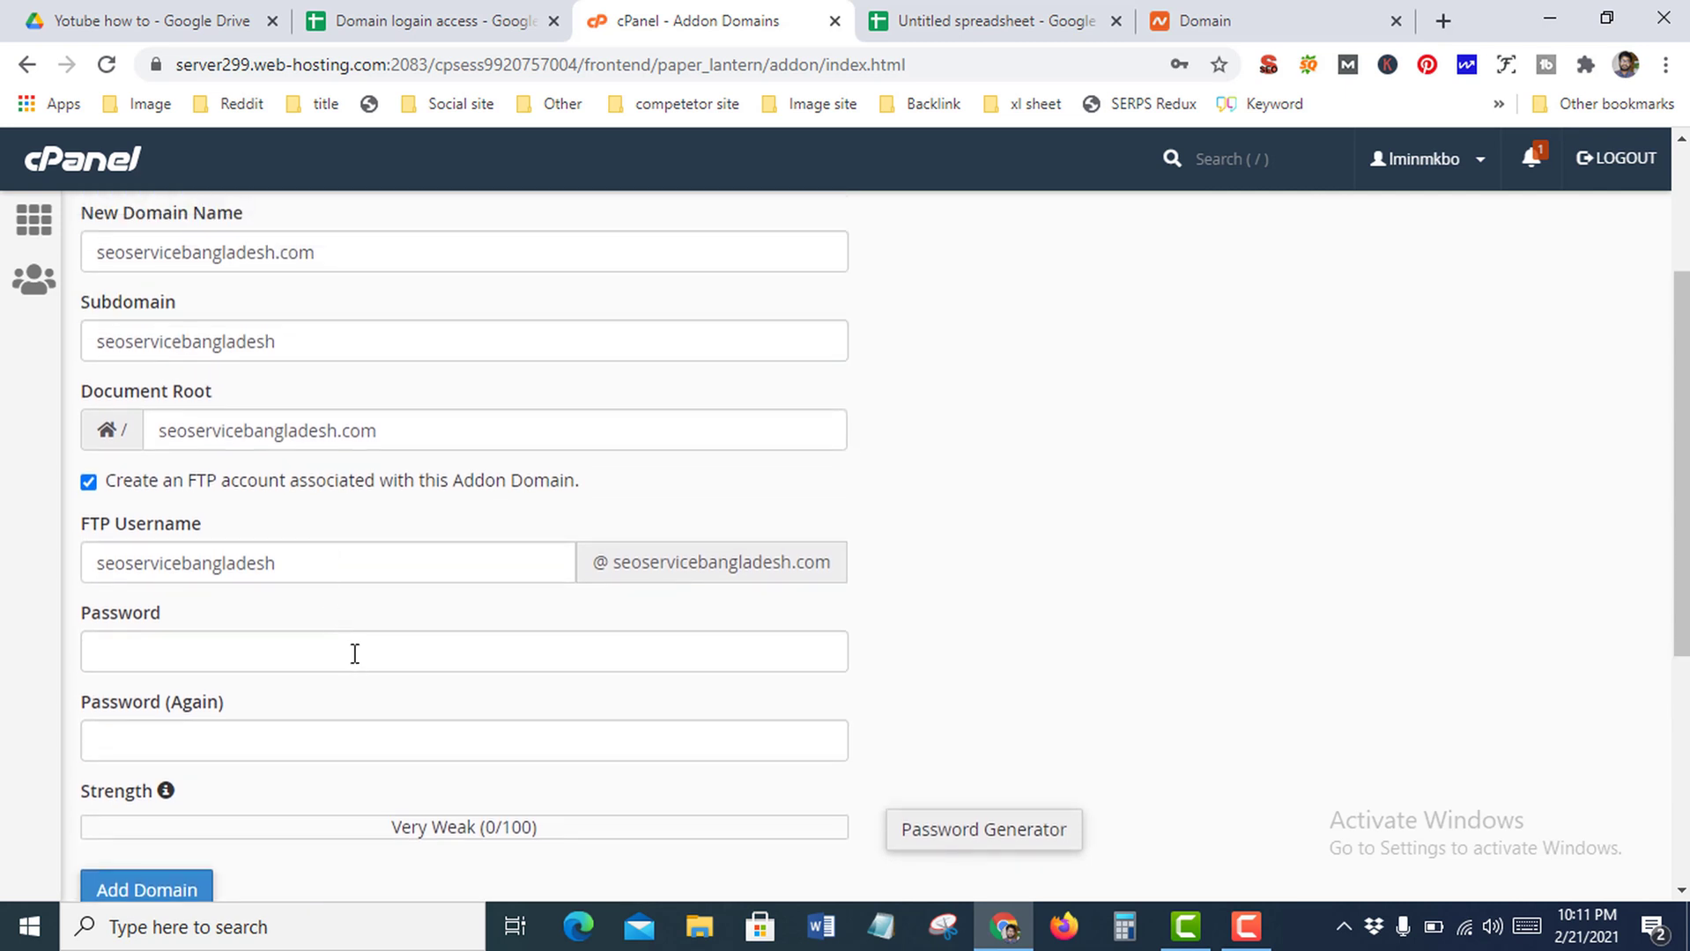
{"action": "left_click", "coordinate": [88, 482]}
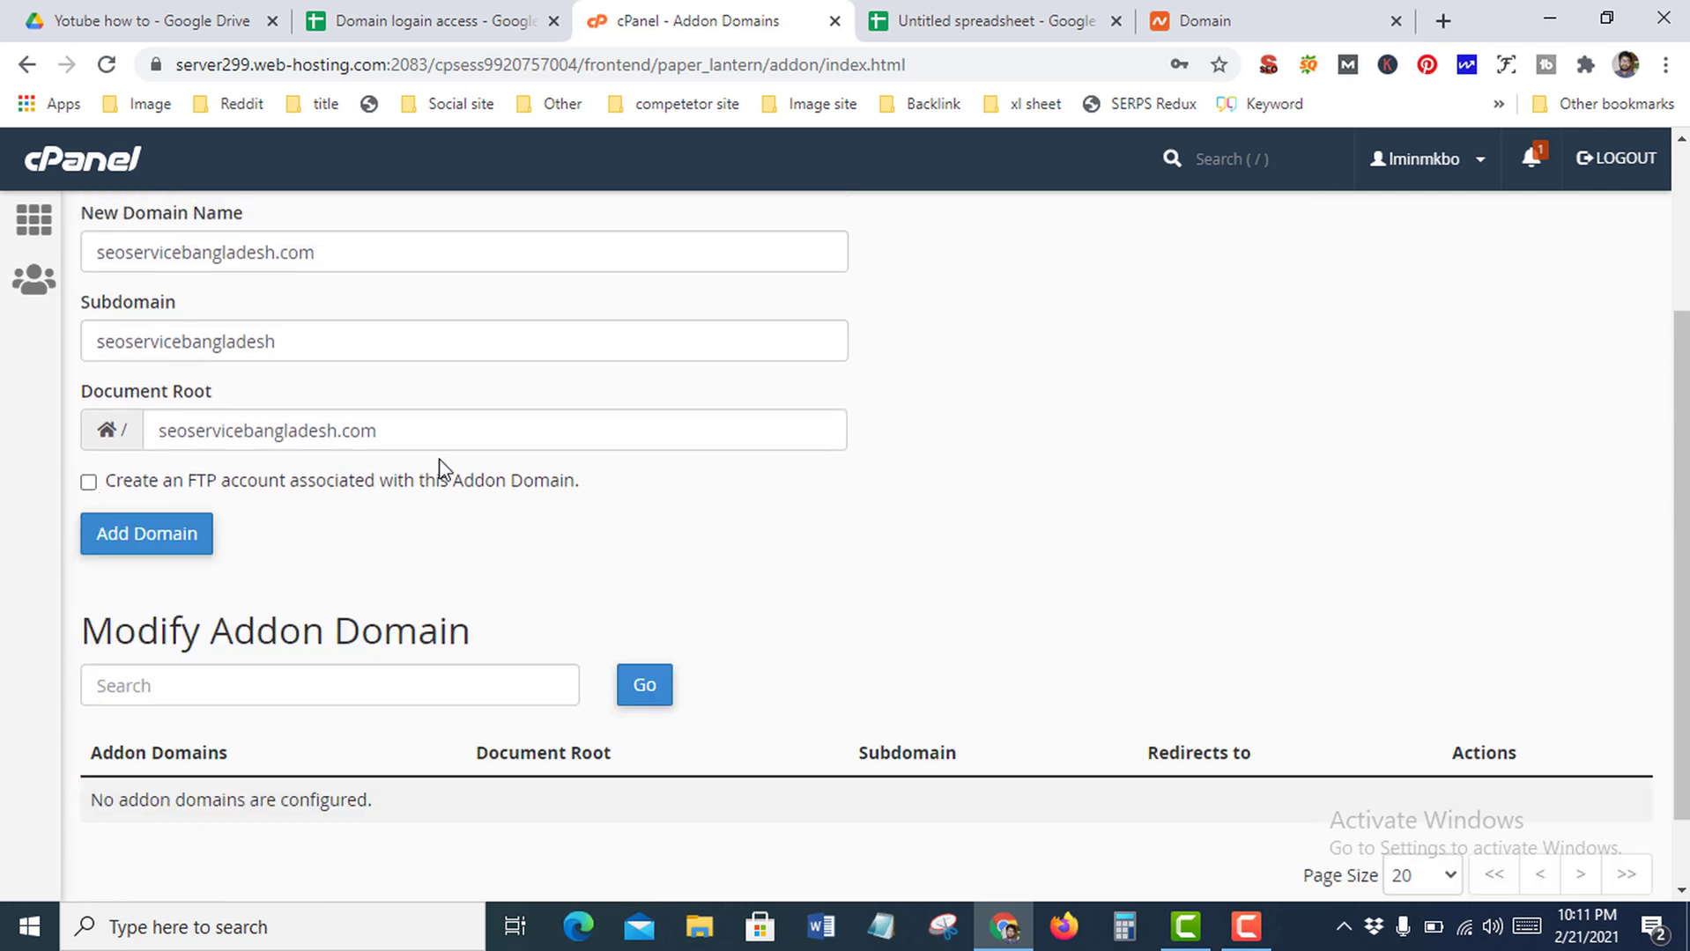
{"action": "left_click", "coordinate": [132, 536]}
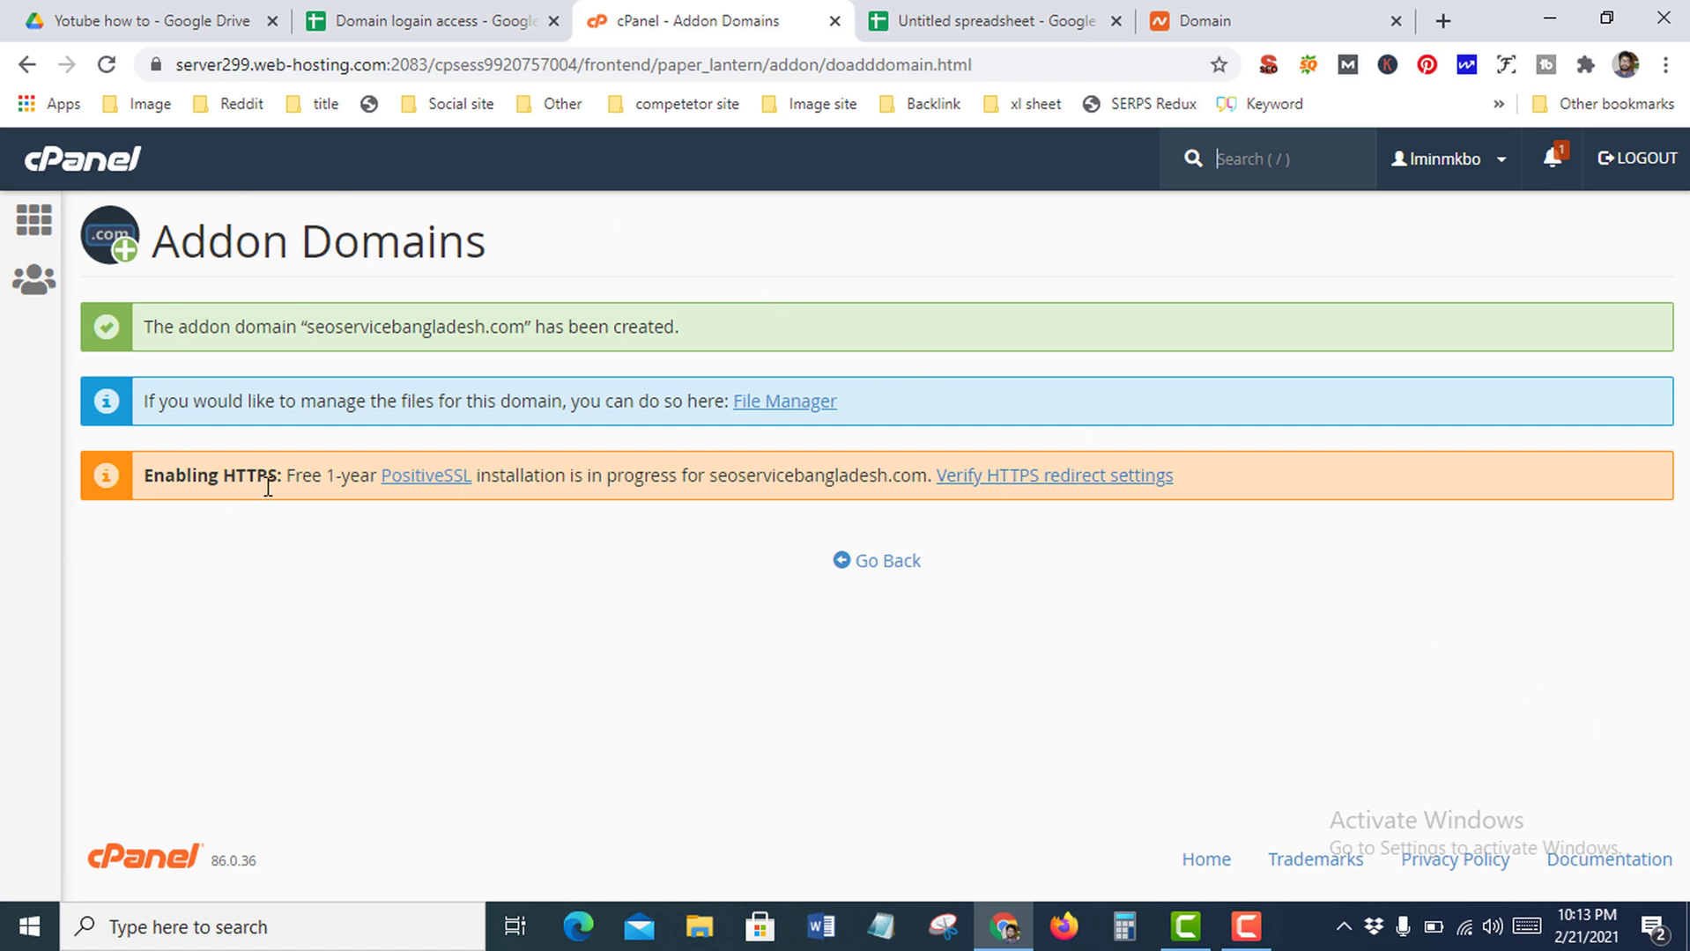
Review the success notice showing PositiveSSL installing for seoservicebangladesh.com, then go back to Addon Domains
{"action": "left_click_drag", "start_coordinate": [477, 476], "coordinate": [386, 479]}
{"action": "double_click", "coordinate": [726, 474]}
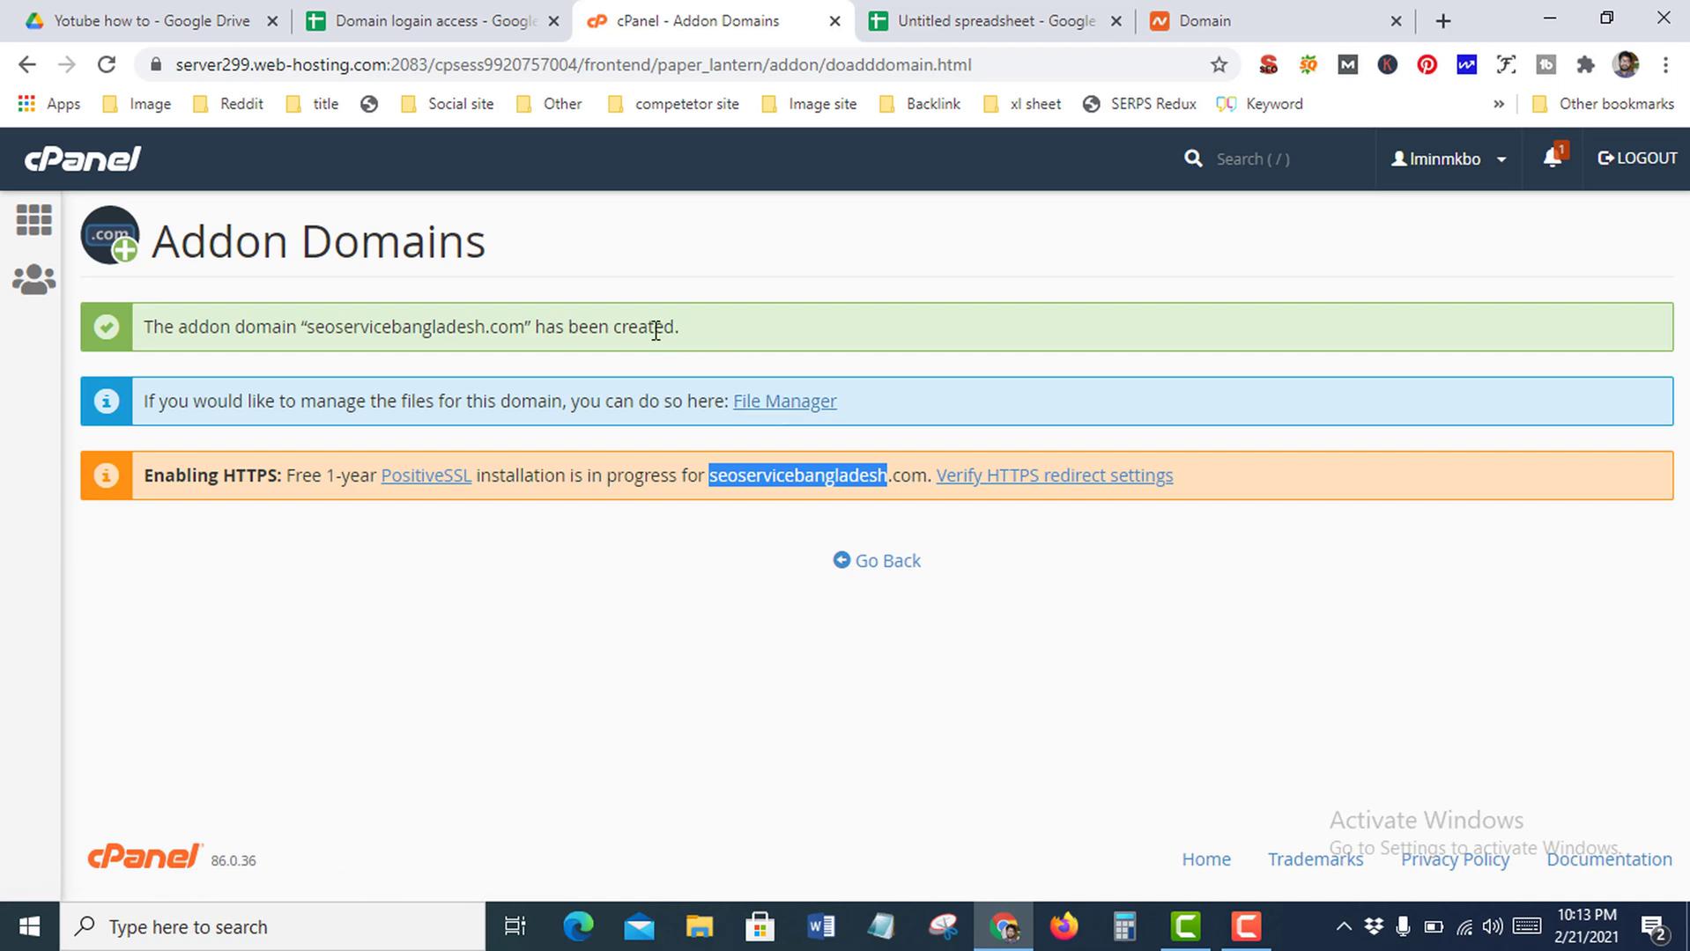
{"action": "left_click", "coordinate": [856, 564]}
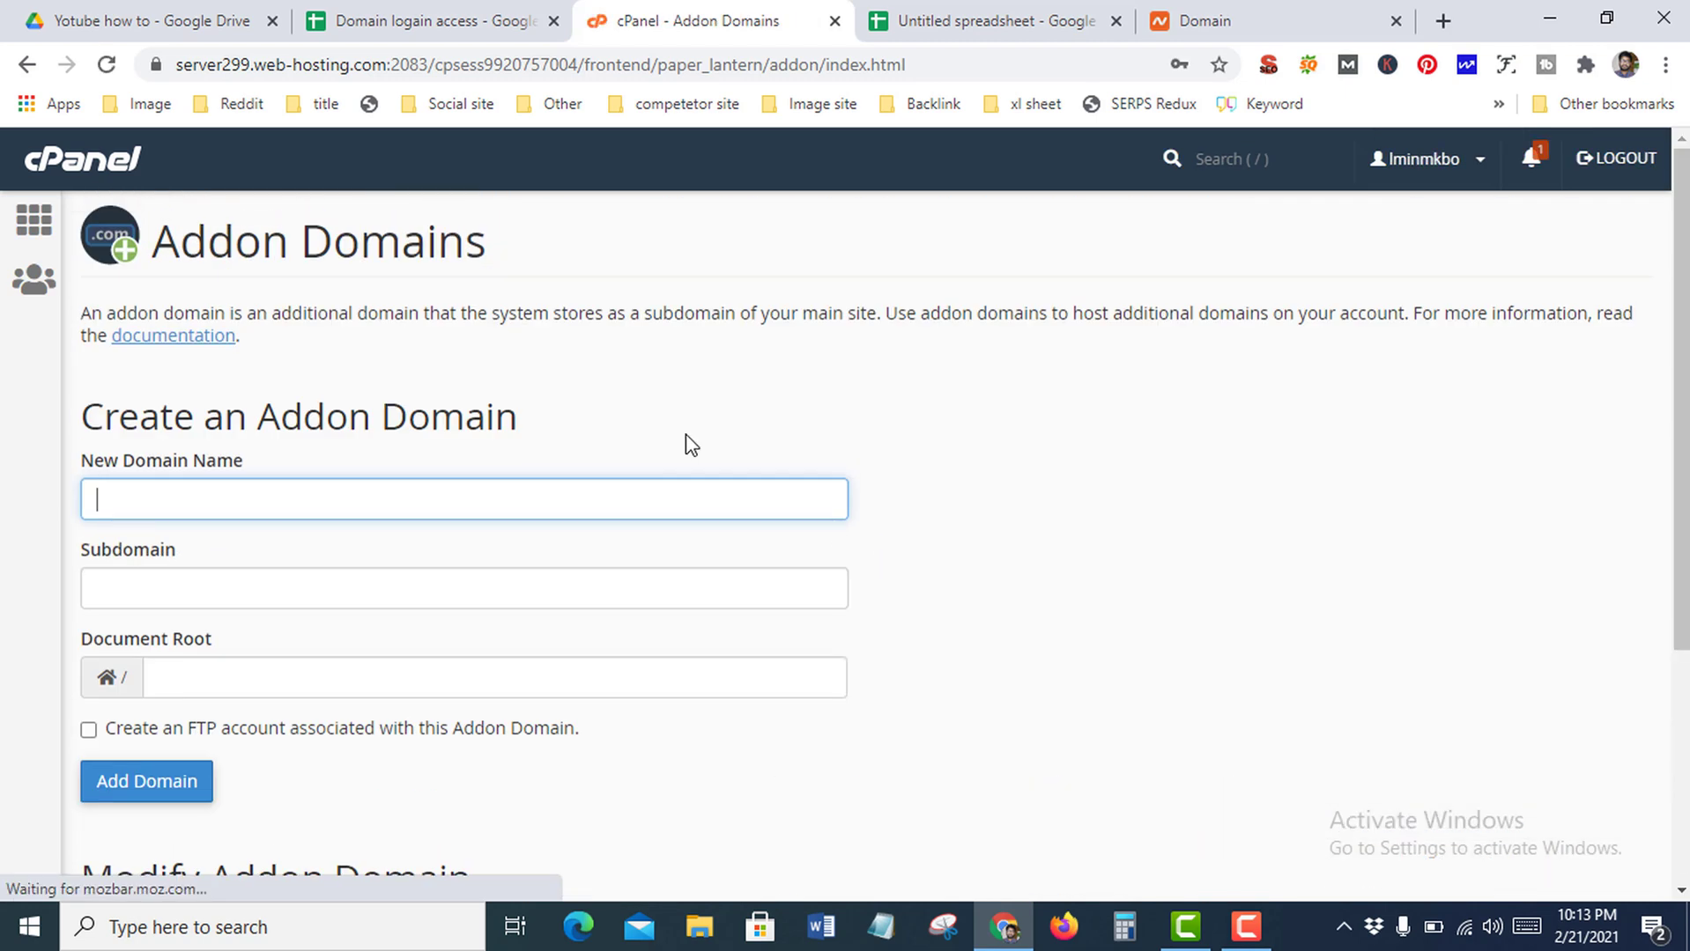
From the cPanel home, scroll to Softaculous Apps Installer and open the WordPress script
{"action": "left_click", "coordinate": [31, 227]}
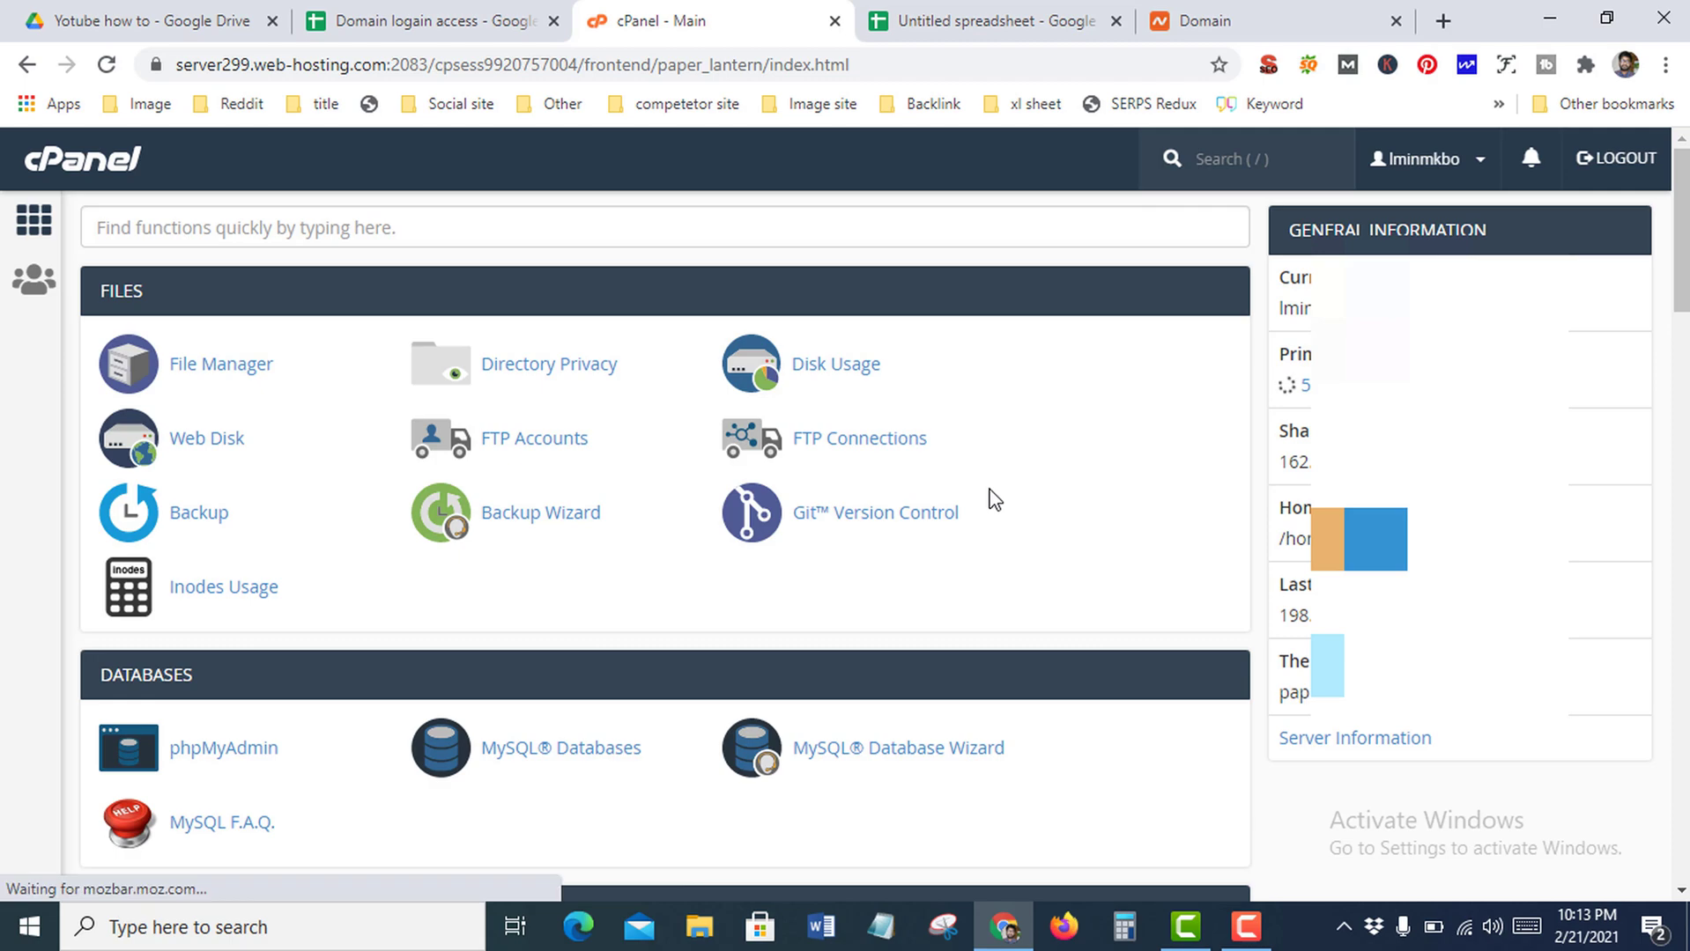
{"action": "scroll", "coordinate": [994, 499], "scroll_direction": "down", "scroll_amount": 10}
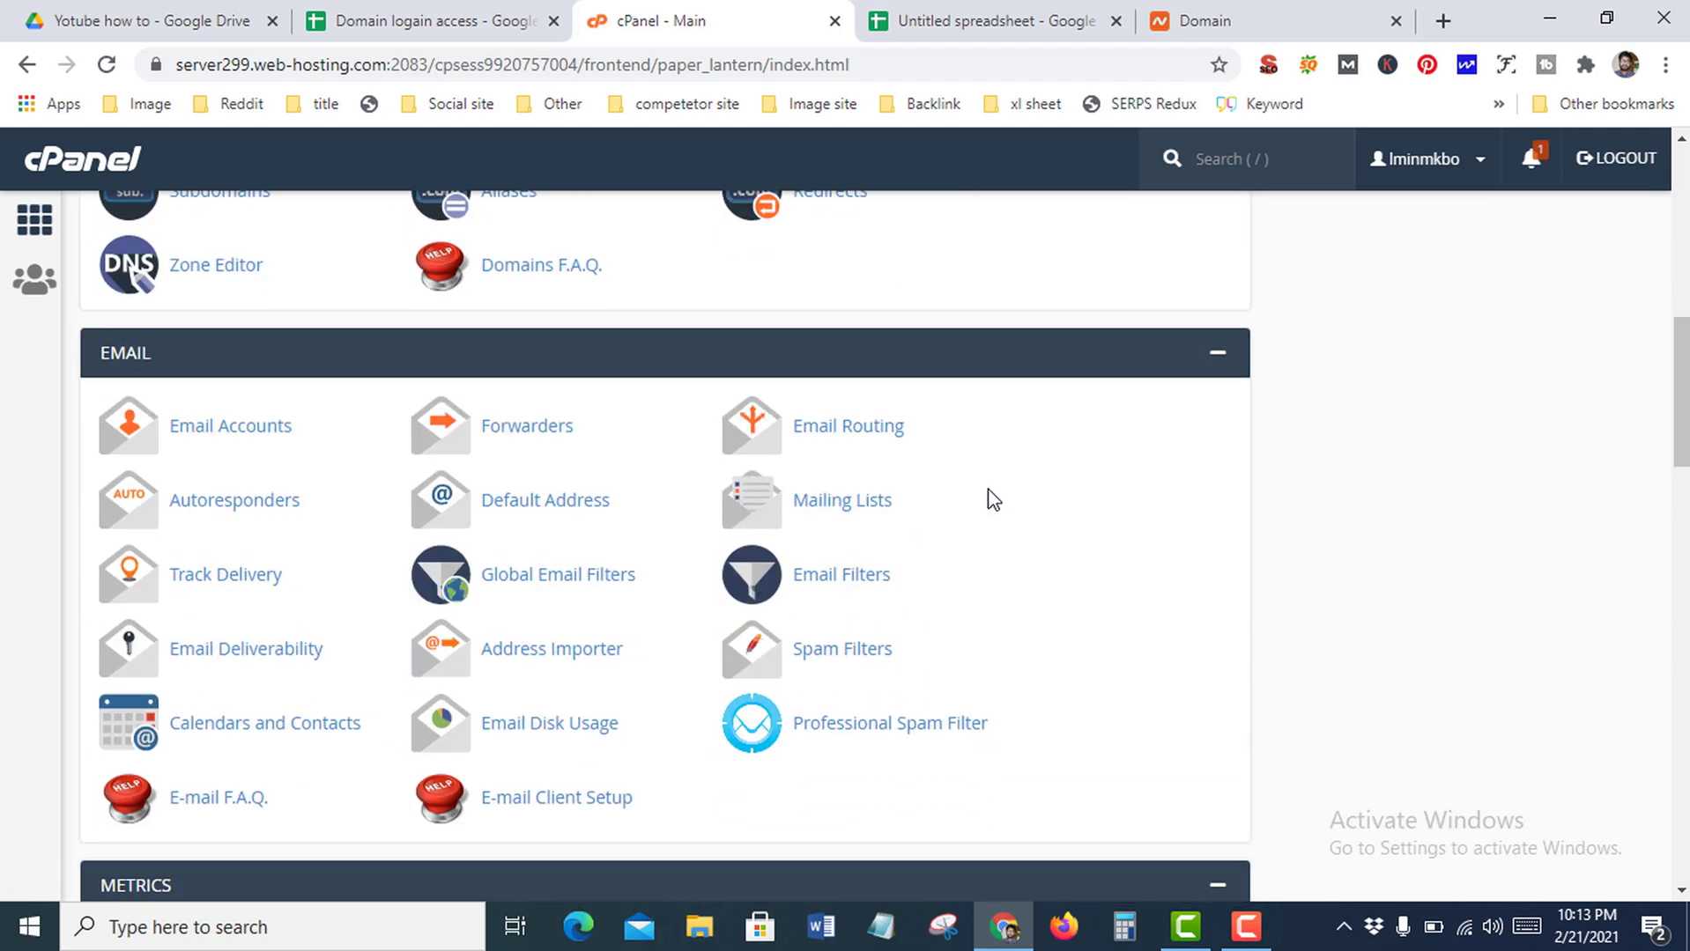
{"action": "scroll", "coordinate": [993, 500], "scroll_direction": "up", "scroll_amount": 2}
{"action": "scroll", "coordinate": [989, 501], "scroll_direction": "down", "scroll_amount": 4}
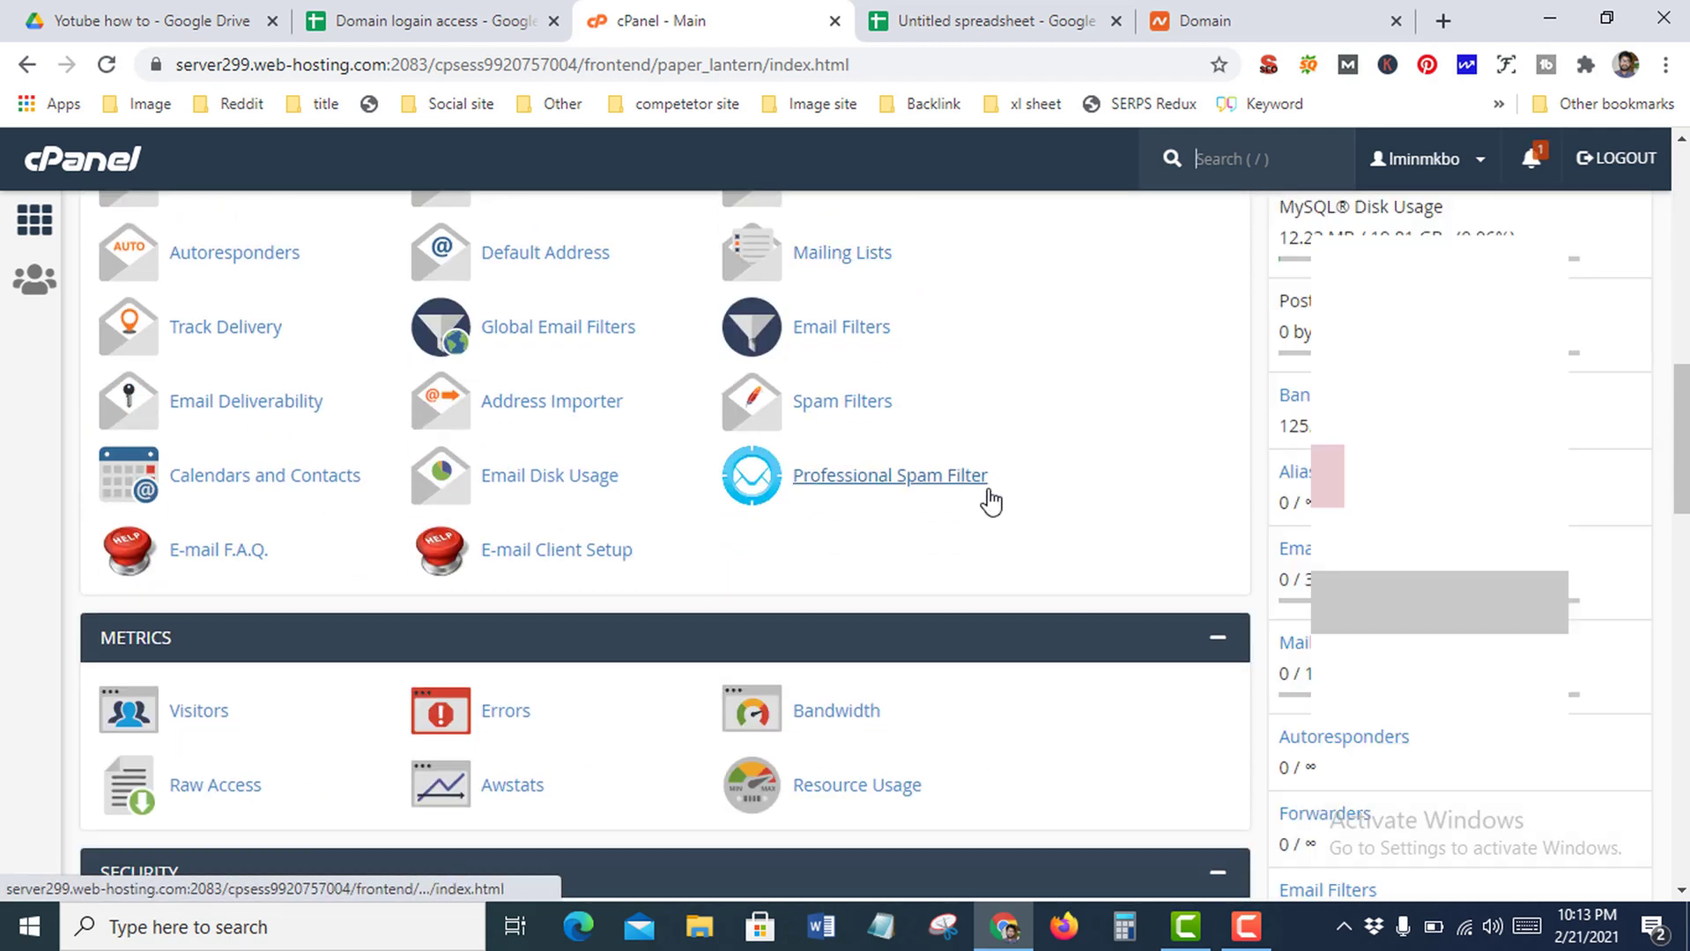
{"action": "scroll", "coordinate": [991, 500], "scroll_direction": "down", "scroll_amount": 5}
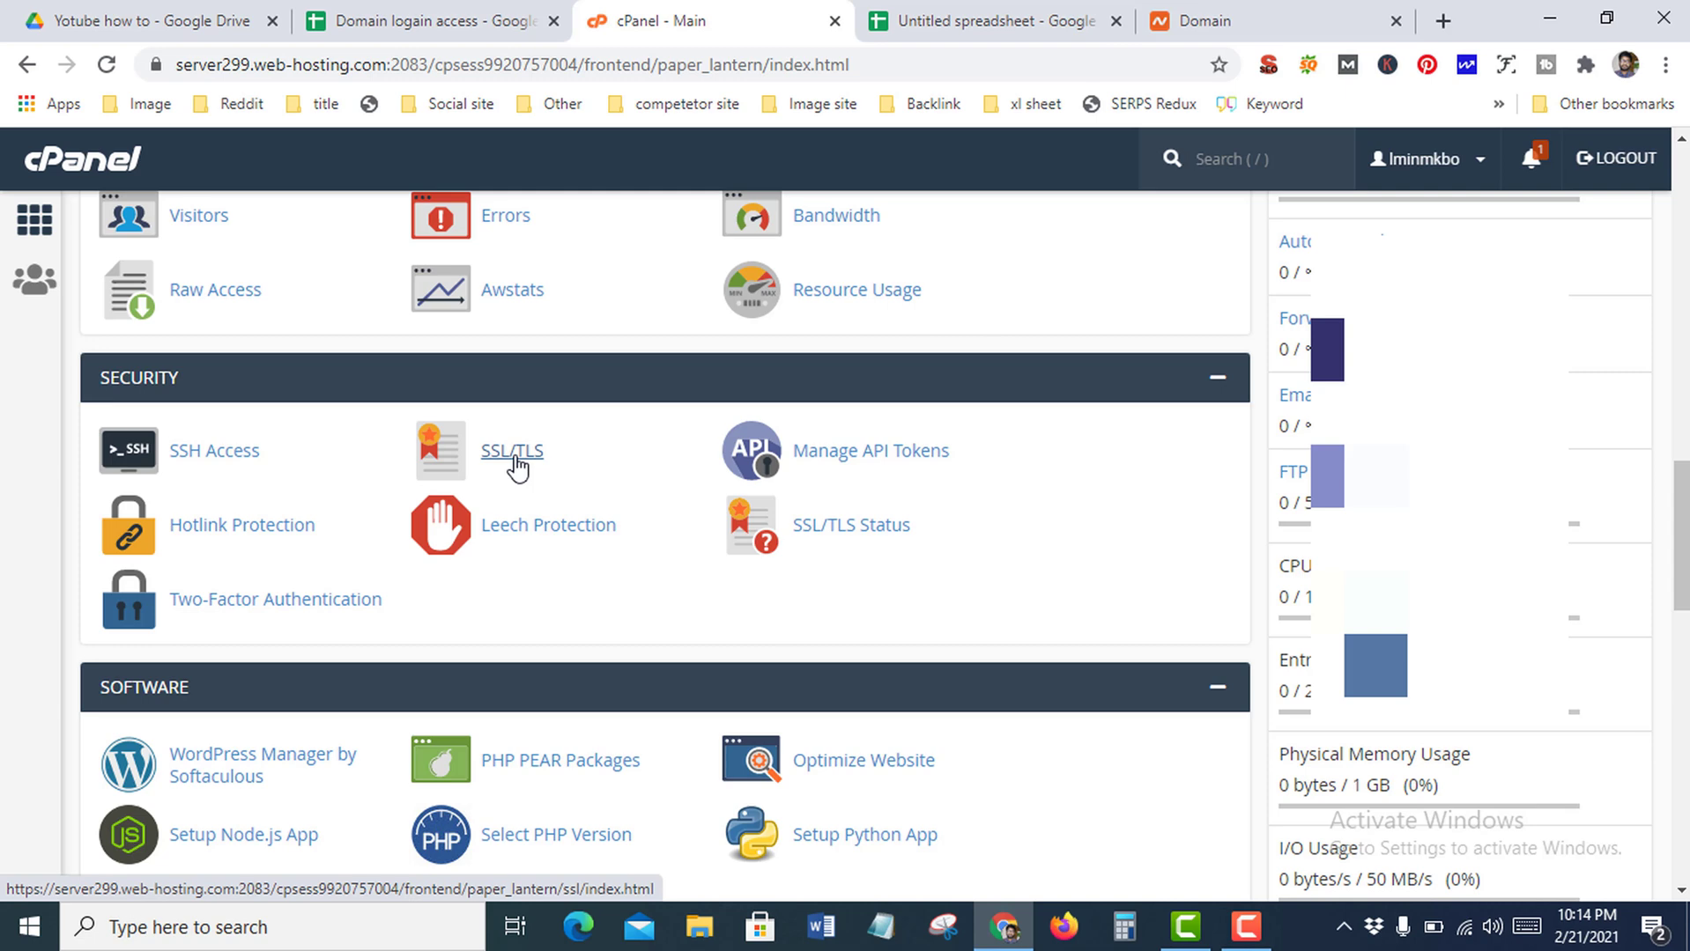
{"action": "scroll", "coordinate": [653, 483], "scroll_direction": "down", "scroll_amount": 7}
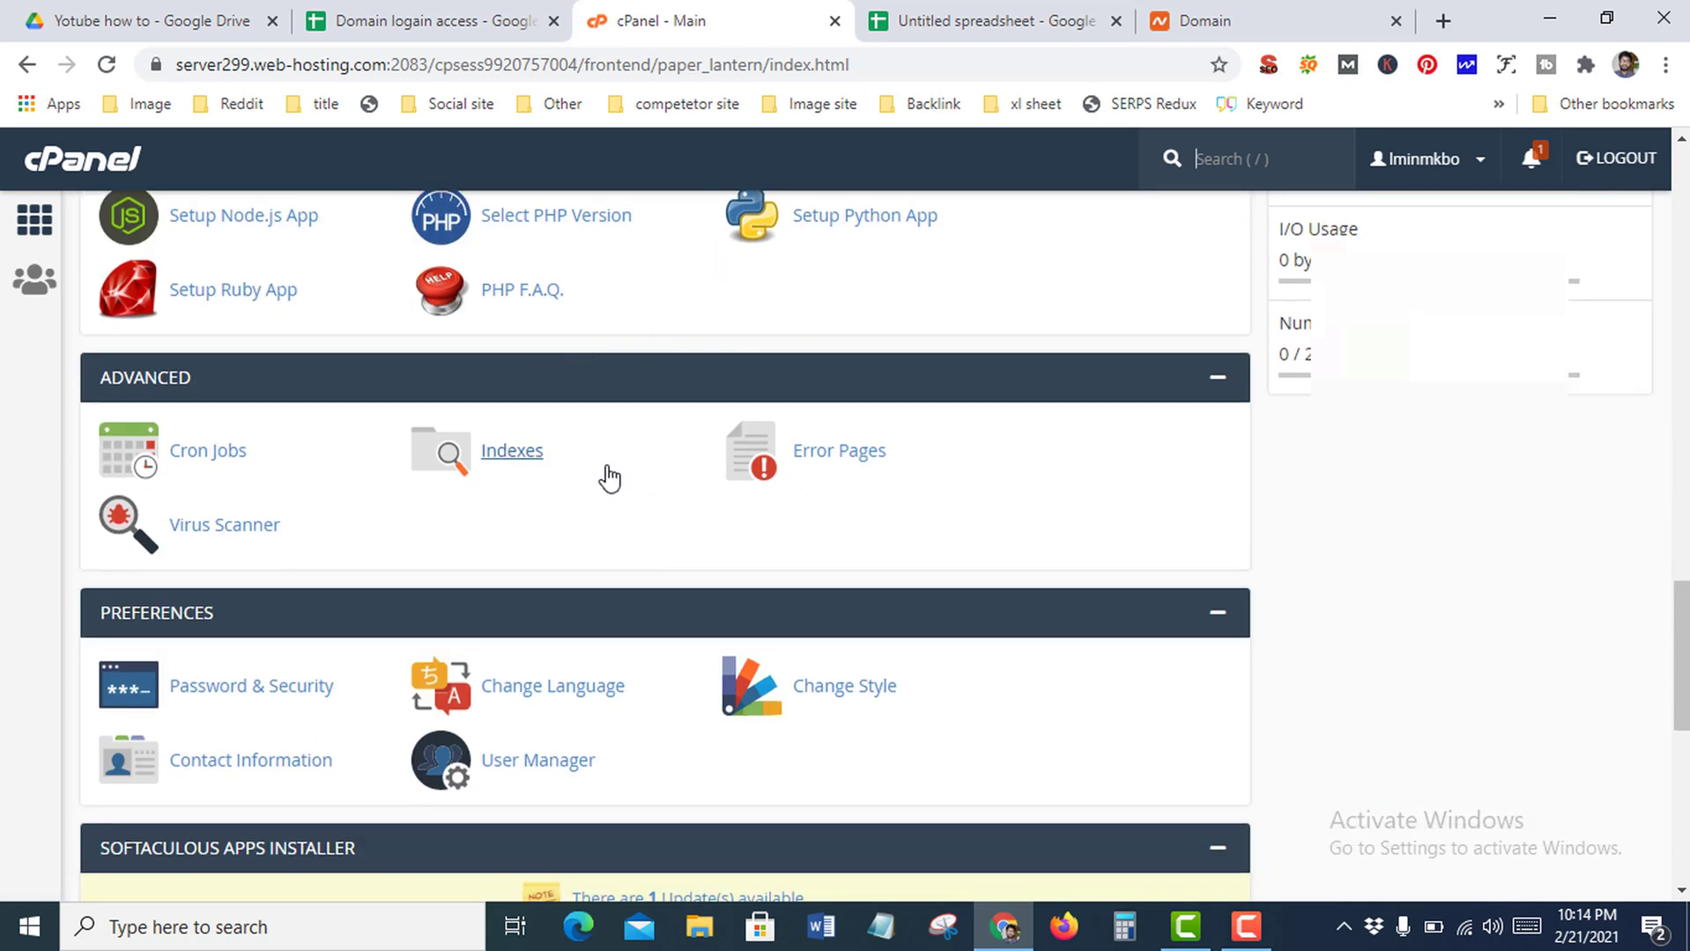
{"action": "scroll", "coordinate": [1104, 459], "scroll_direction": "up", "scroll_amount": 5}
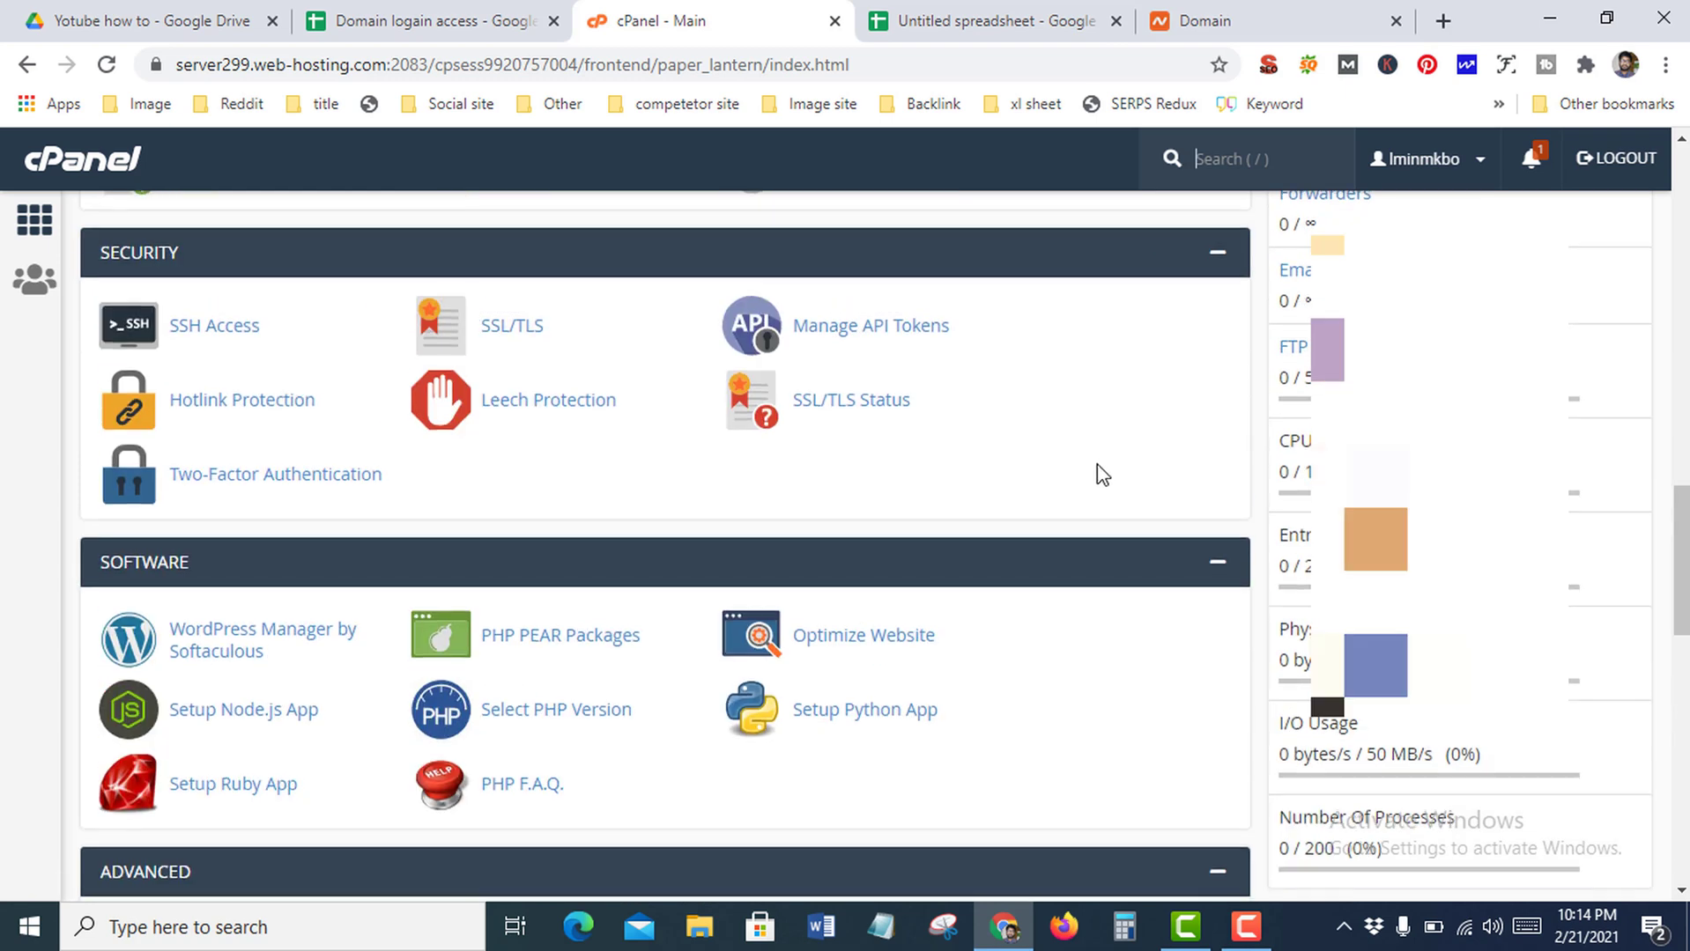
{"action": "scroll", "coordinate": [1093, 472], "scroll_direction": "down", "scroll_amount": 11}
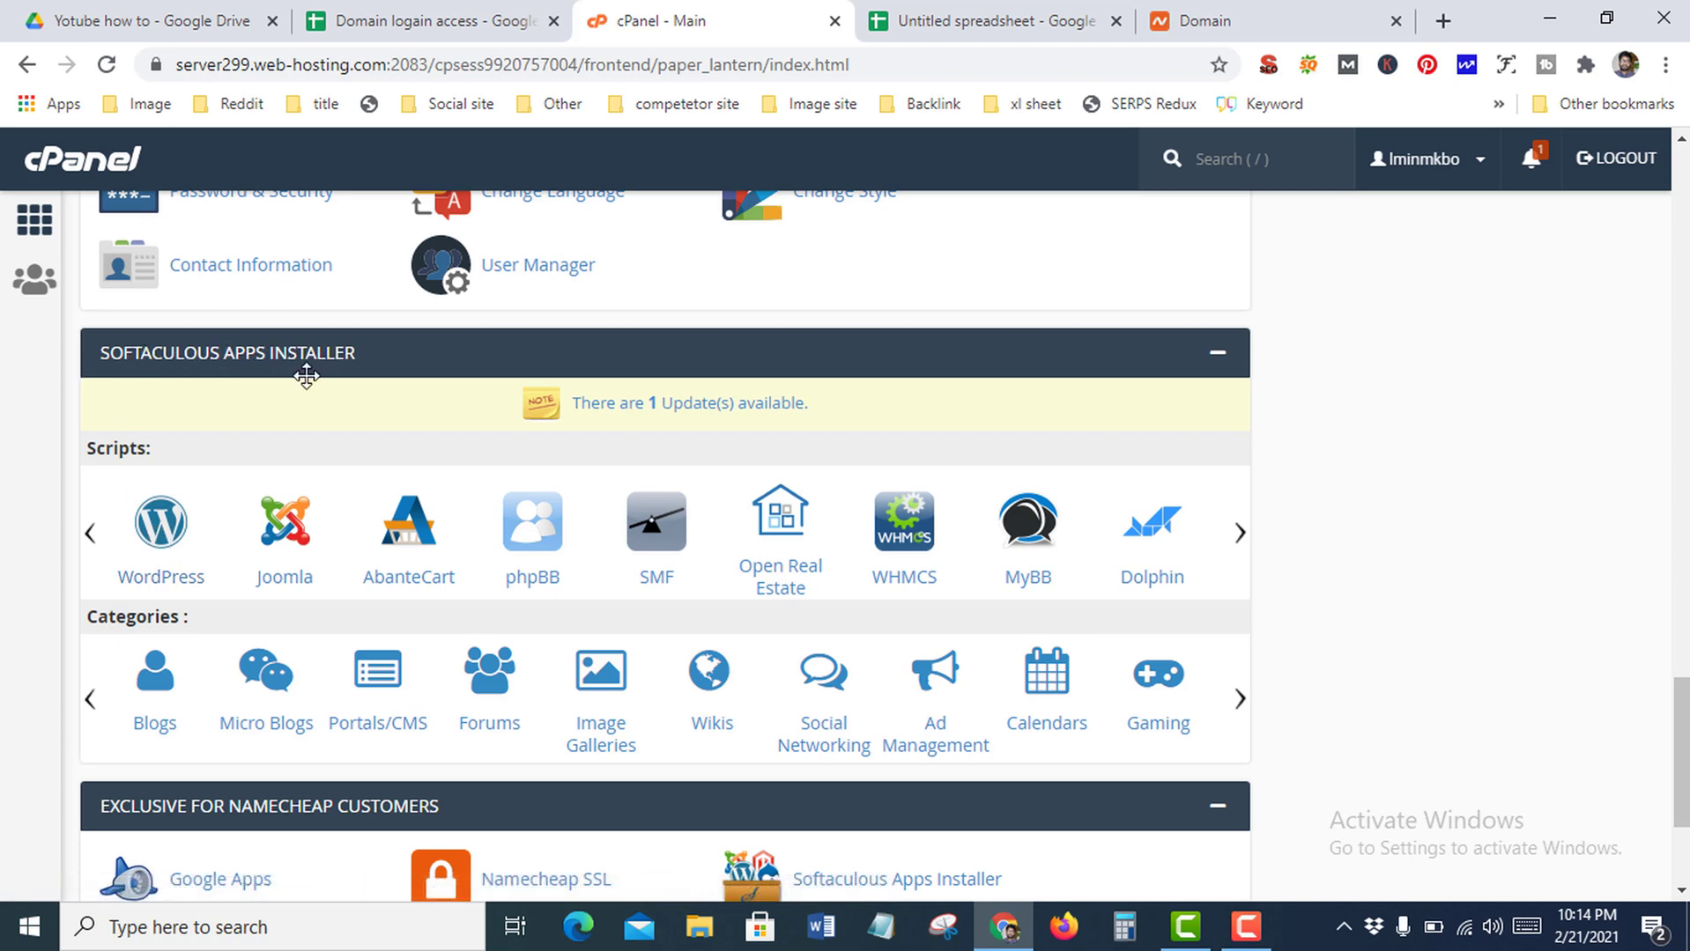
{"action": "left_click", "coordinate": [160, 538]}
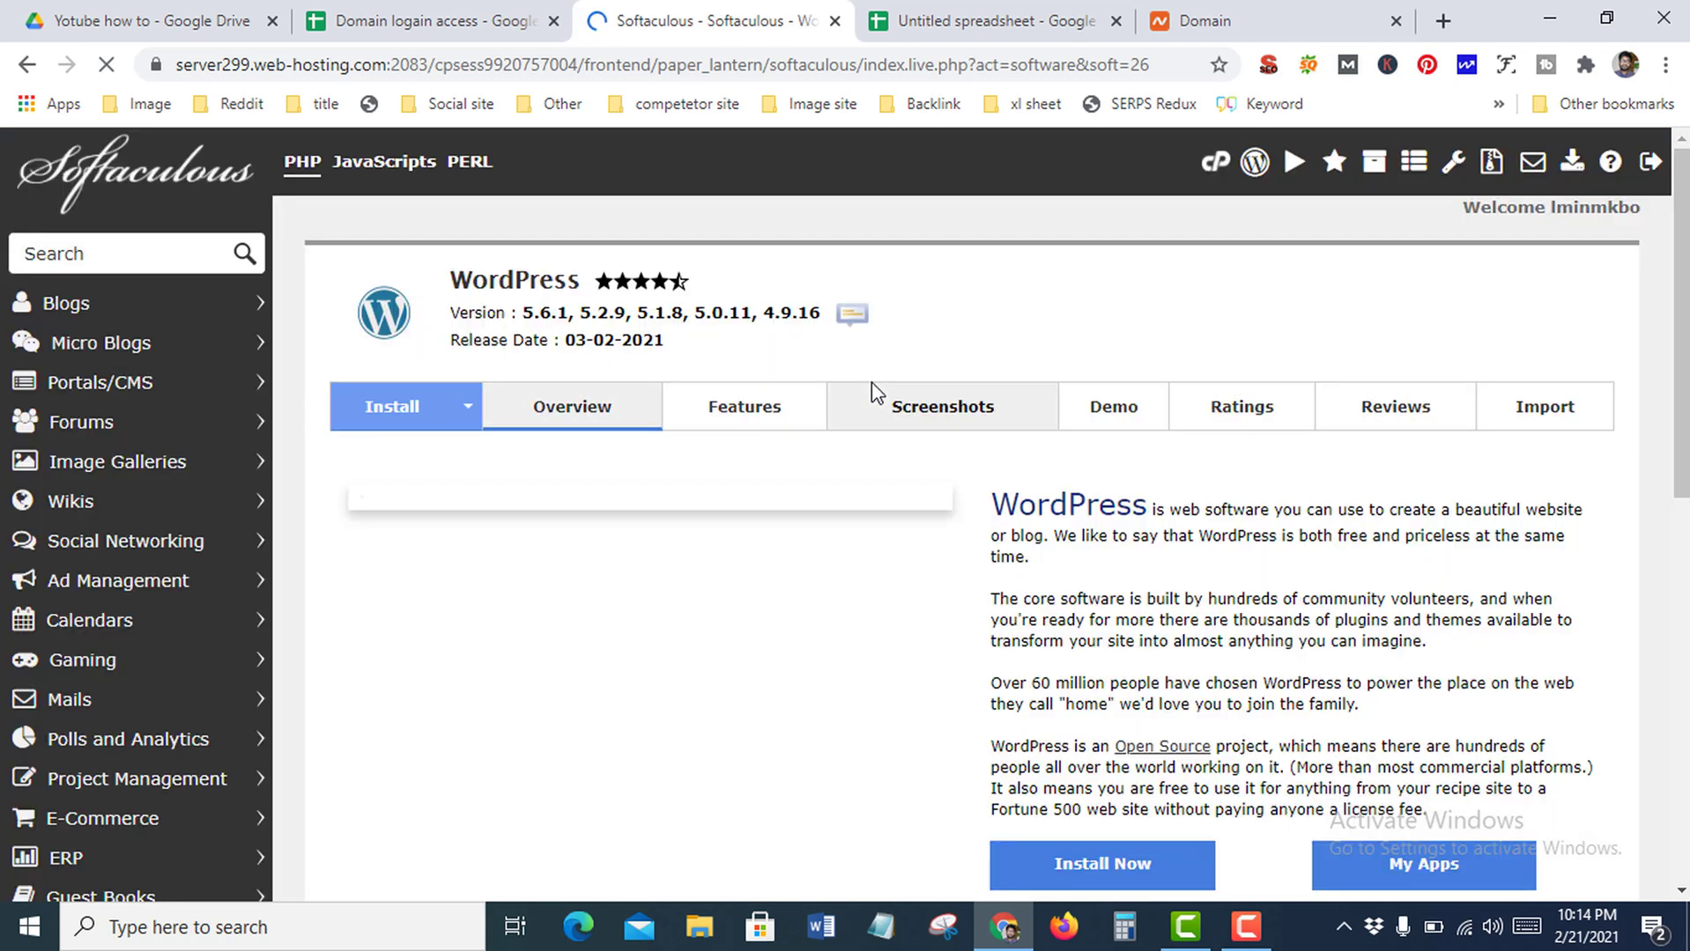
Open the WordPress install form and keep version 5.6.1
{"action": "scroll", "coordinate": [1161, 388], "scroll_direction": "down", "scroll_amount": 2}
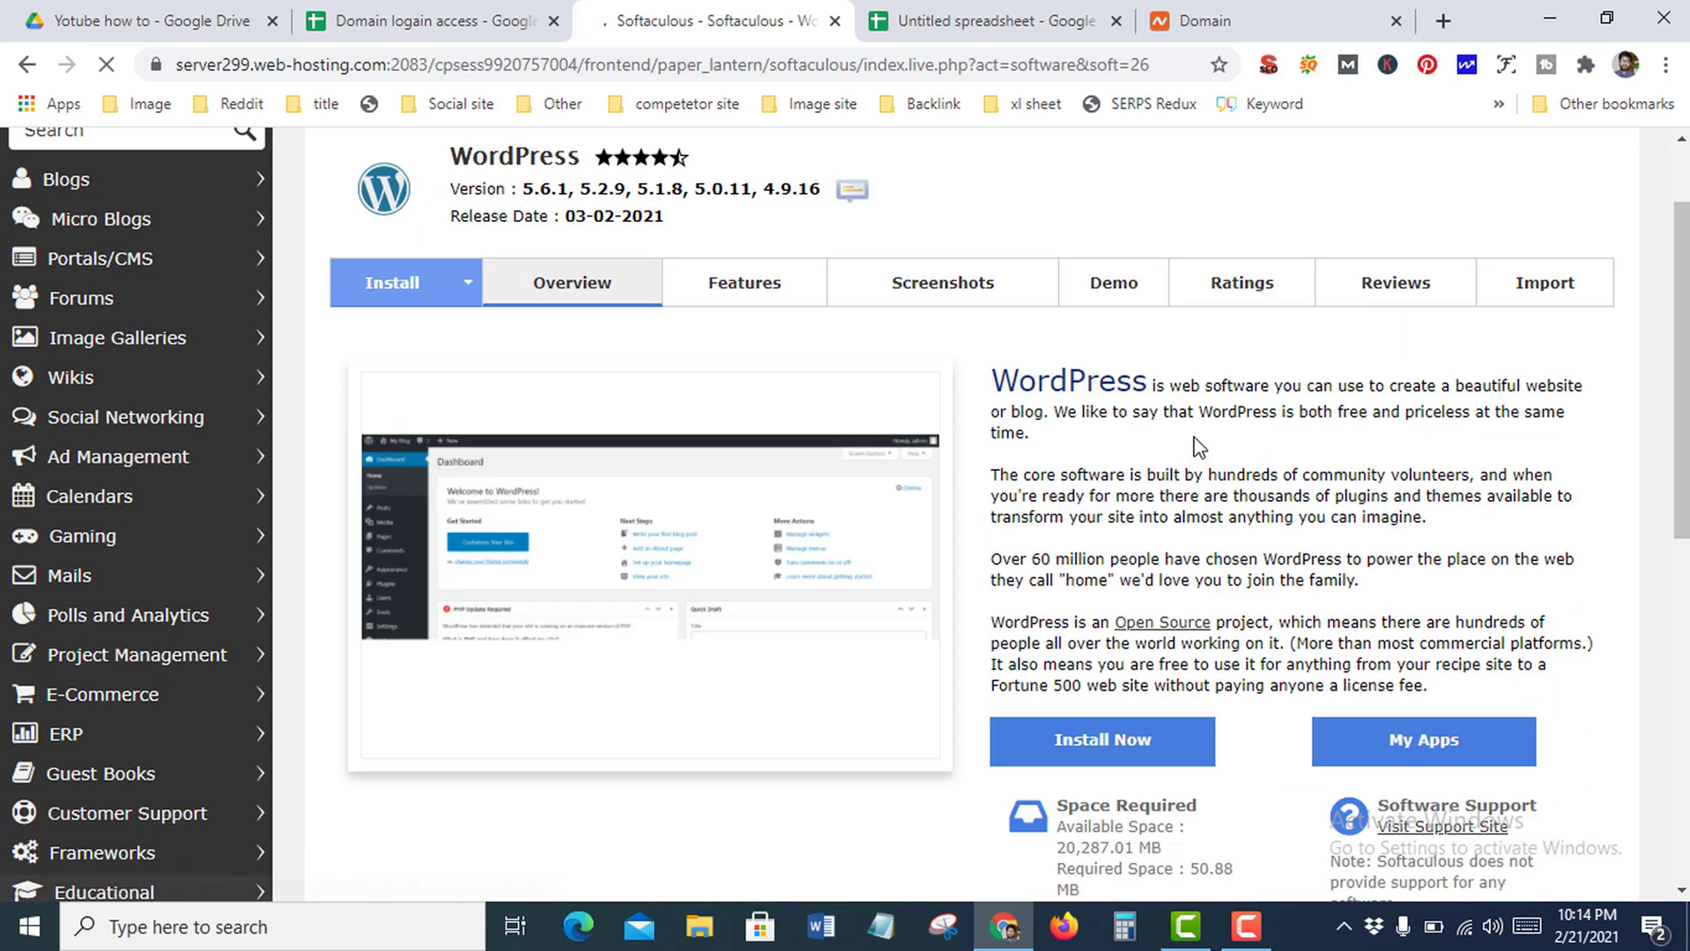
{"action": "scroll", "coordinate": [1189, 440], "scroll_direction": "down", "scroll_amount": 3}
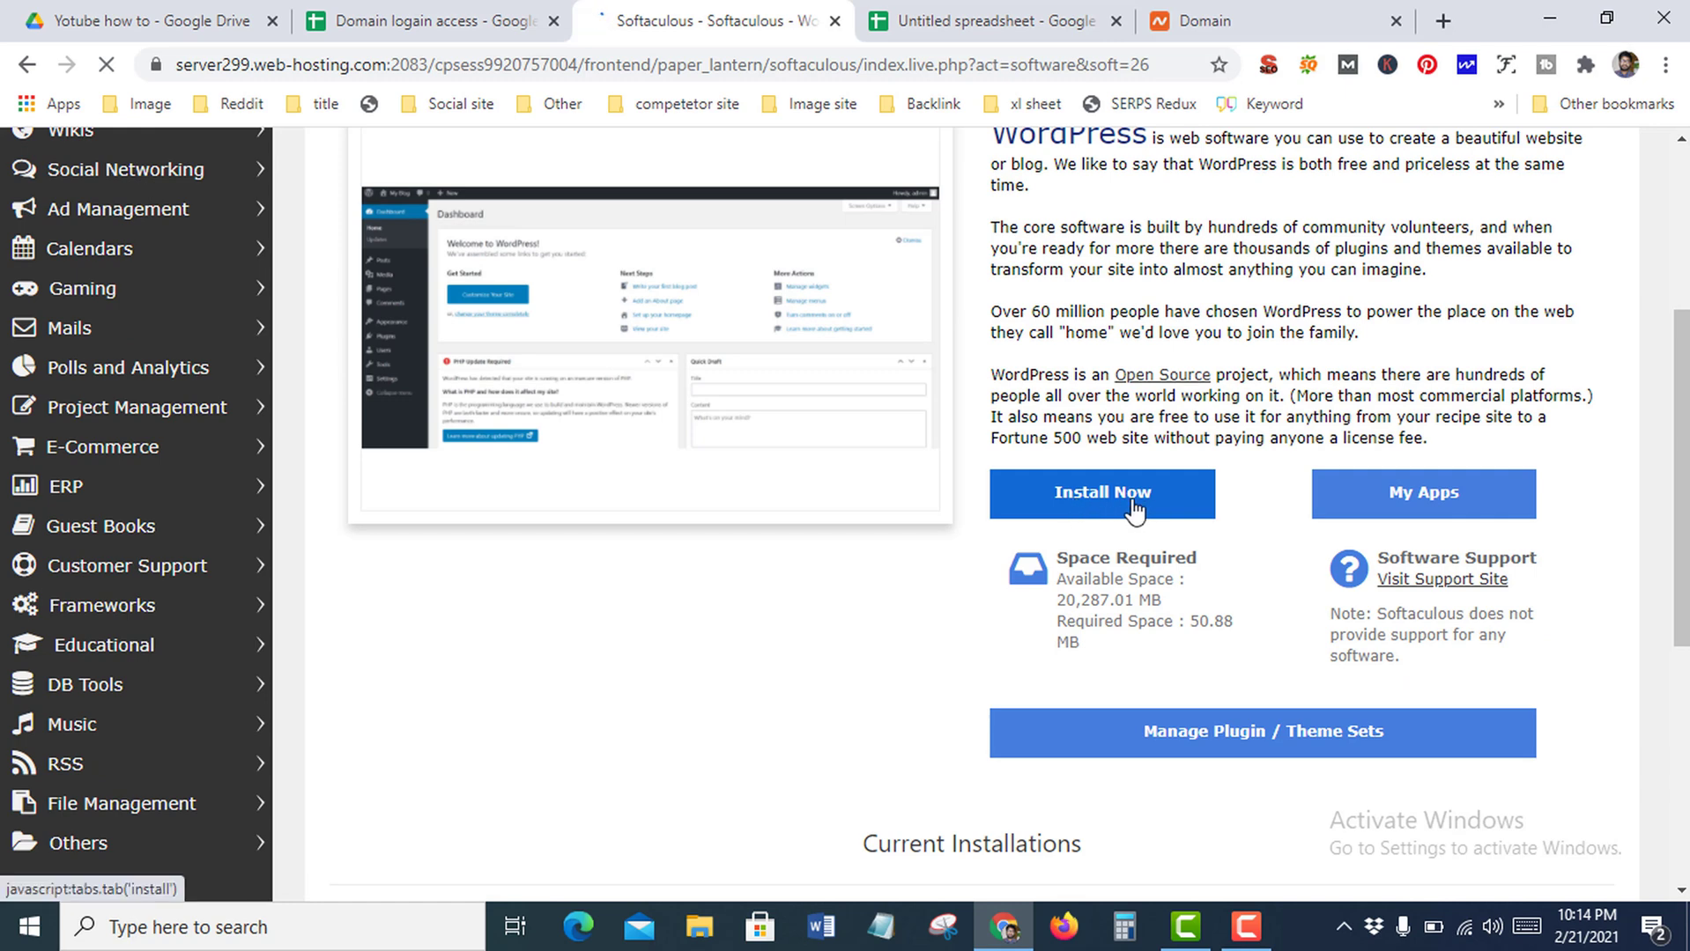
{"action": "left_click", "coordinate": [1134, 489]}
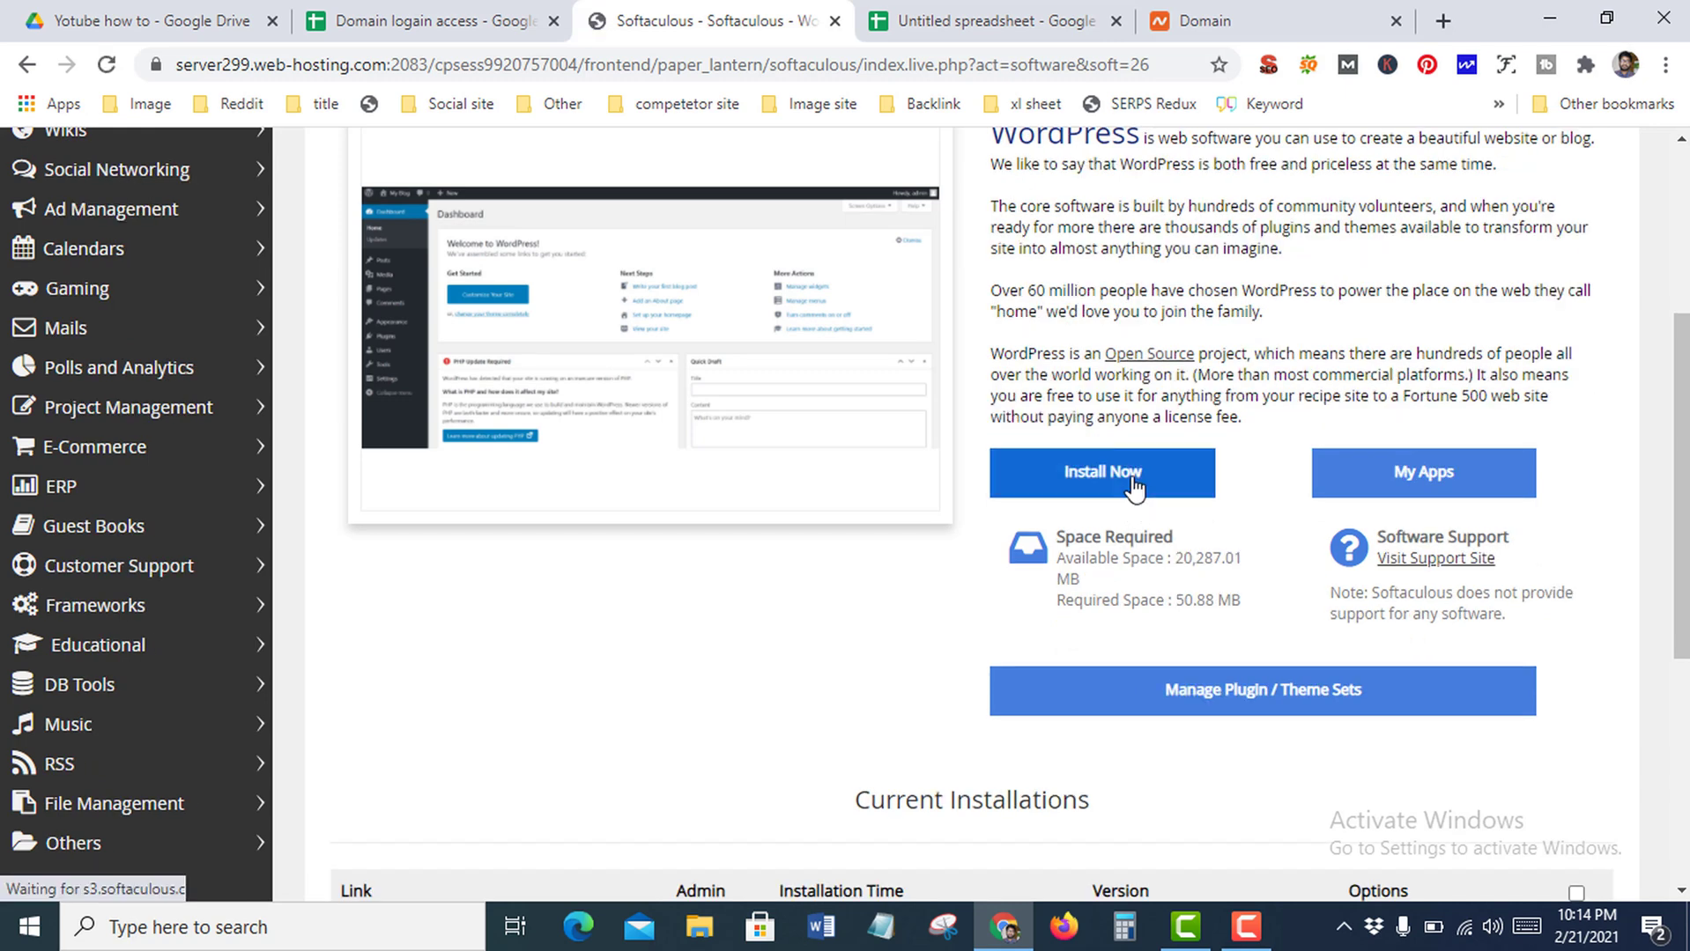
{"action": "scroll", "coordinate": [1135, 487], "scroll_direction": "up", "scroll_amount": 3}
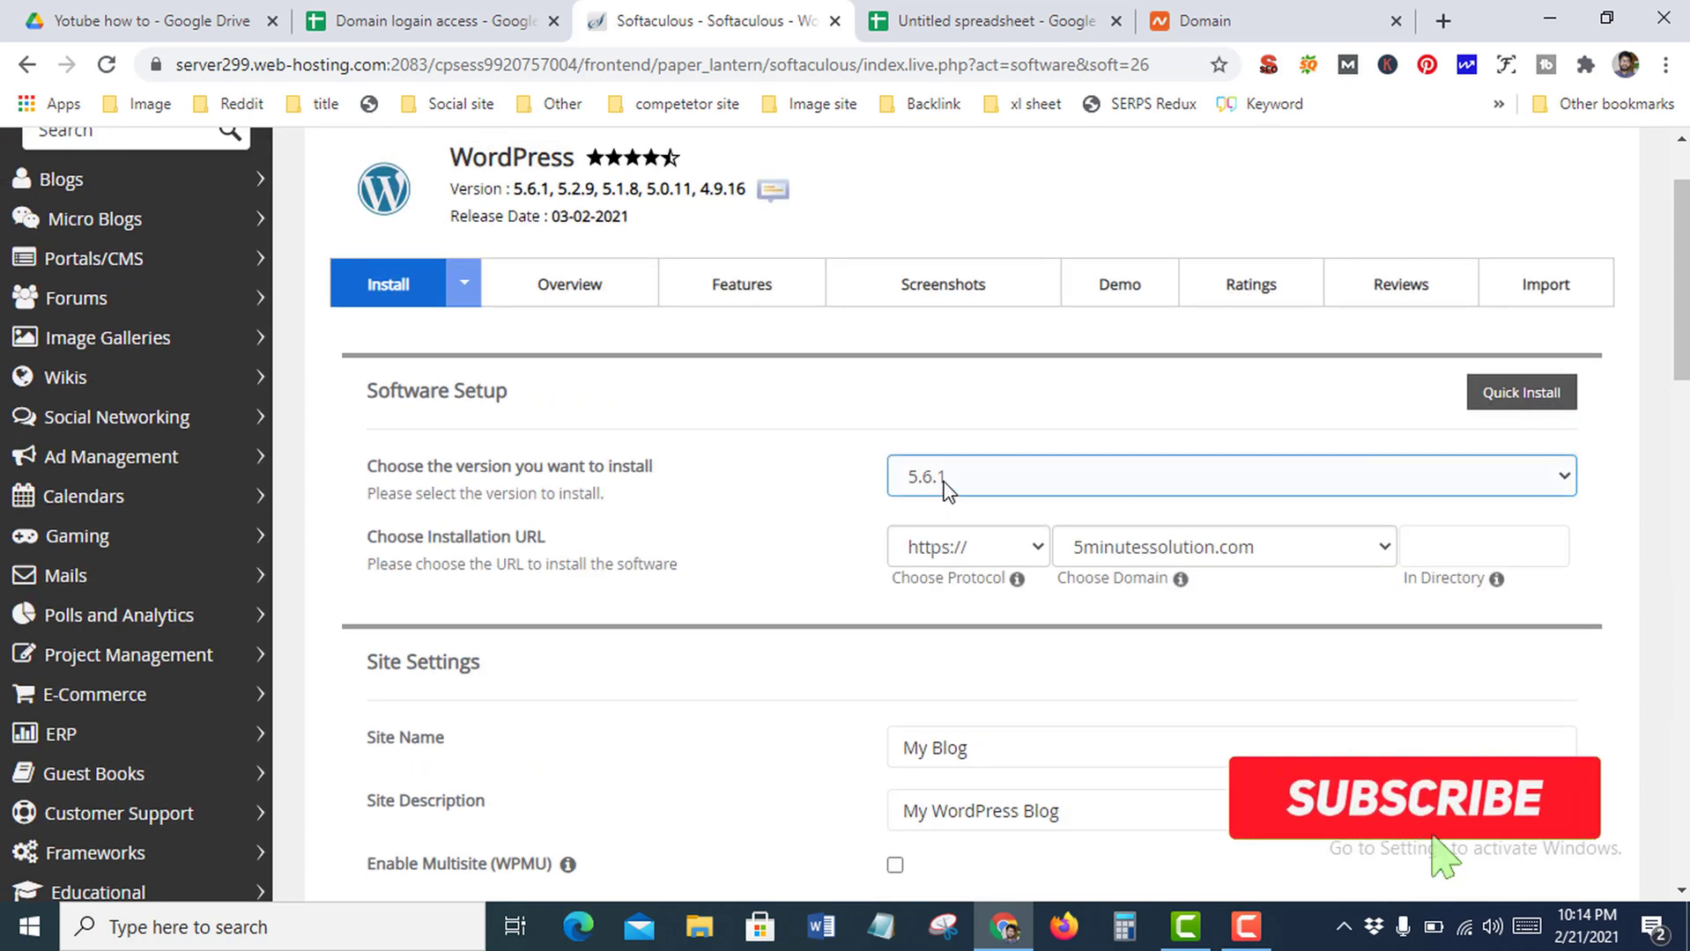
{"action": "left_click", "coordinate": [986, 480]}
{"action": "left_click", "coordinate": [987, 480]}
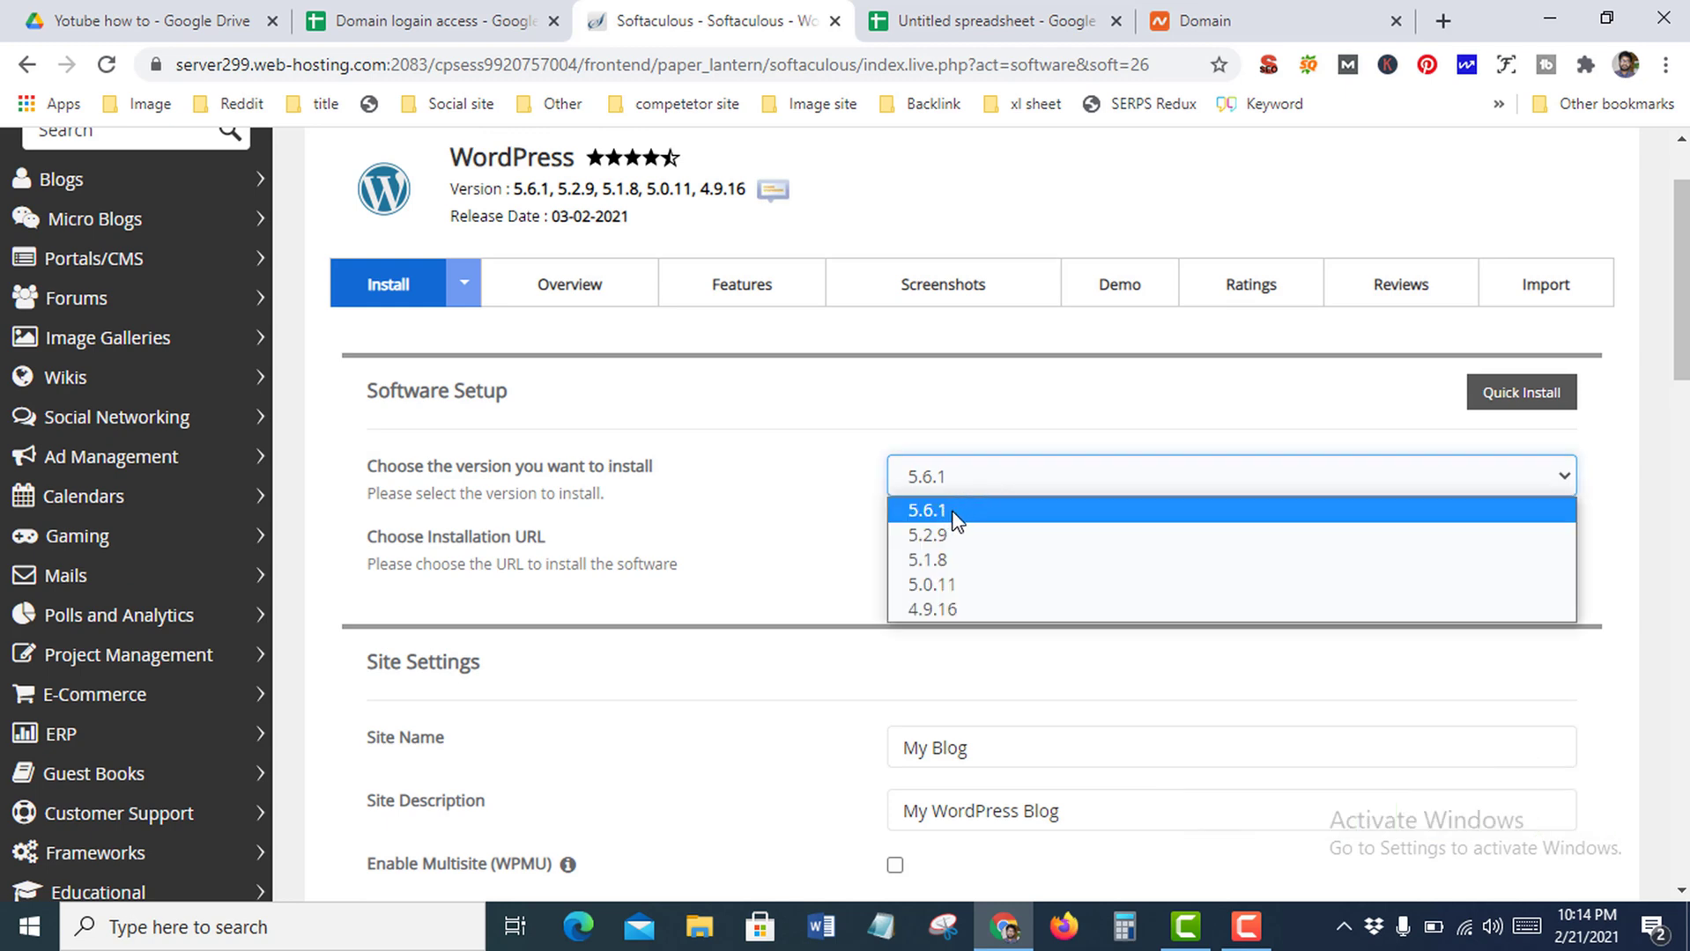
{"action": "left_click", "coordinate": [872, 485]}
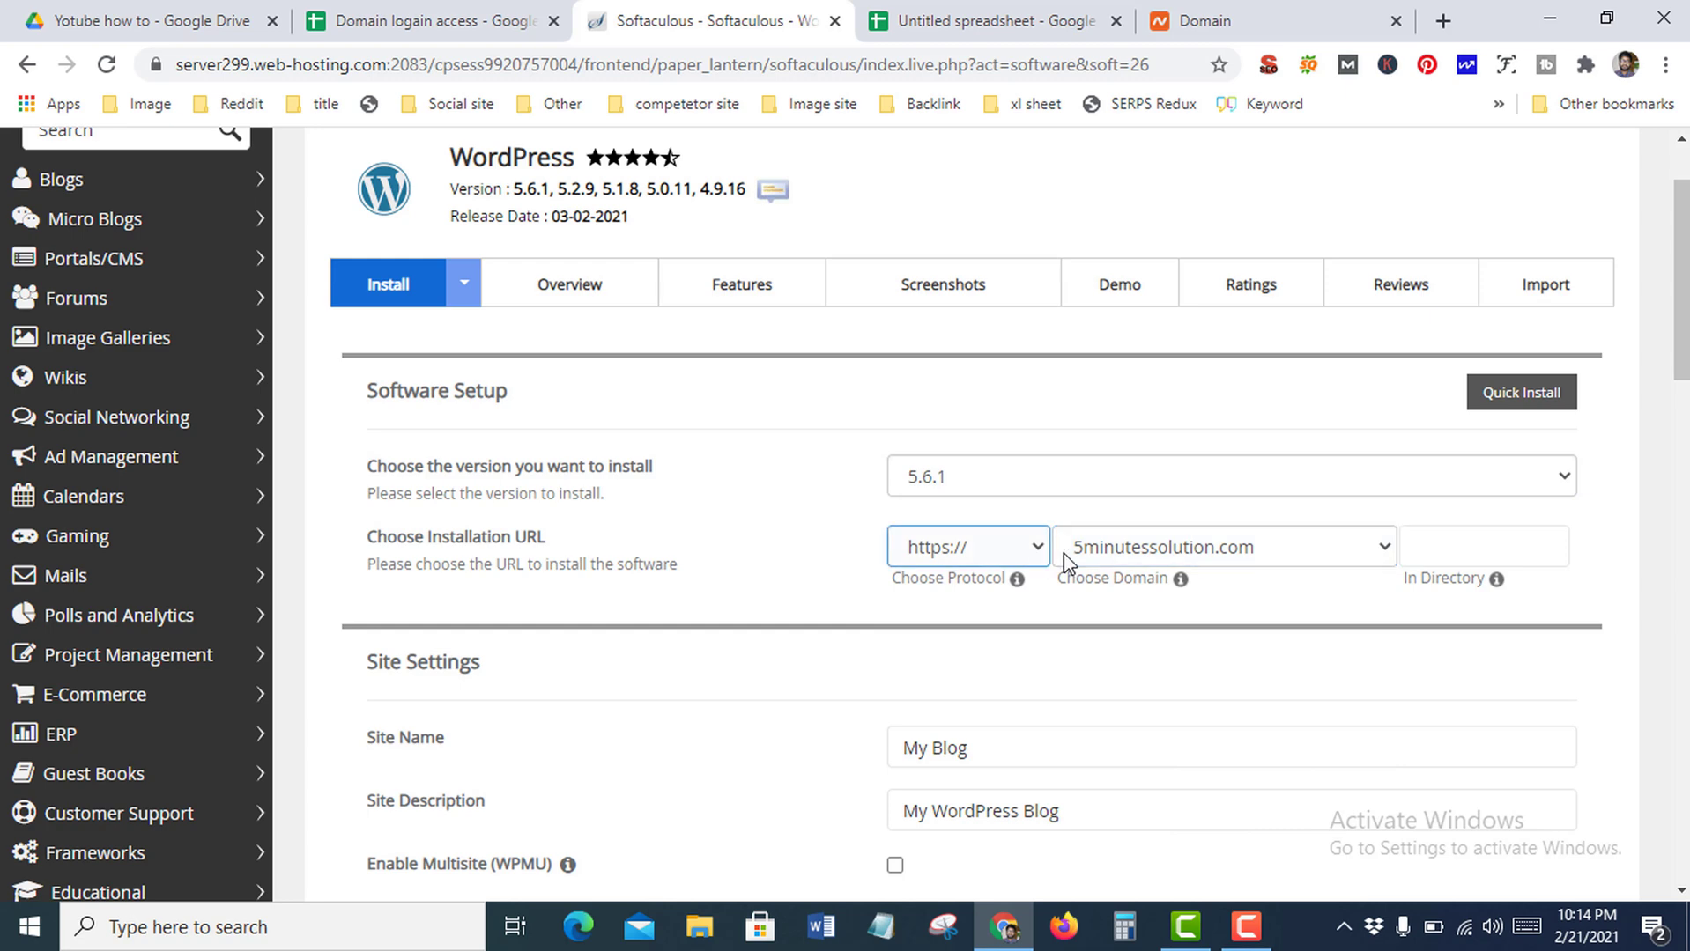
{"action": "left_click", "coordinate": [1260, 550]}
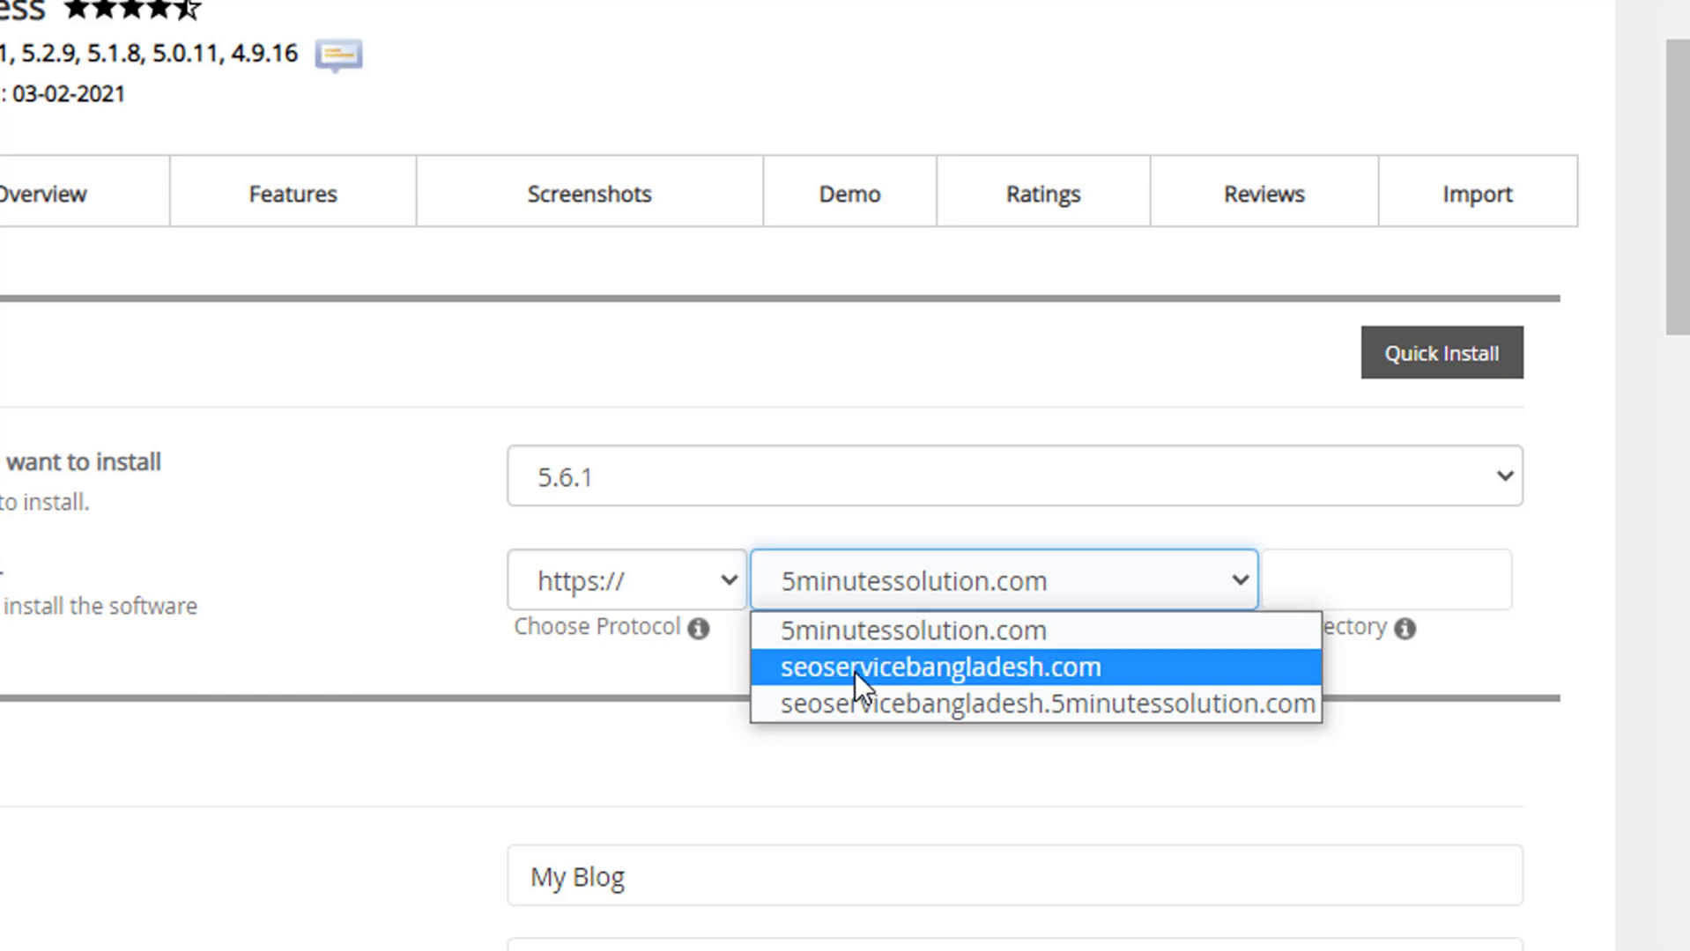
{"action": "left_click", "coordinate": [936, 672]}
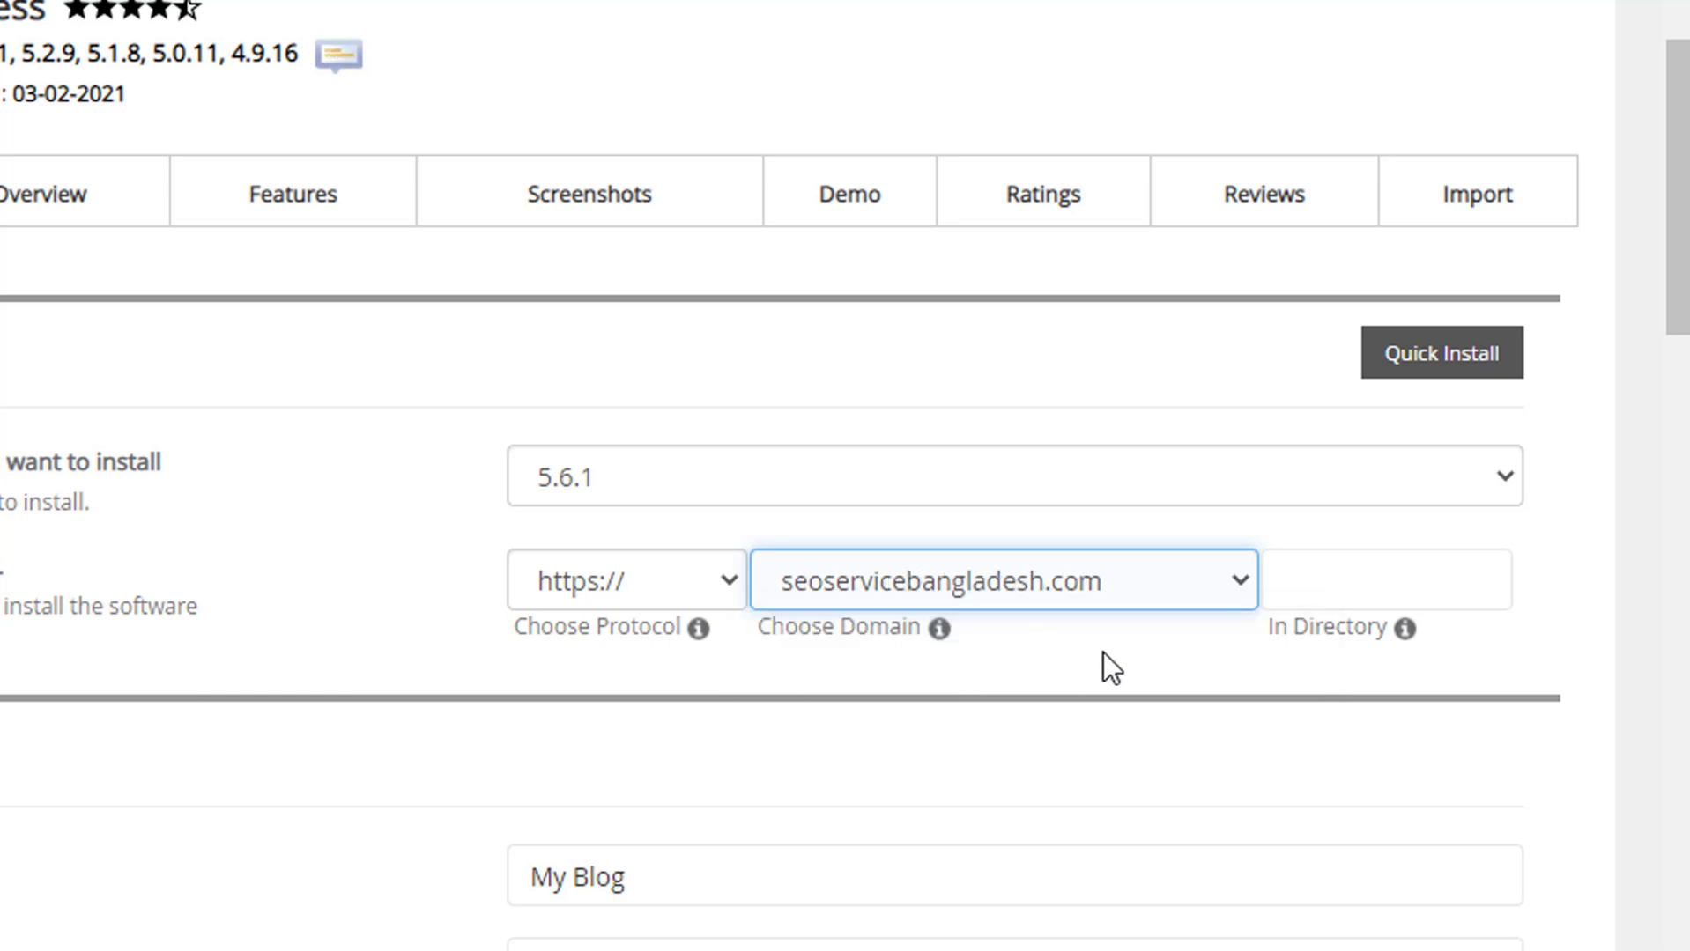
{"action": "left_click", "coordinate": [743, 590]}
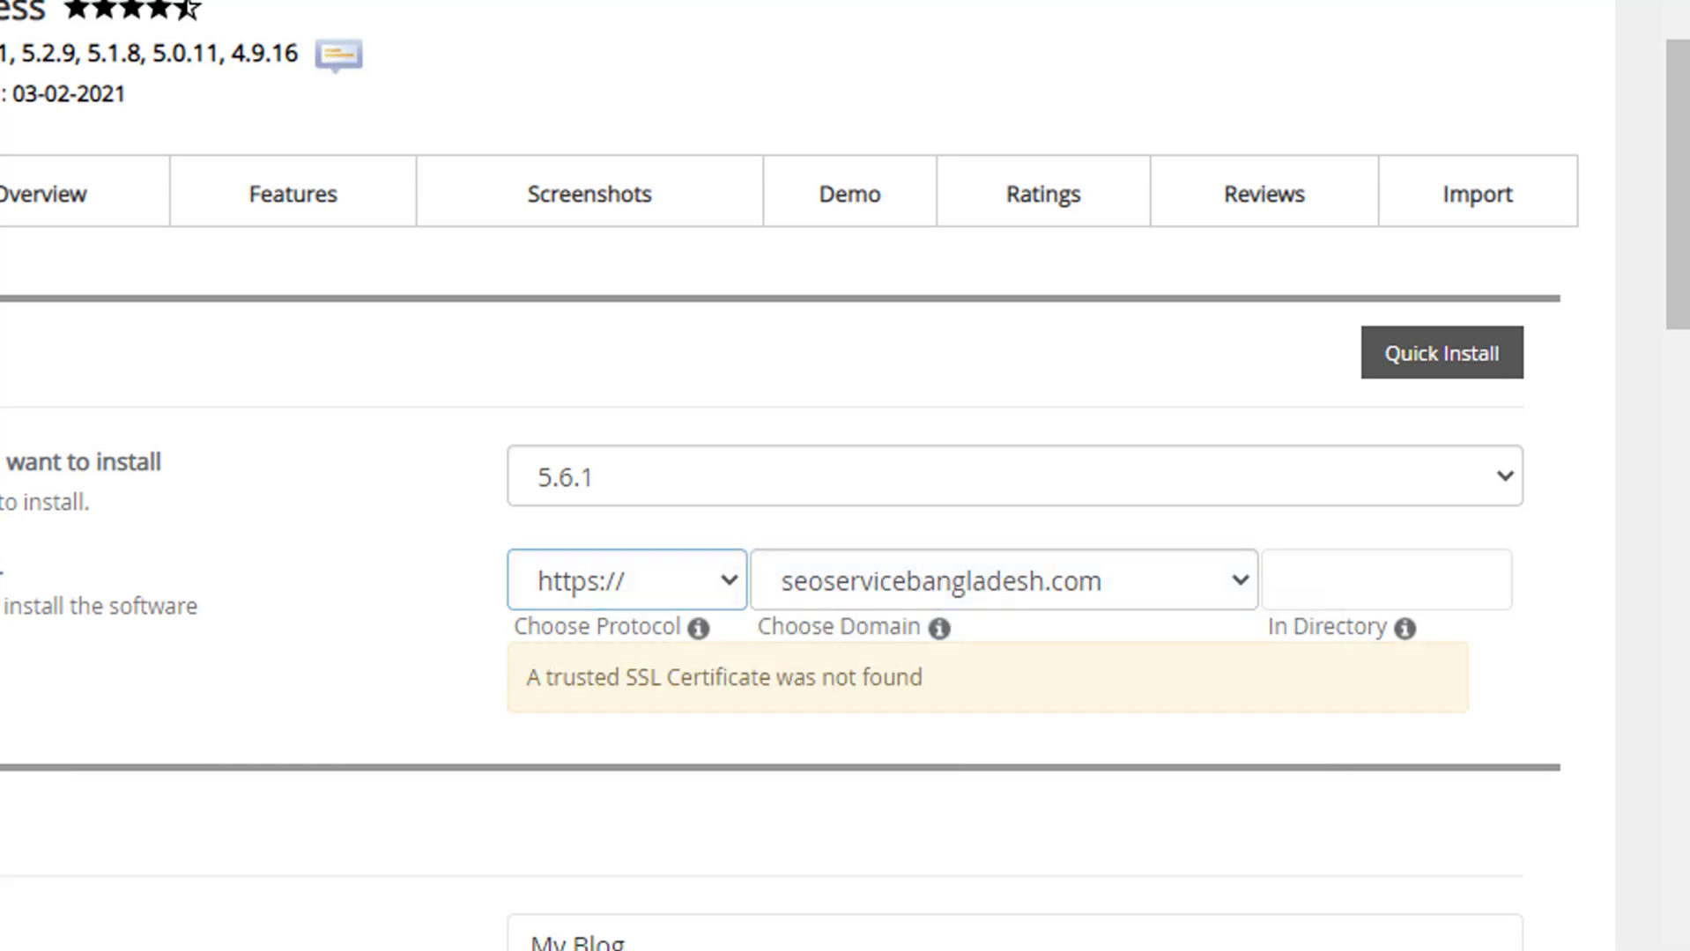
{"action": "left_click", "coordinate": [709, 583]}
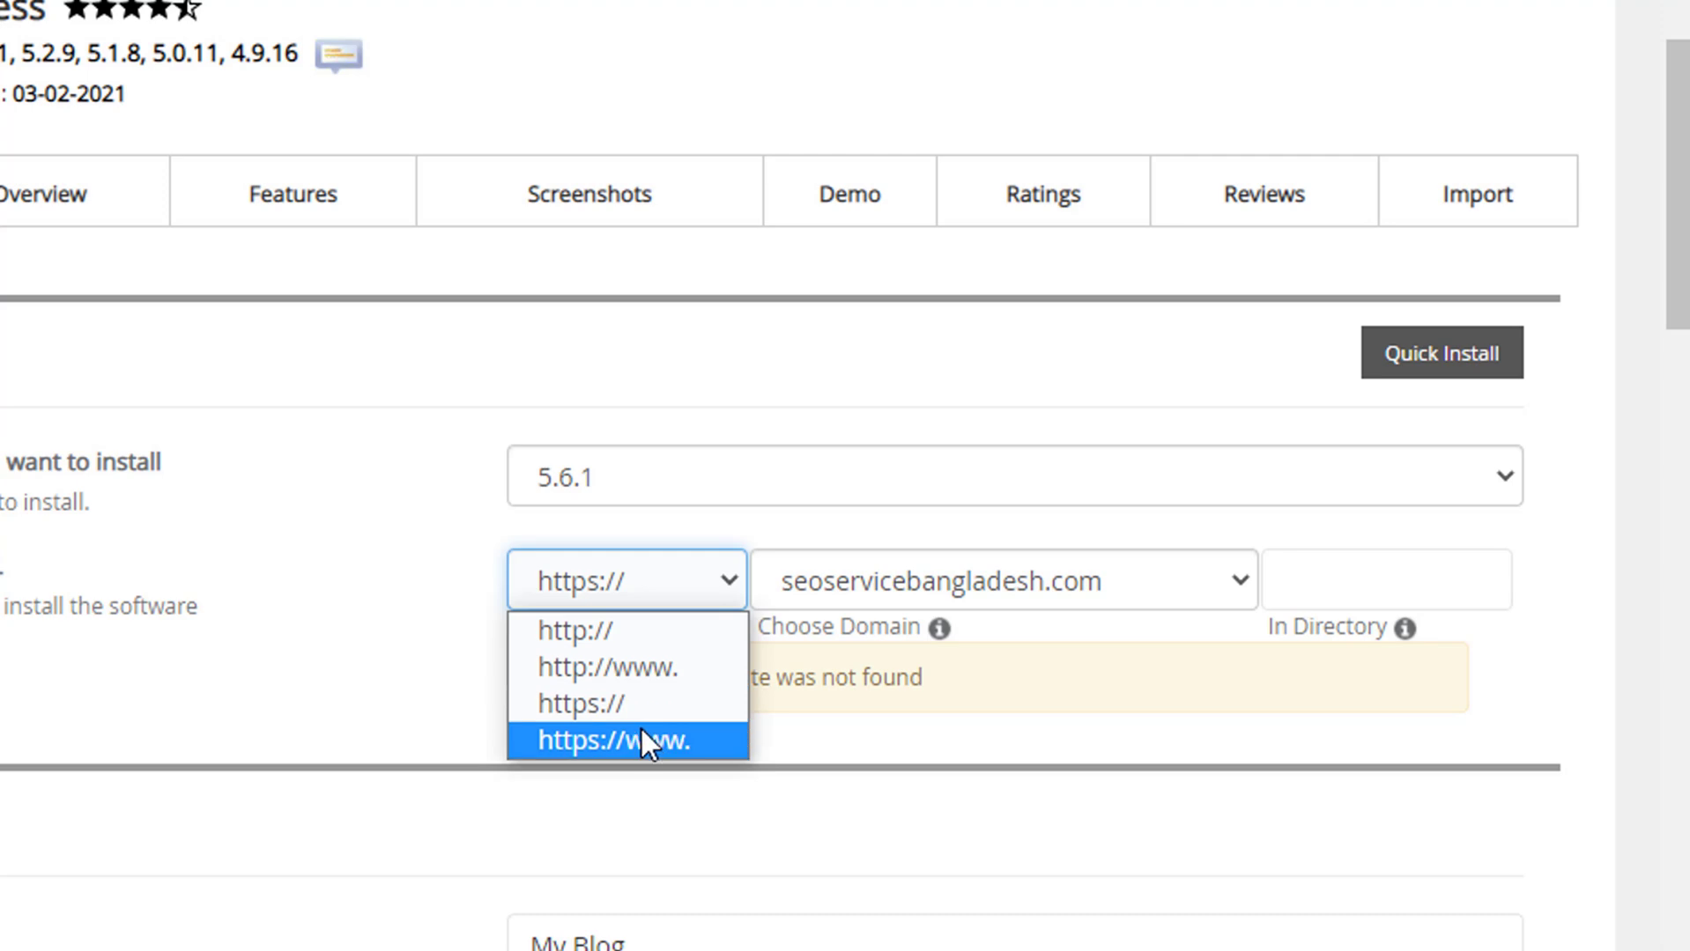
{"action": "left_click", "coordinate": [589, 707]}
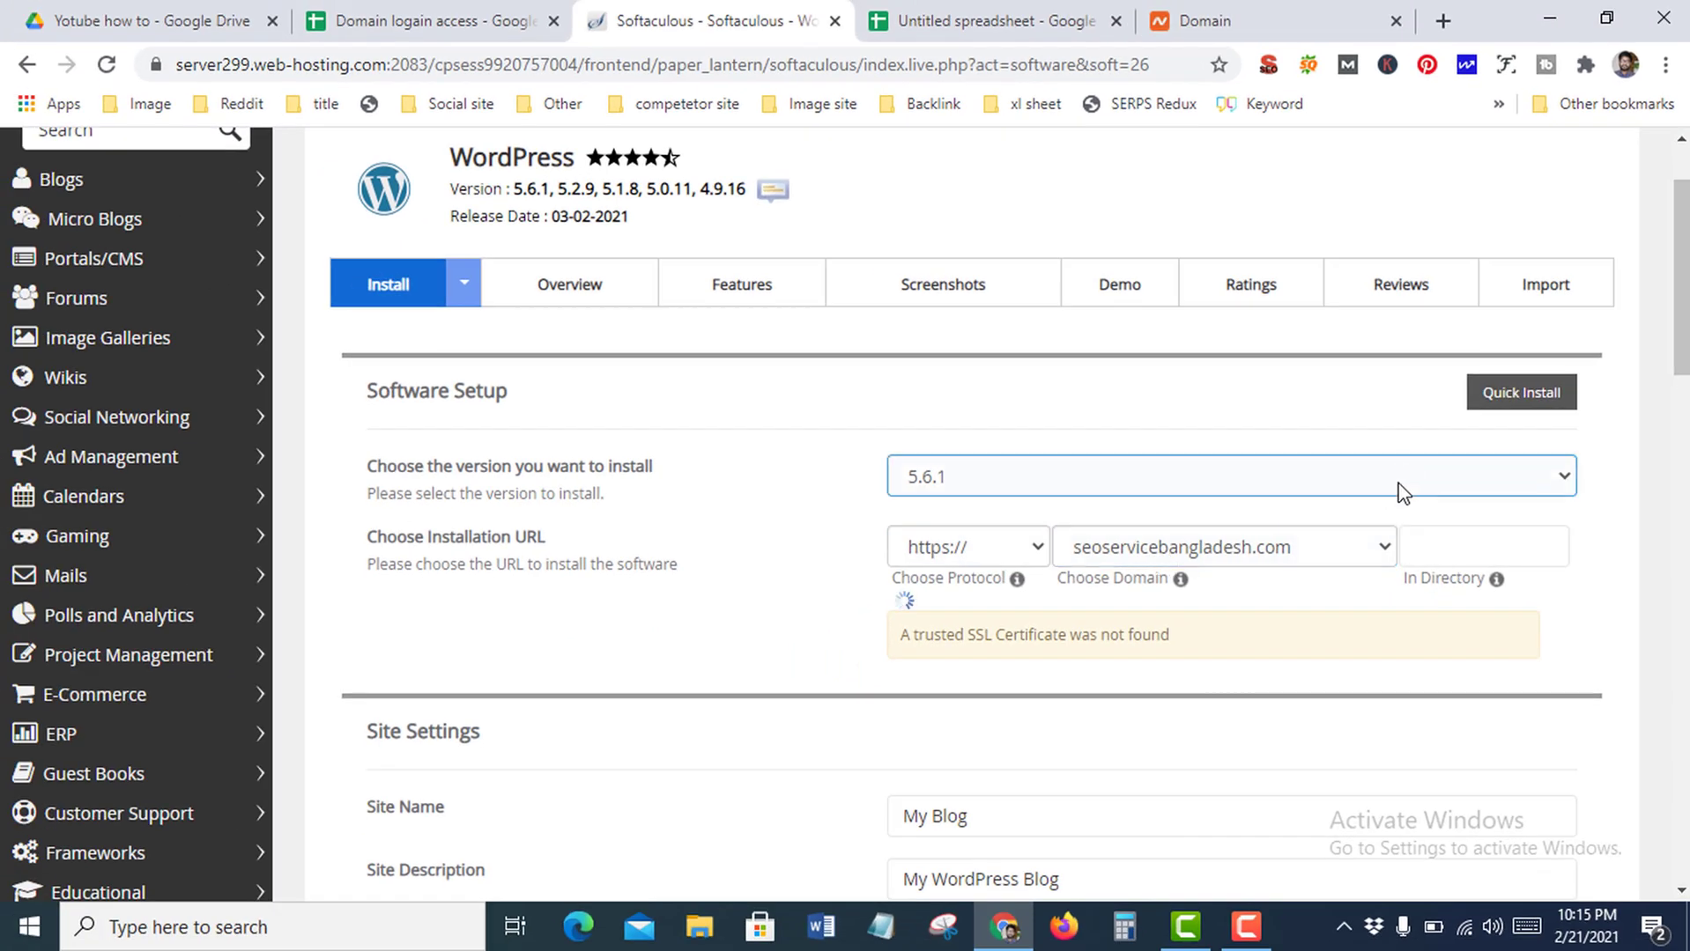
{"action": "scroll", "coordinate": [1395, 493], "scroll_direction": "down", "scroll_amount": 3}
{"action": "left_click", "coordinate": [1002, 546]}
Name the site 'SEO service Provider' with the description 'Boost your web ranking Now'
{"action": "key", "text": "ctrl+a"}
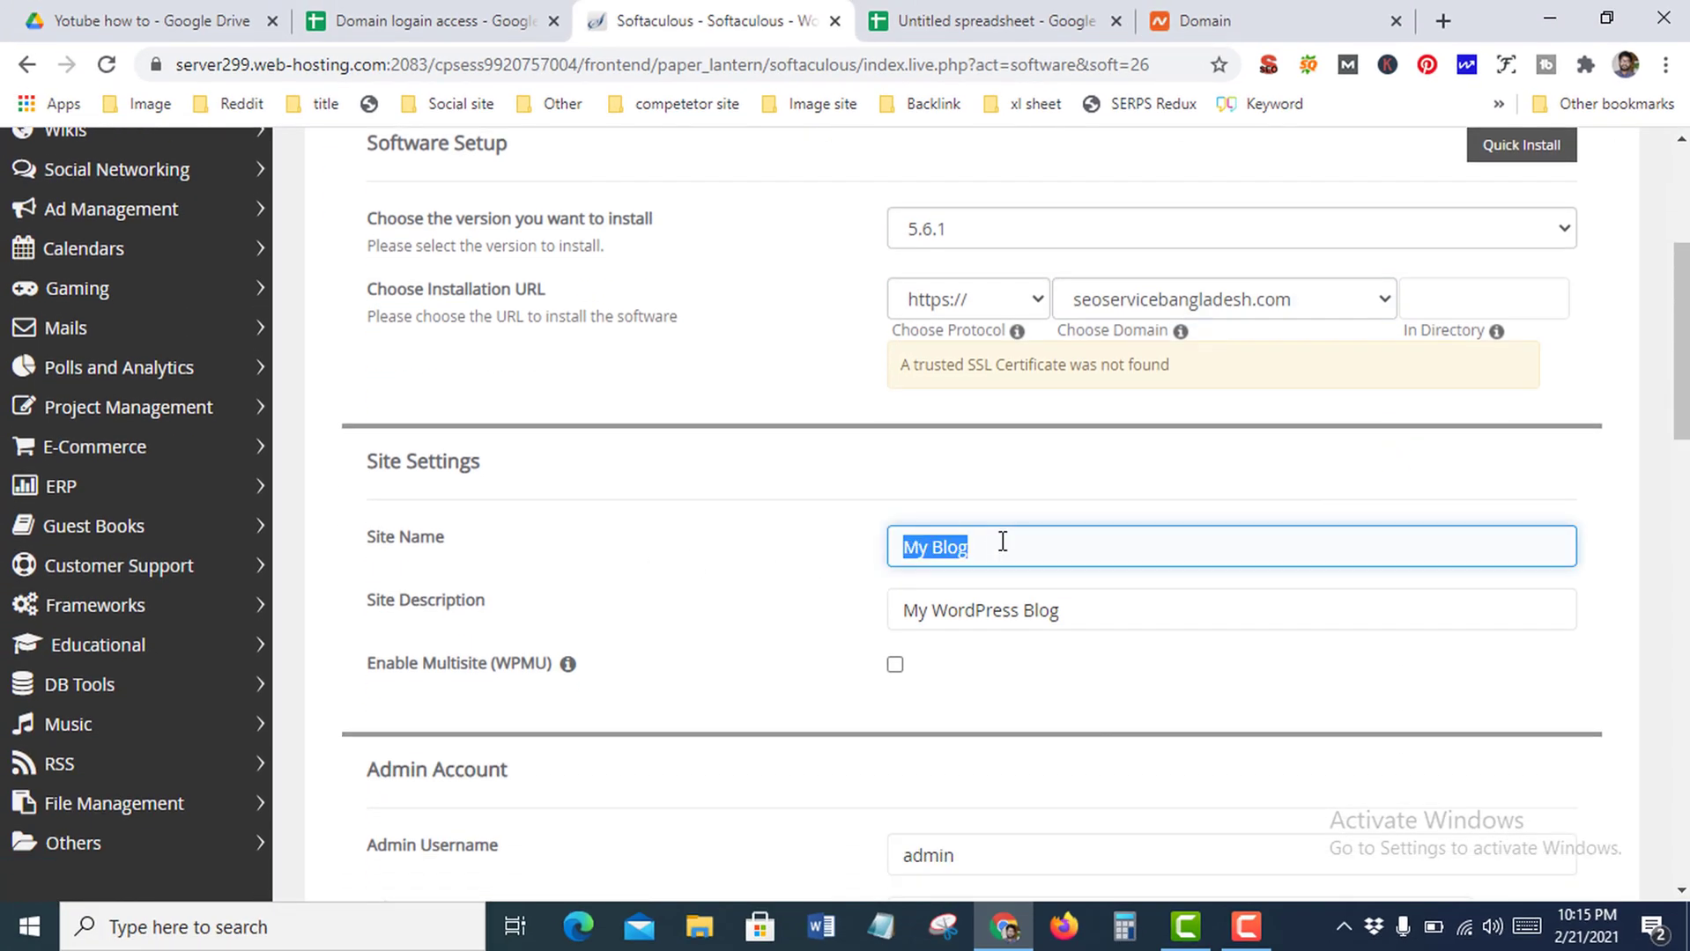
{"action": "type", "text": "SEO s"}
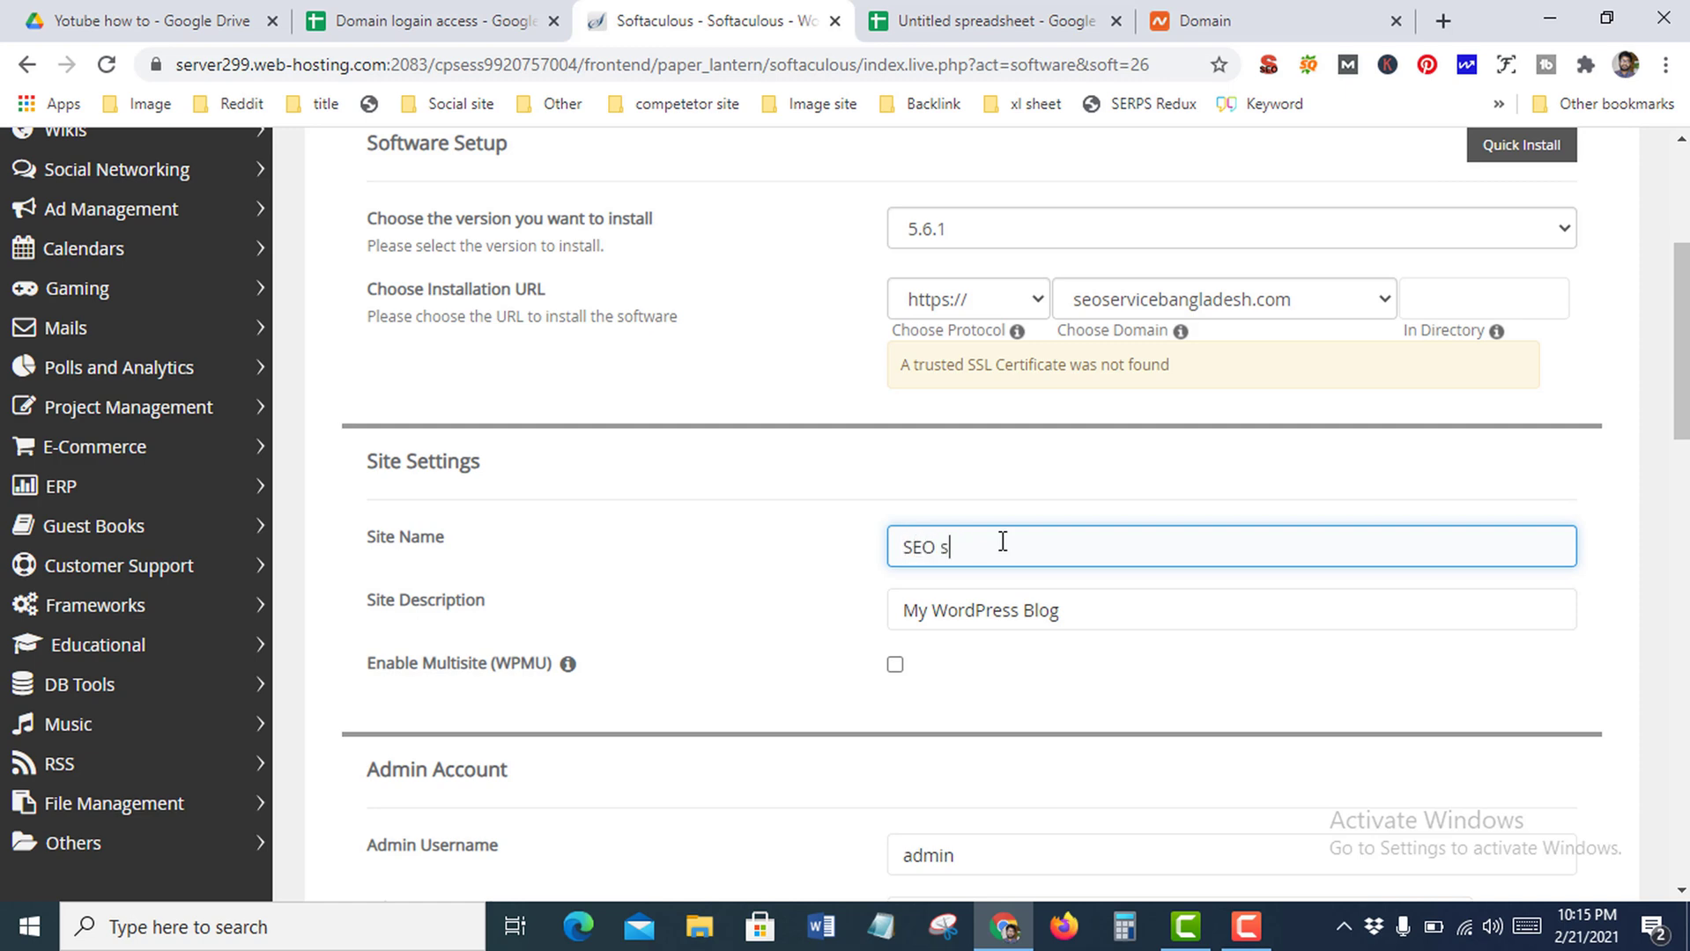
{"action": "type", "text": "ervice Provider"}
{"action": "left_click", "coordinate": [996, 604]}
{"action": "key", "text": "ctrl+a"}
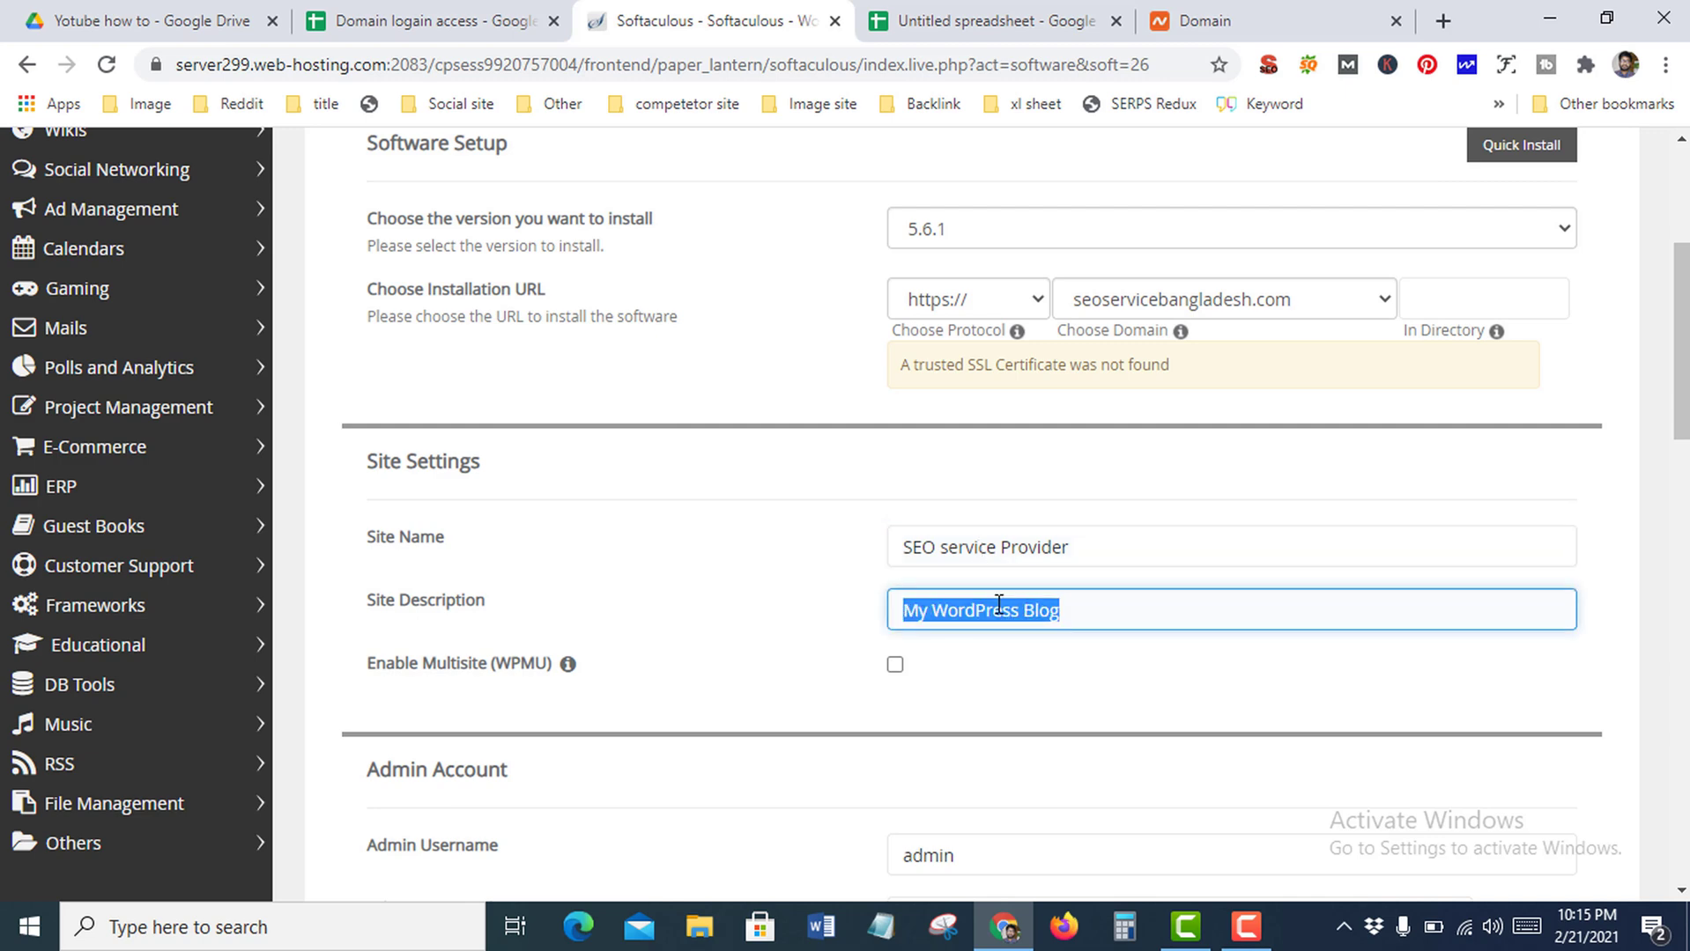
{"action": "type", "text": "Boost your web ranking Now"}
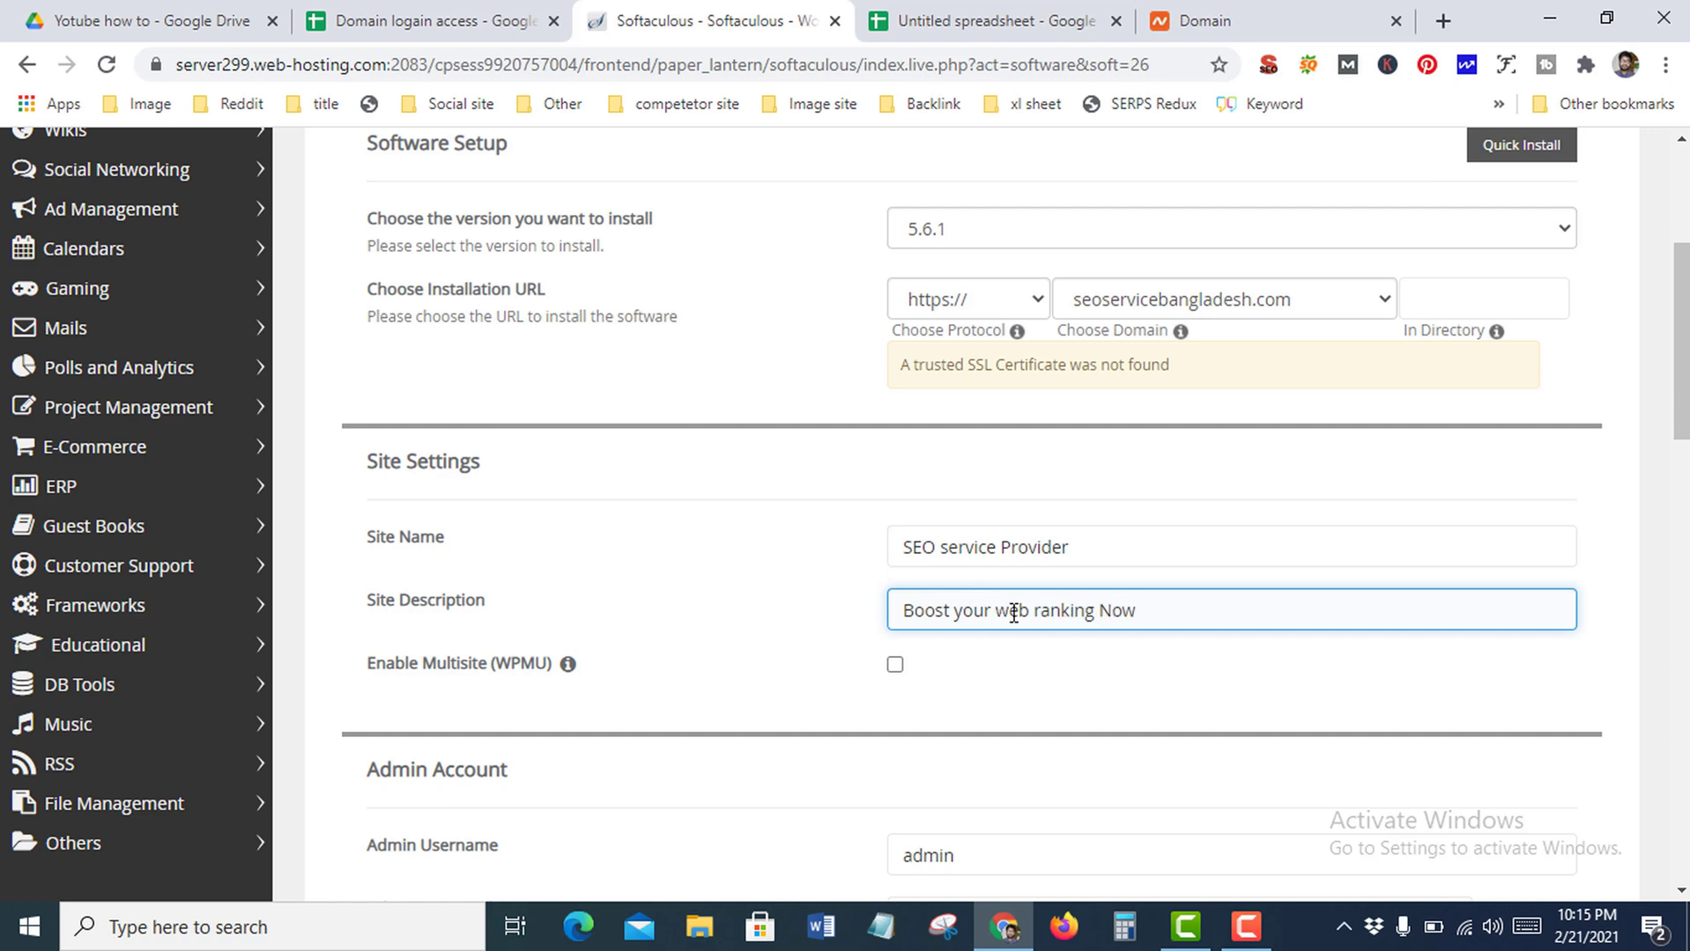
{"action": "scroll", "coordinate": [1013, 614], "scroll_direction": "down", "scroll_amount": 3}
{"action": "left_click", "coordinate": [960, 608]}
{"action": "double_click", "coordinate": [949, 608]}
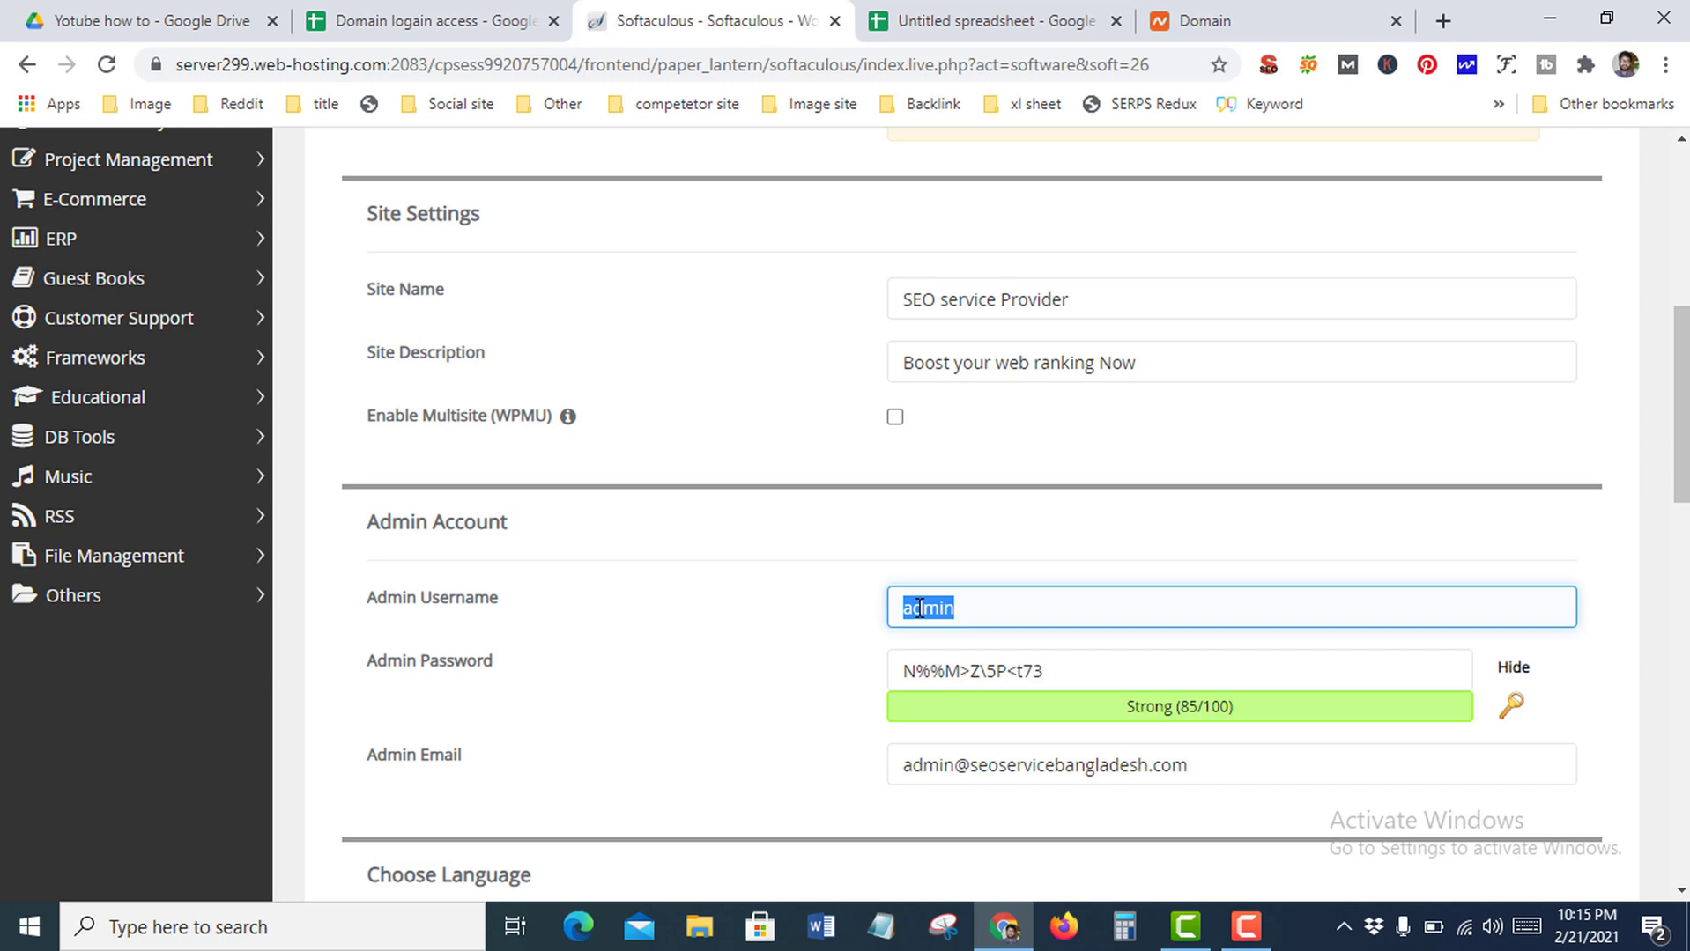
Enter a custom admin username and copy the generated admin password
{"action": "type", "text": "SEOadmi"}
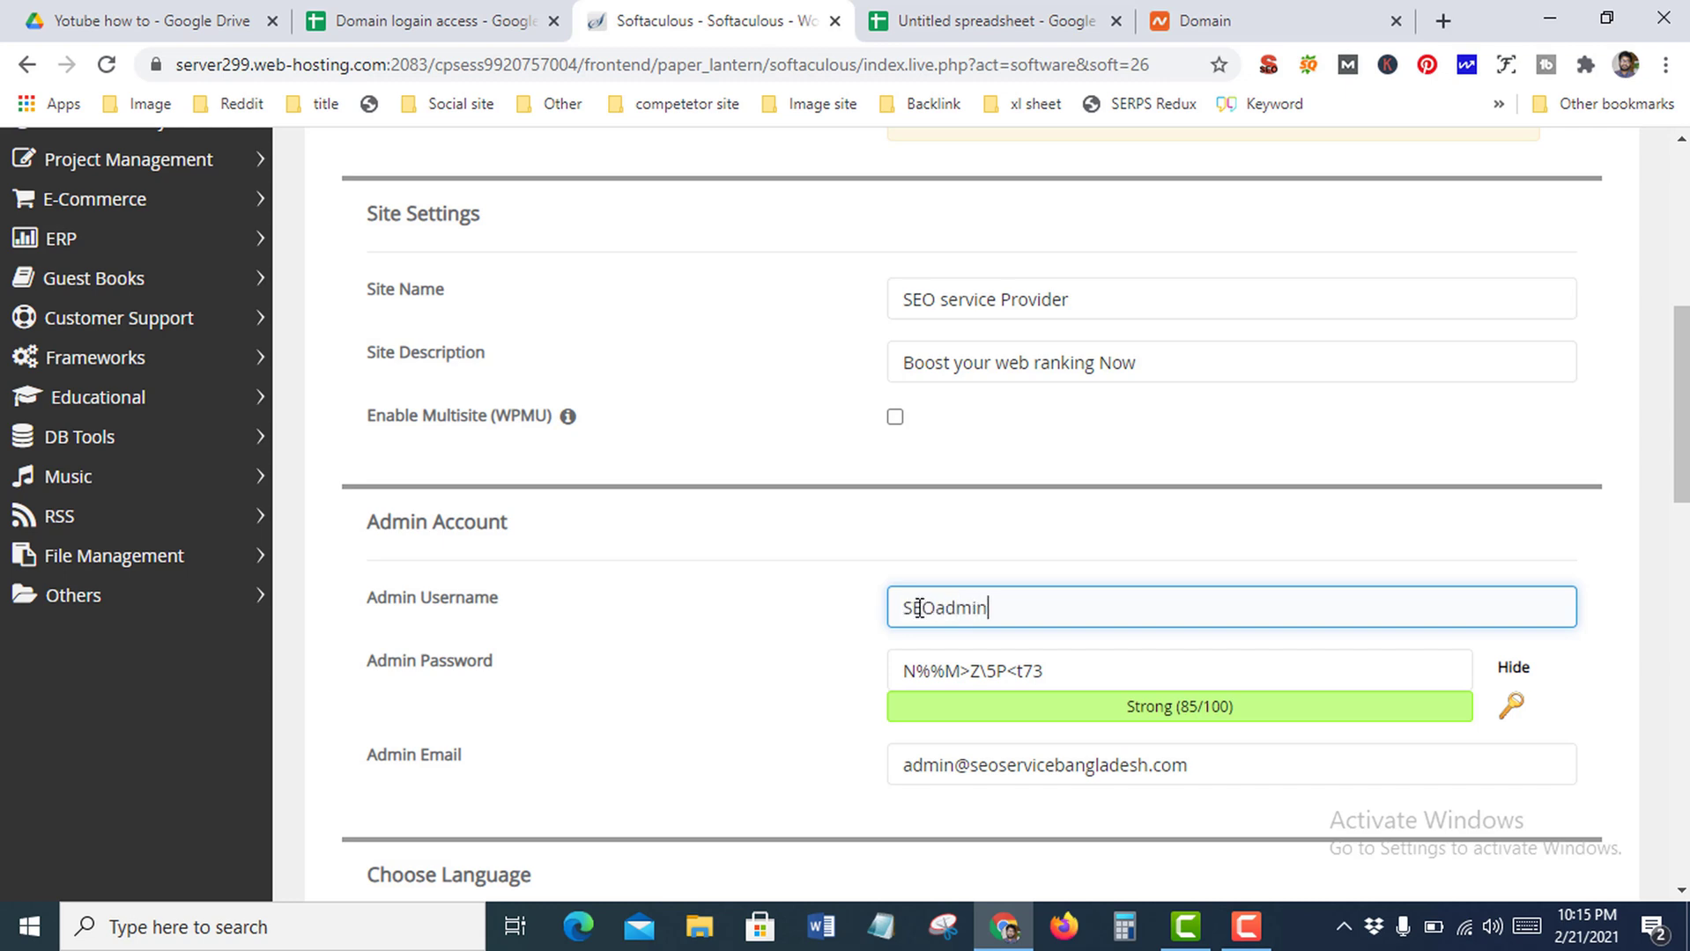
{"action": "double_click", "coordinate": [1077, 662]}
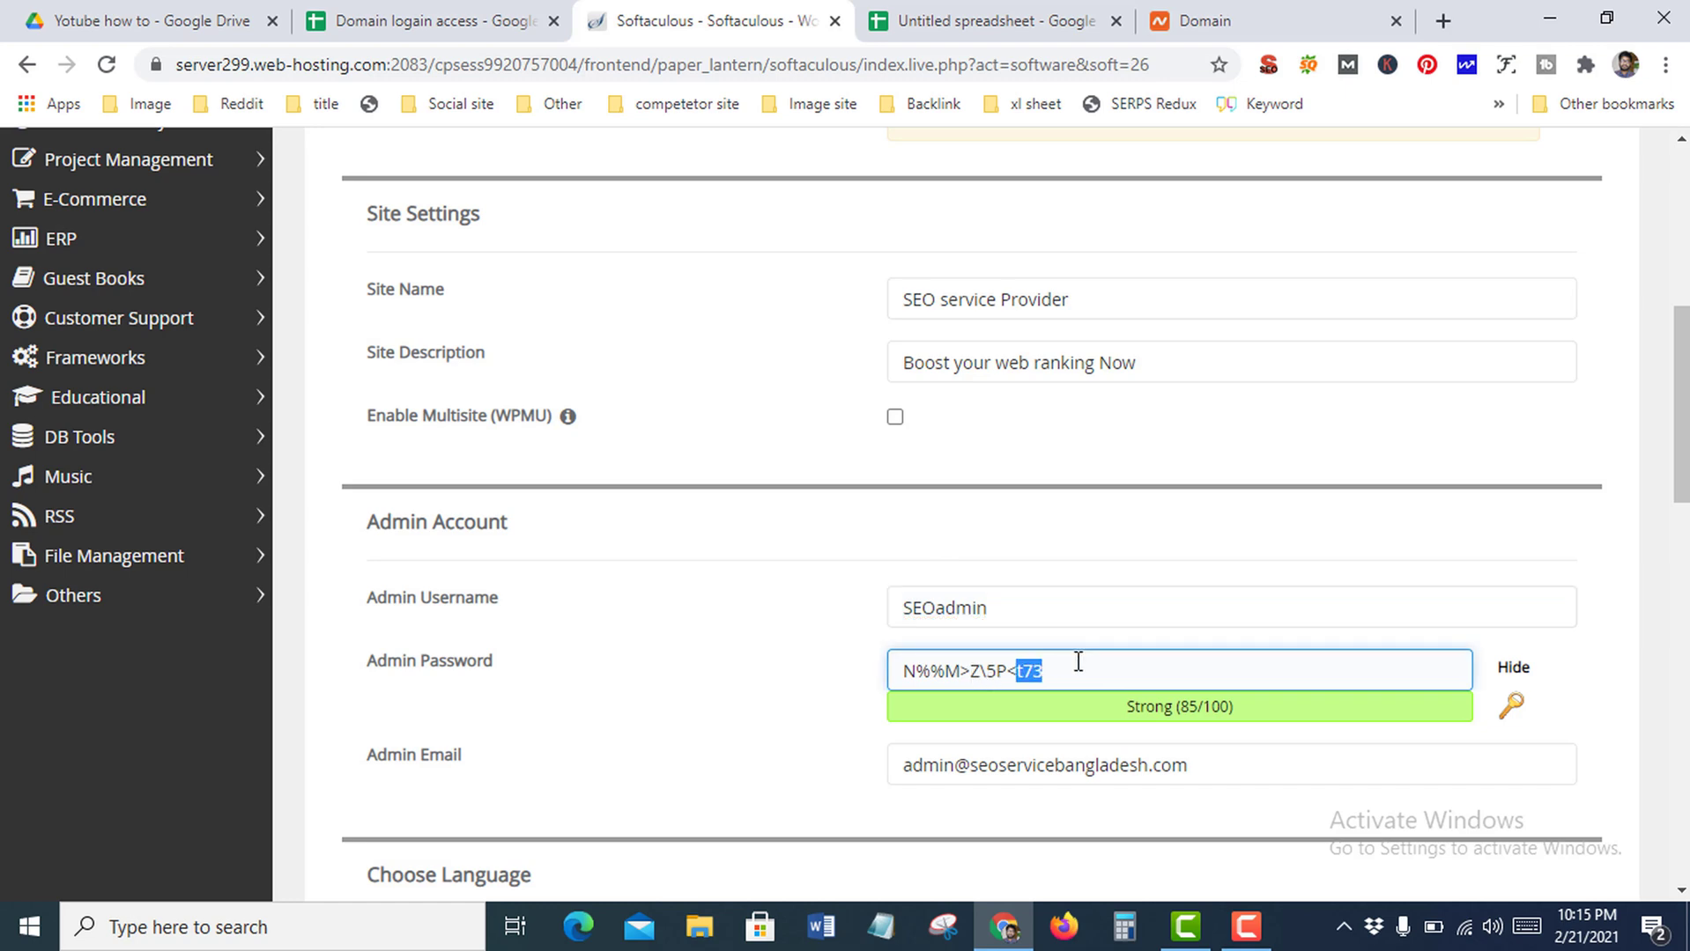
{"action": "triple_click", "coordinate": [995, 670]}
{"action": "right_click", "coordinate": [985, 663]}
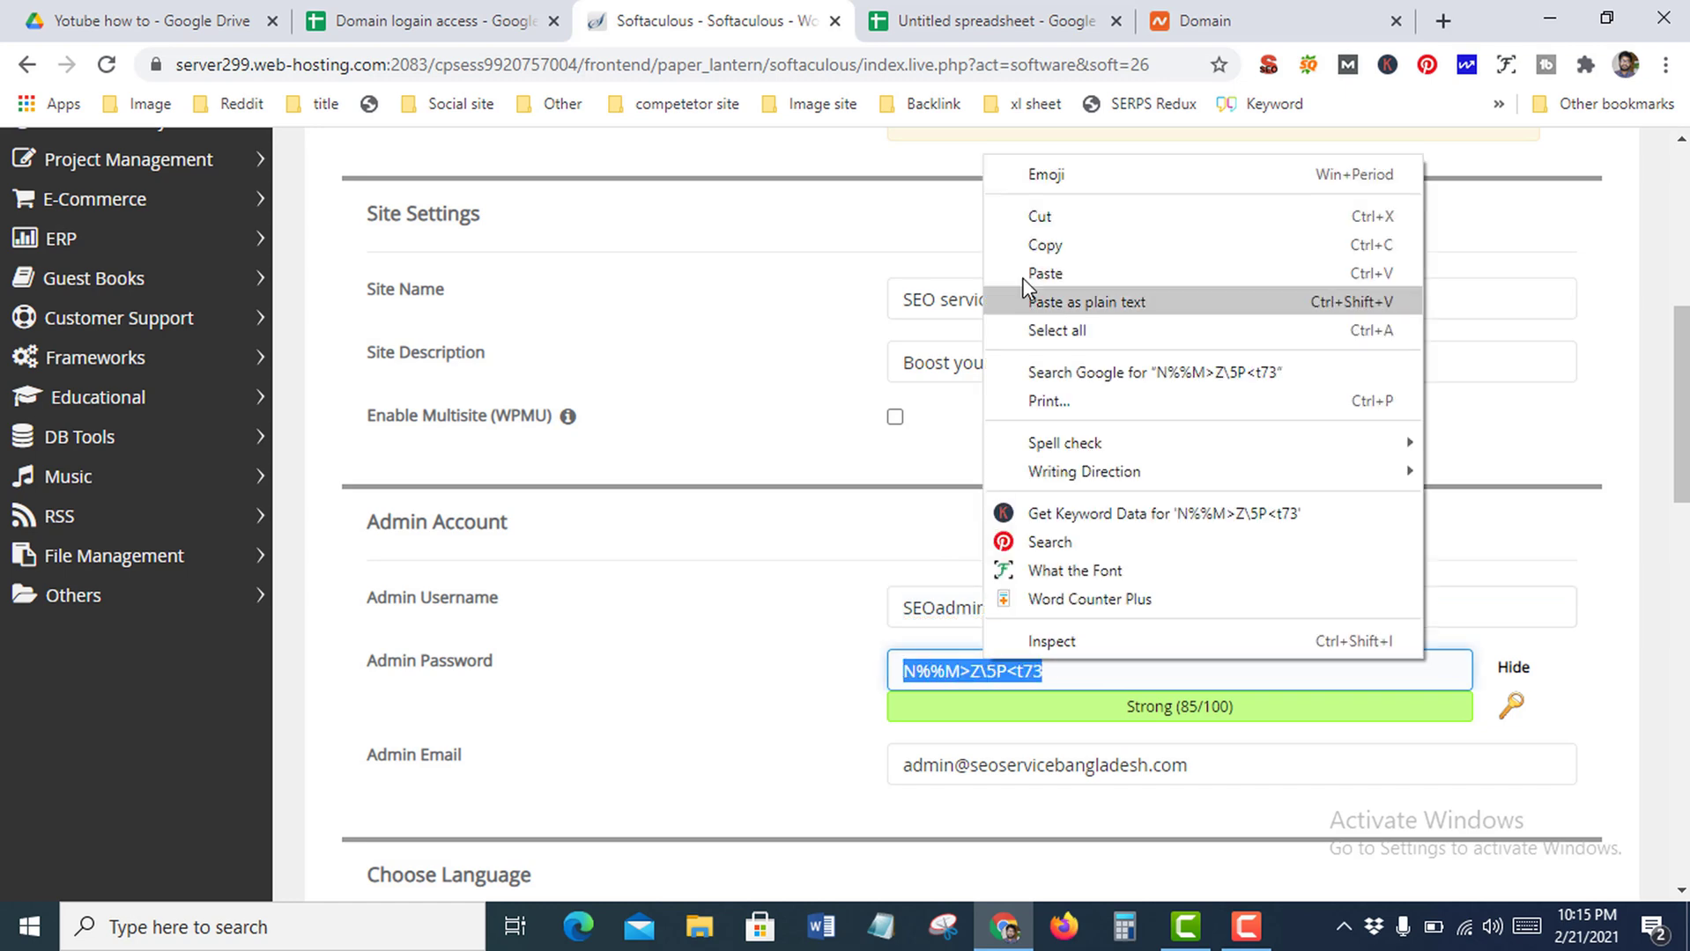
{"action": "left_click", "coordinate": [1045, 246]}
Paste the admin password into a Notepad note and minimize it
{"action": "left_click", "coordinate": [1461, 574]}
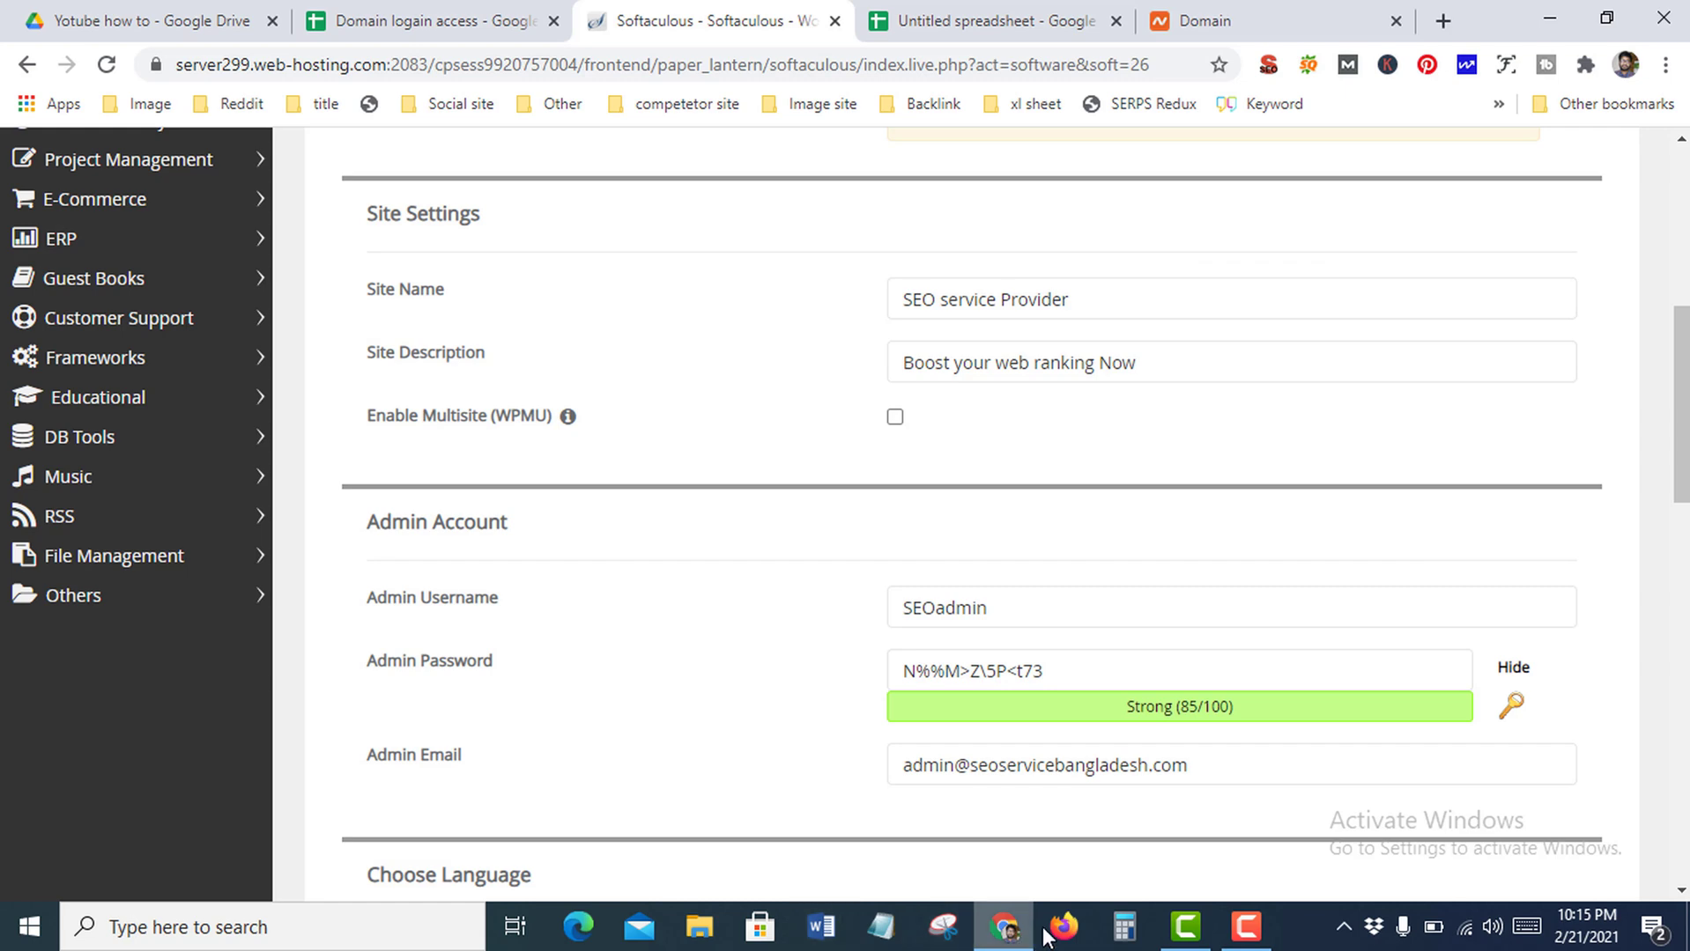
{"action": "left_click", "coordinate": [879, 927]}
{"action": "key", "text": "ctrl+v"}
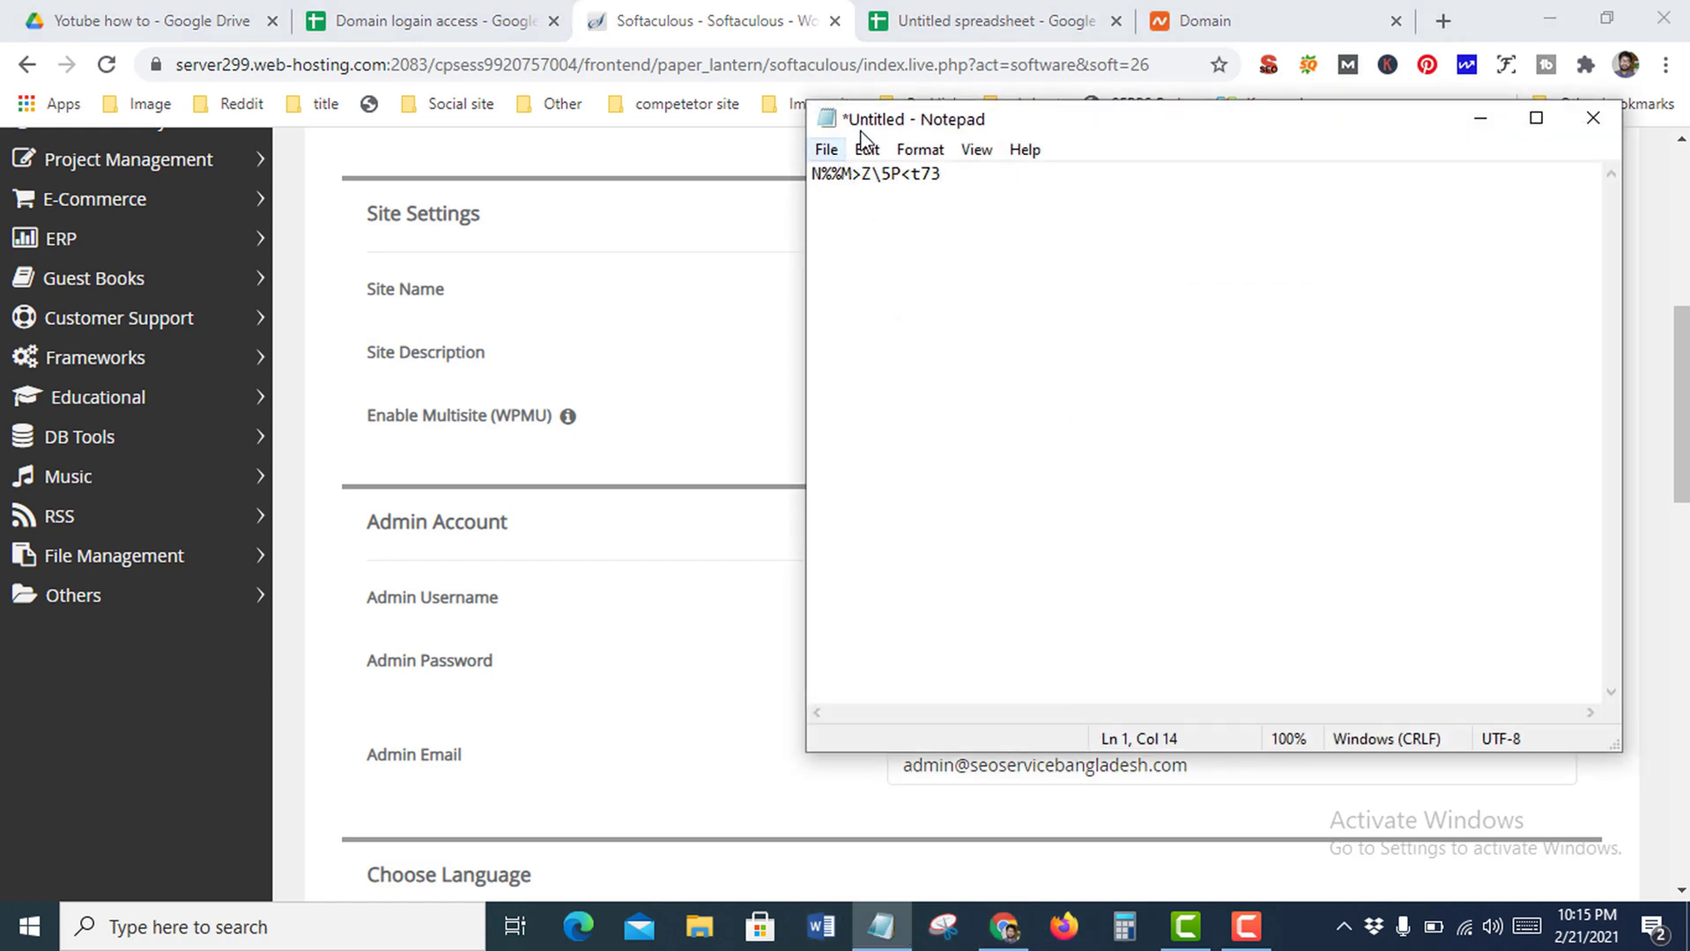
{"action": "left_click", "coordinate": [1481, 118]}
{"action": "scroll", "coordinate": [1048, 641], "scroll_direction": "down", "scroll_amount": 3}
Replace the default admin email with the user's own e-mail address
{"action": "scroll", "coordinate": [1054, 640], "scroll_direction": "down", "scroll_amount": 1}
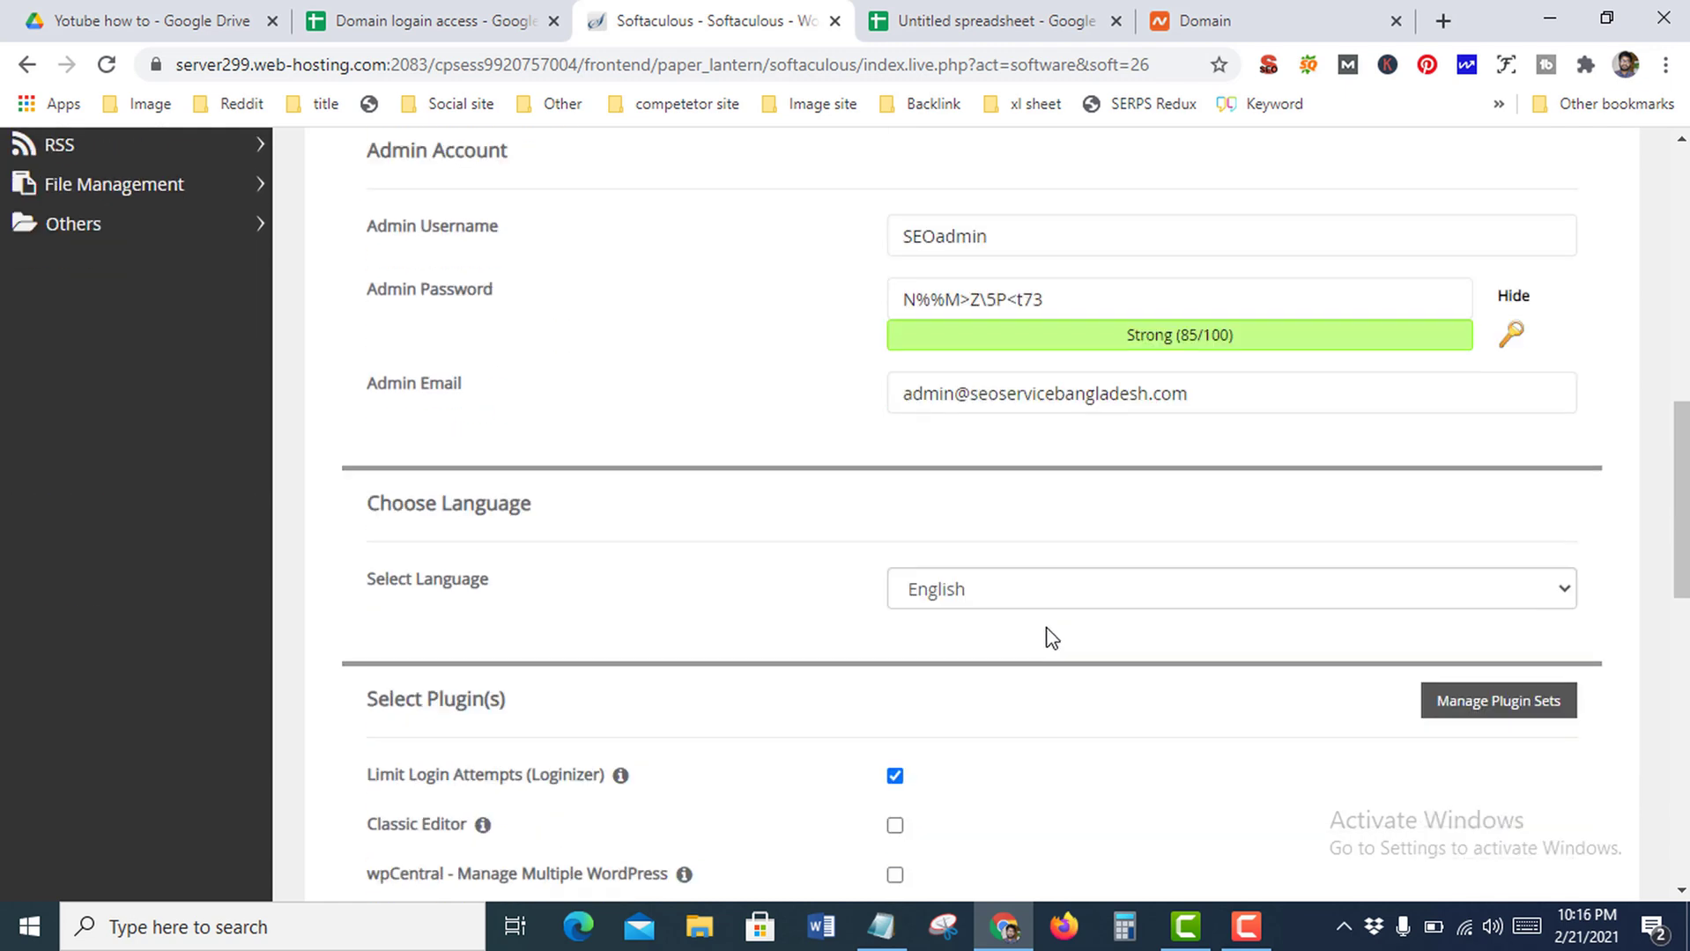
{"action": "left_click", "coordinate": [440, 395]}
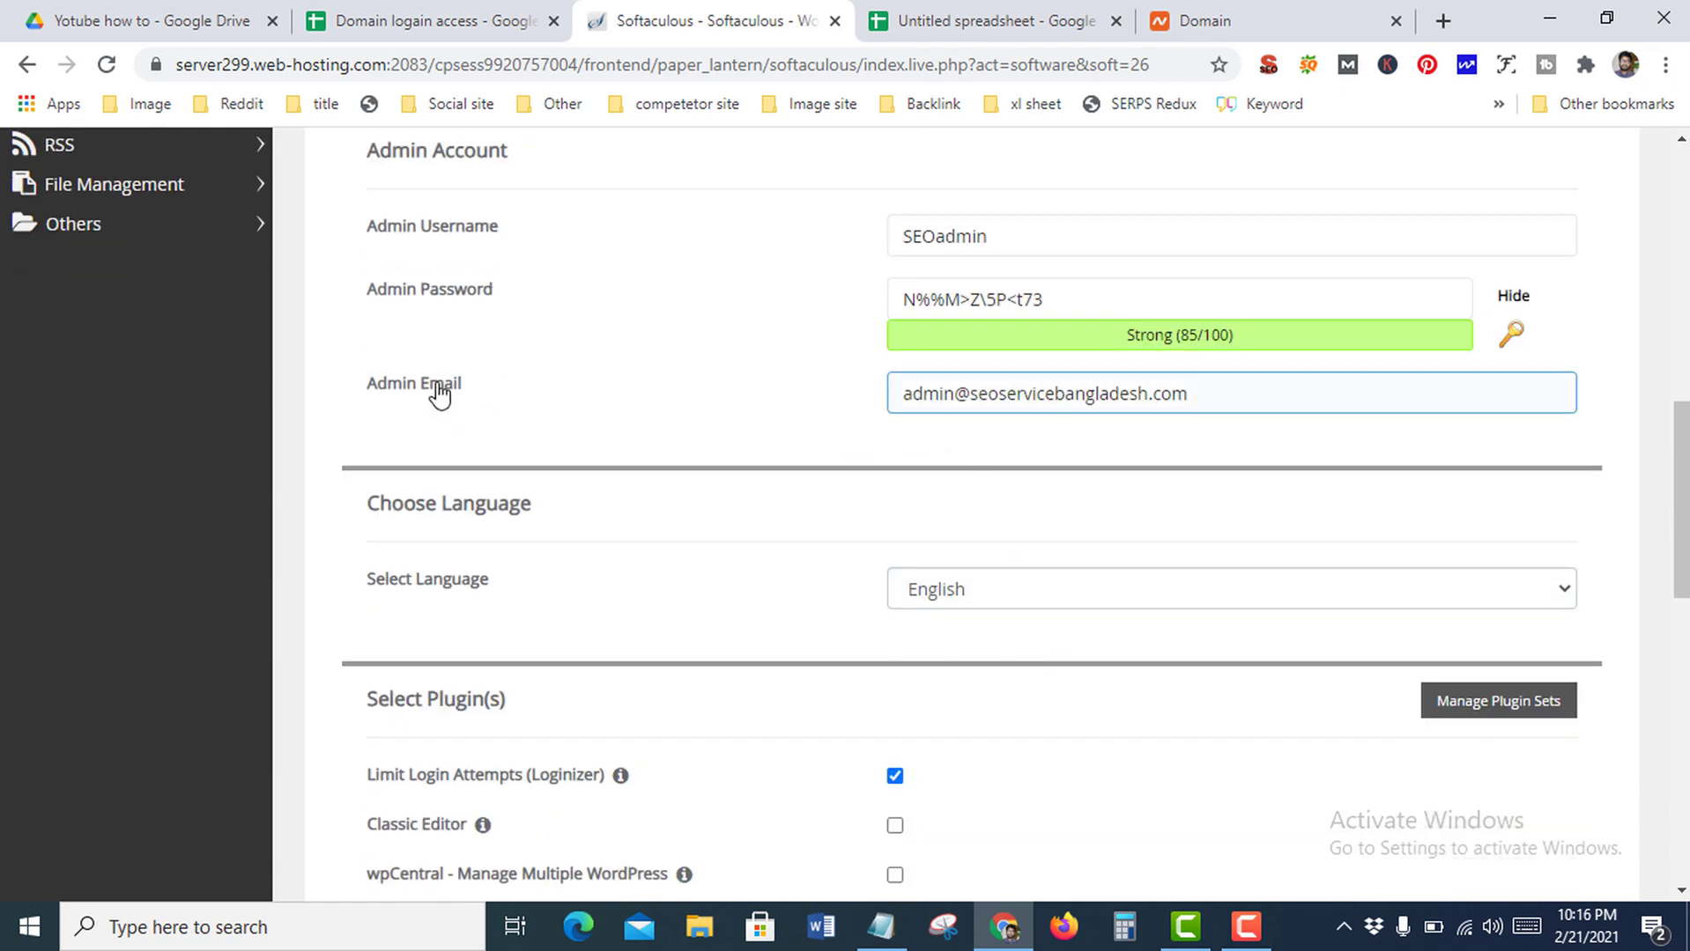
{"action": "triple_click", "coordinate": [1040, 398]}
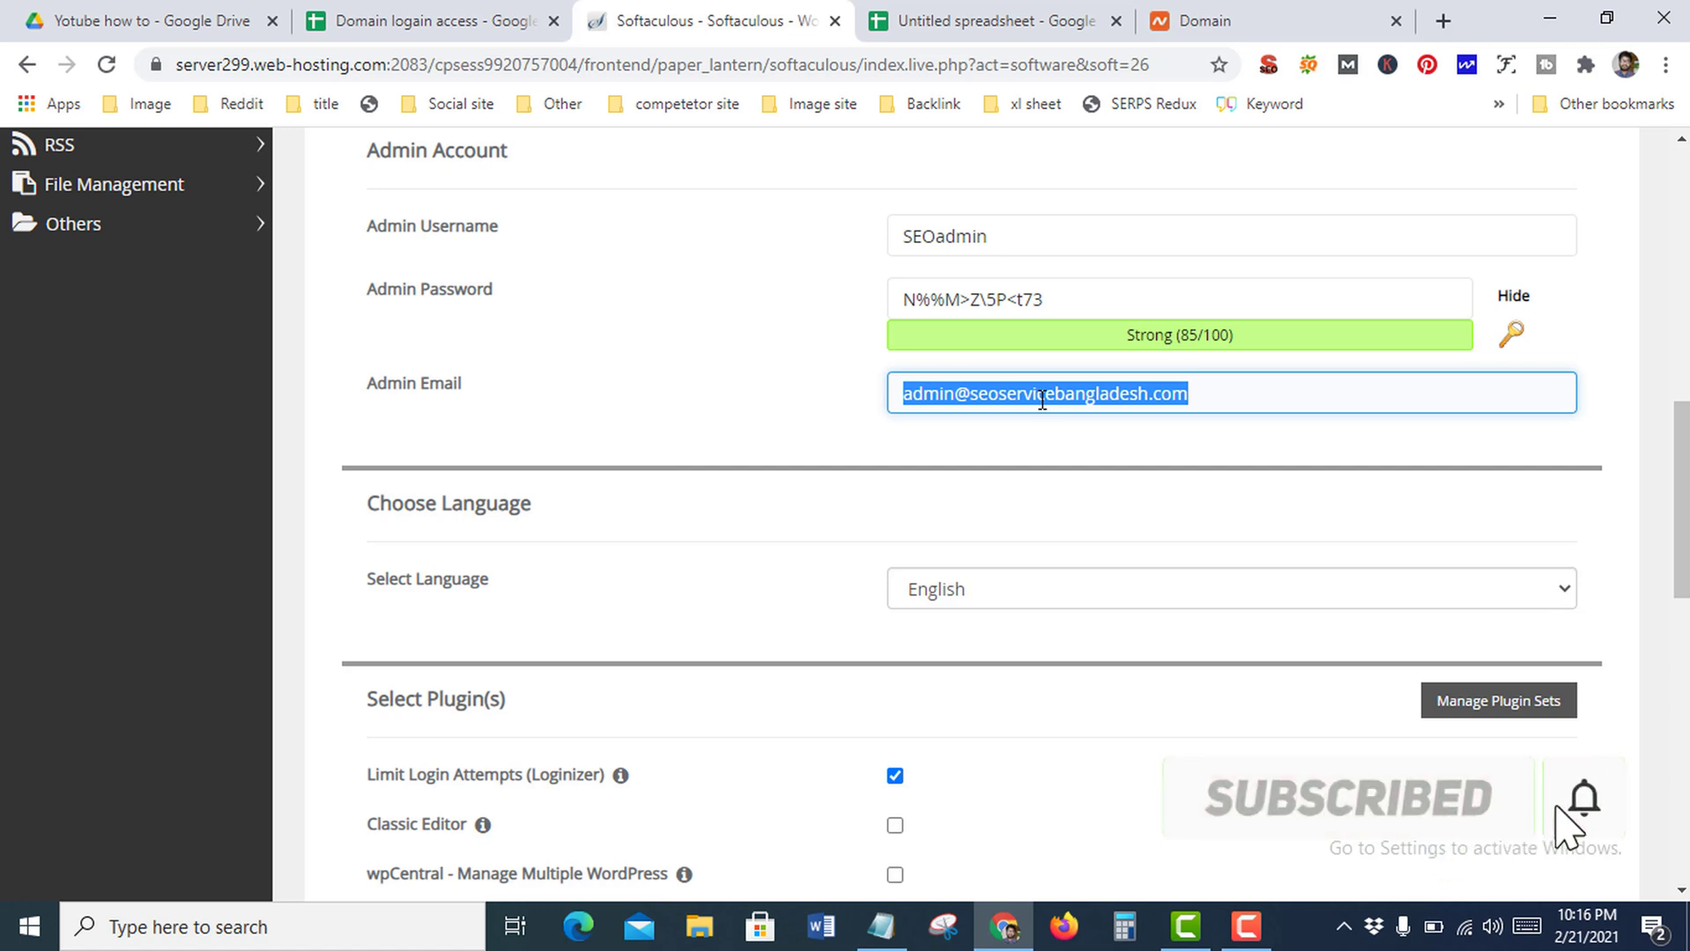
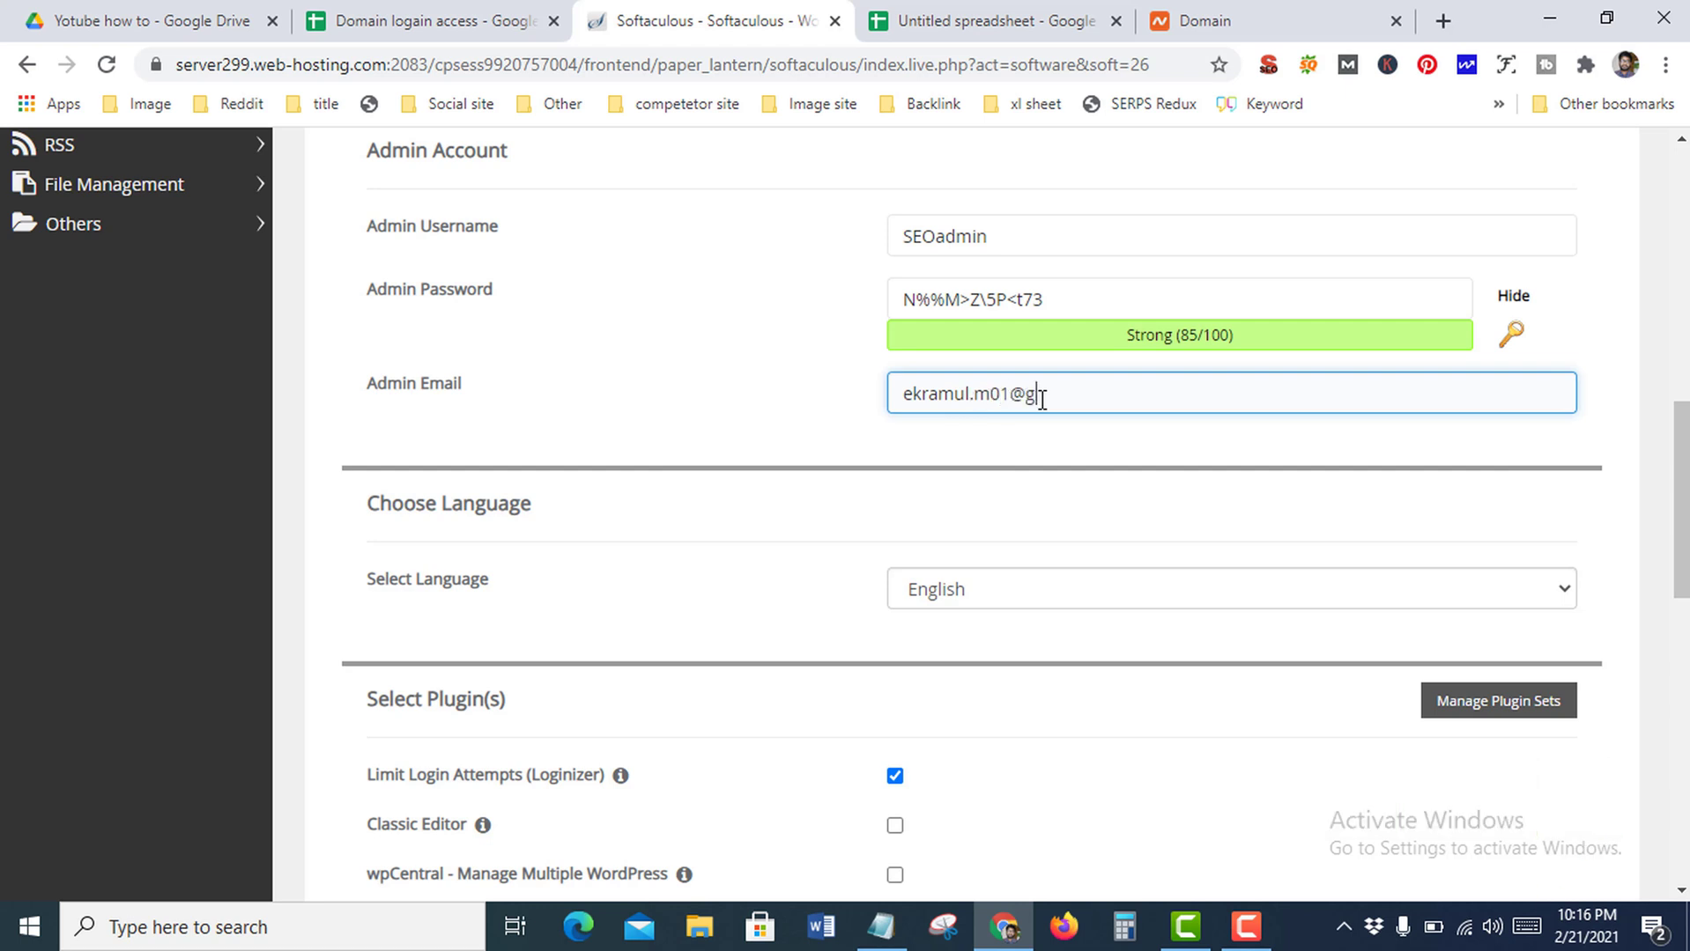
{"action": "scroll", "coordinate": [983, 463], "scroll_direction": "down", "scroll_amount": 3}
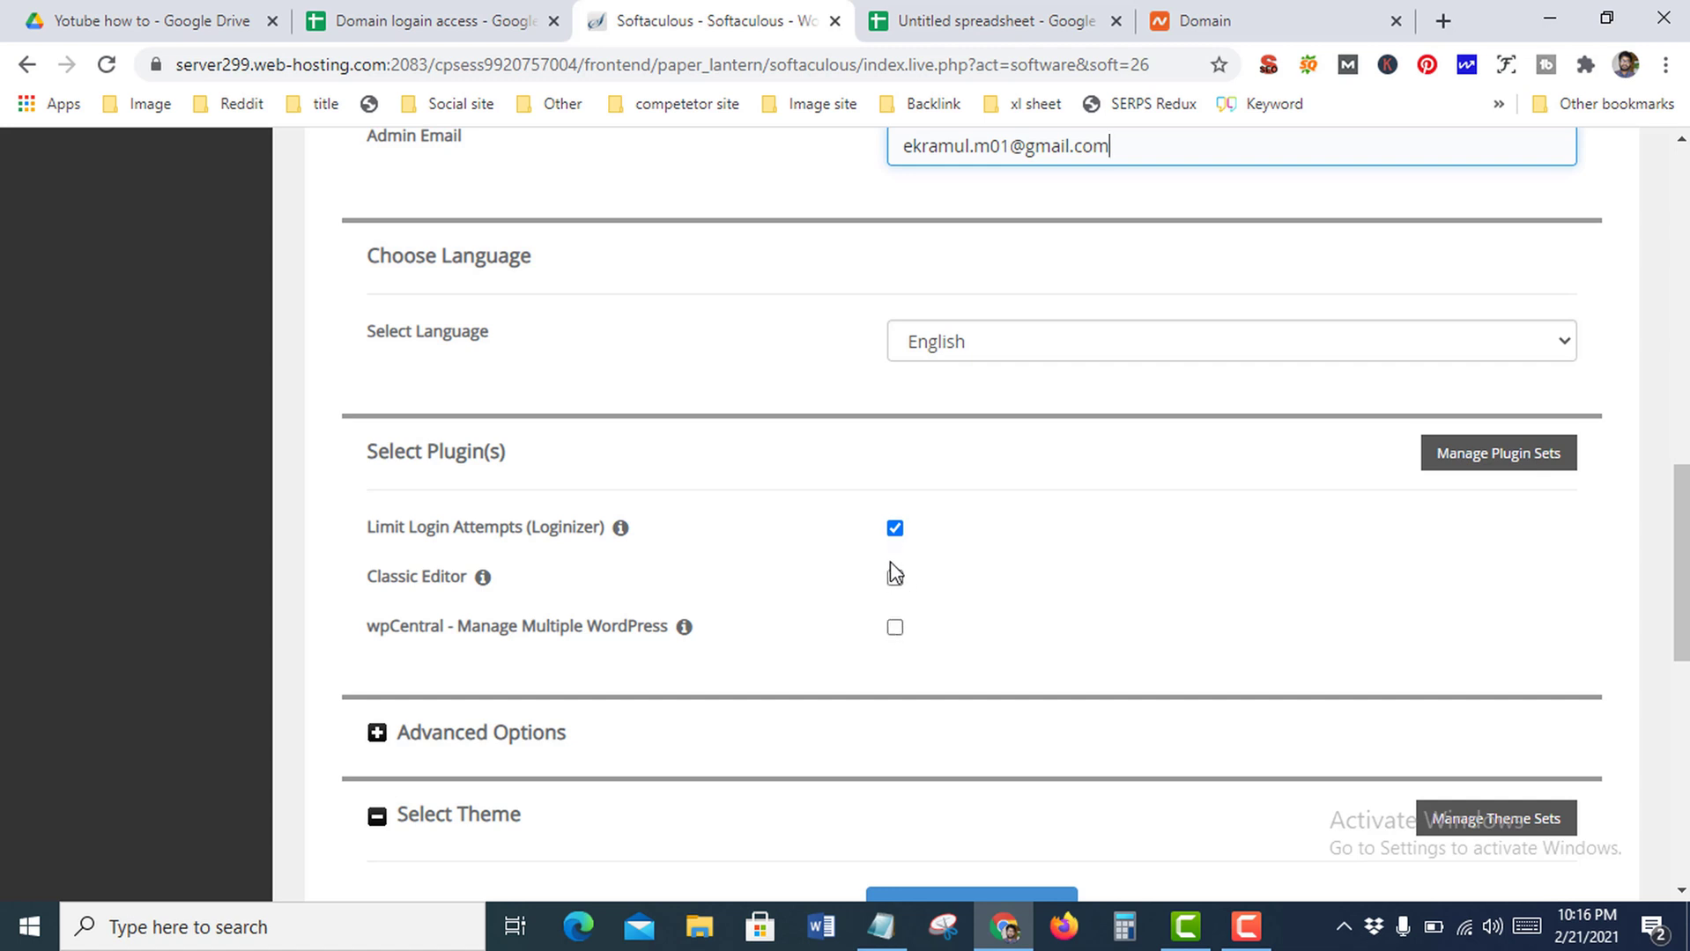
Expand and collapse Advanced Options, keeping Loginizer enabled and the default theme
{"action": "left_click", "coordinate": [896, 530]}
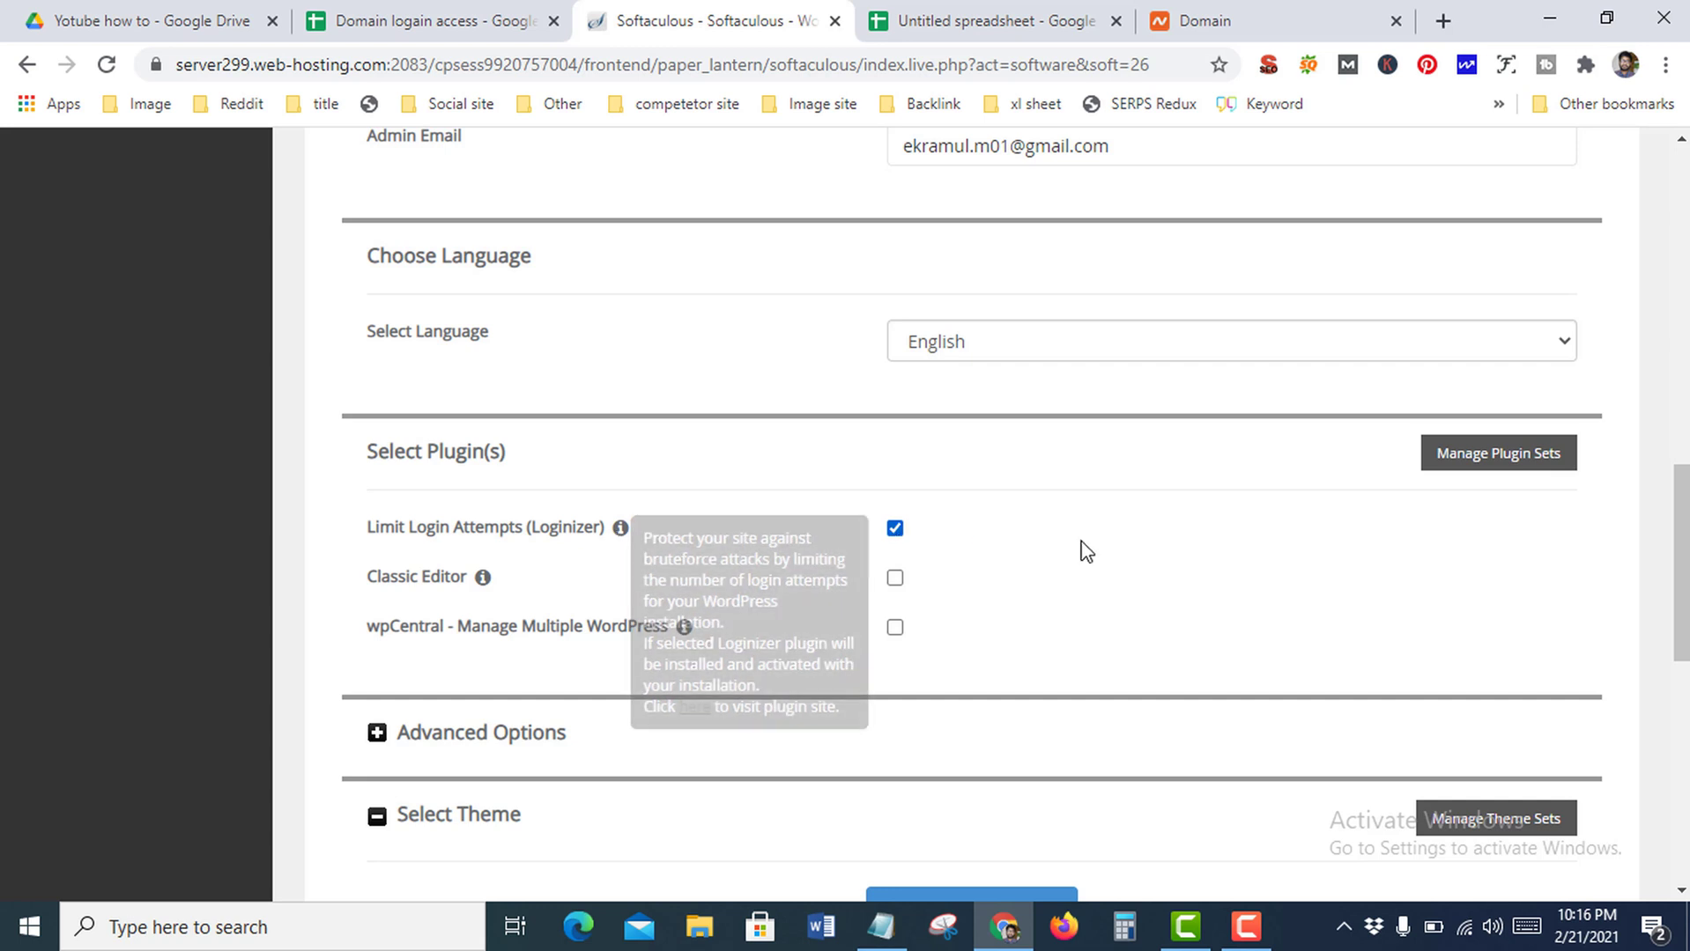
{"action": "scroll", "coordinate": [1083, 541], "scroll_direction": "down", "scroll_amount": 1}
{"action": "left_click", "coordinate": [511, 617]}
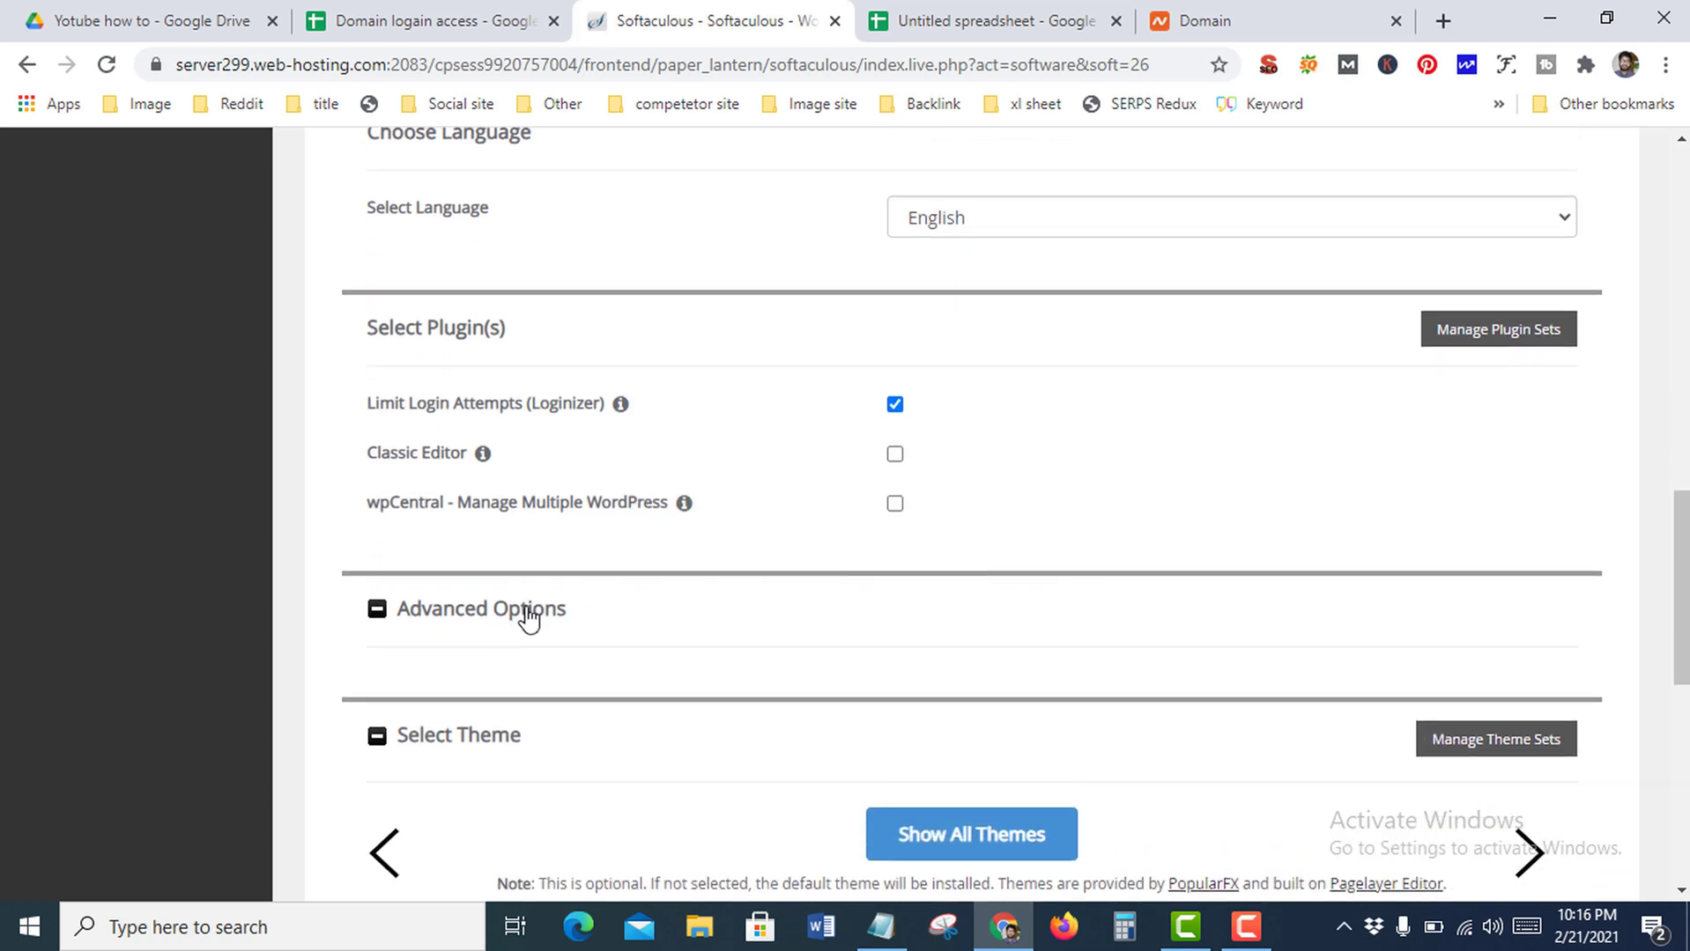
{"action": "scroll", "coordinate": [645, 577], "scroll_direction": "down", "scroll_amount": 1}
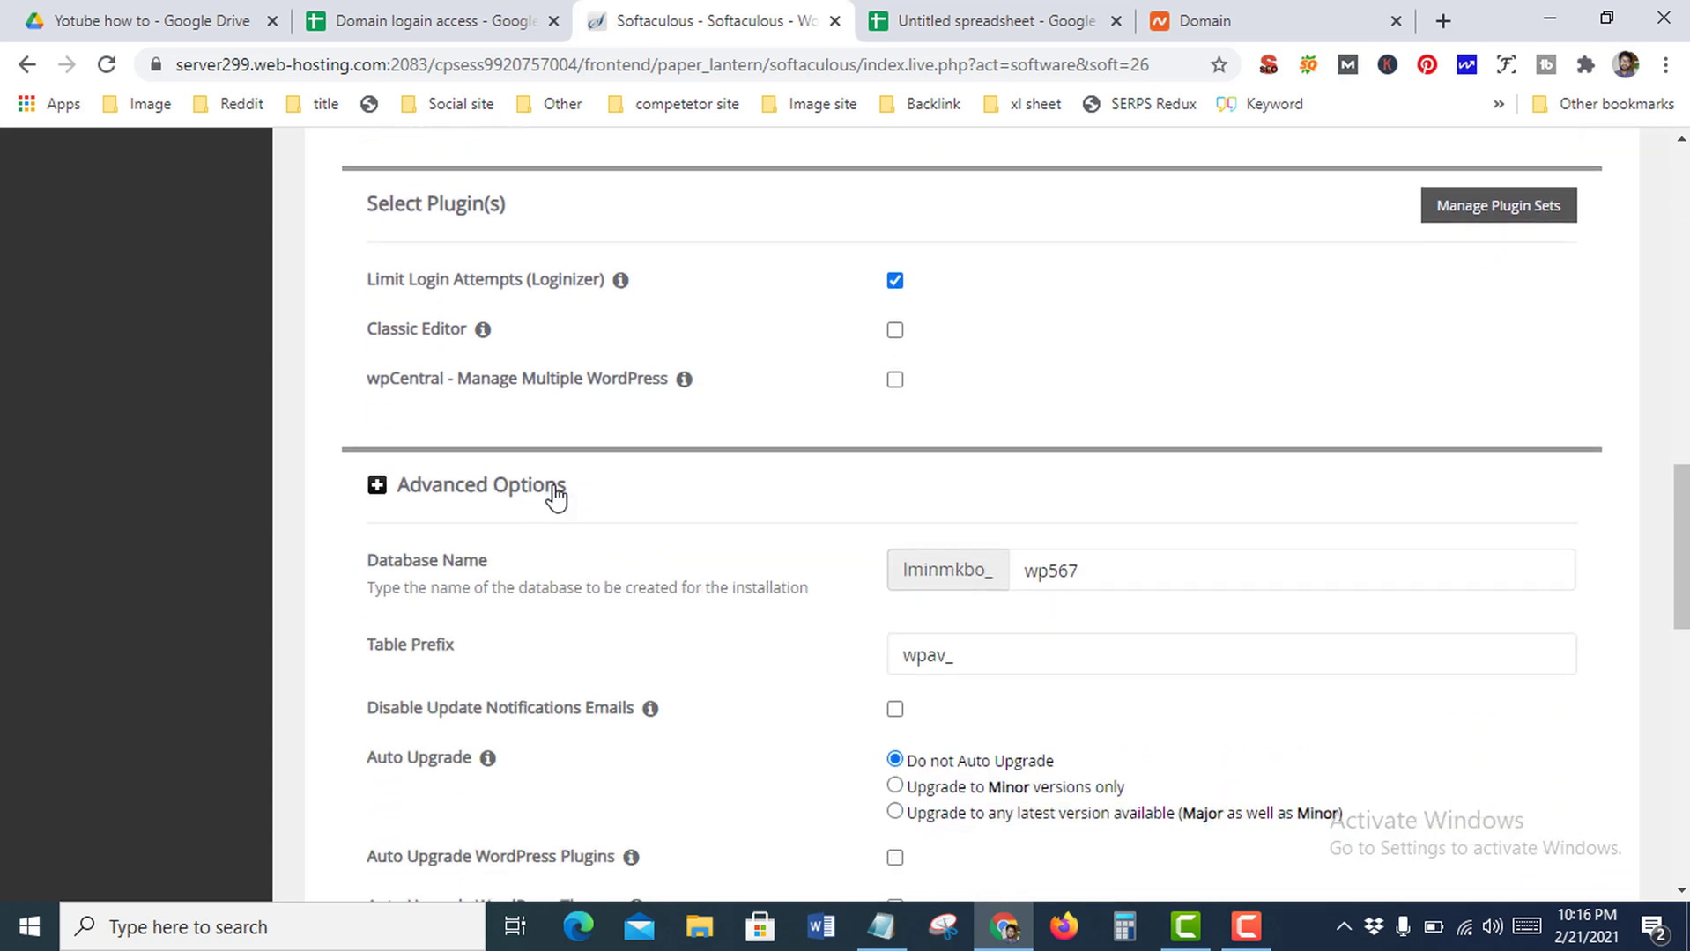
{"action": "left_click", "coordinate": [555, 492]}
{"action": "scroll", "coordinate": [712, 507], "scroll_direction": "down", "scroll_amount": 1}
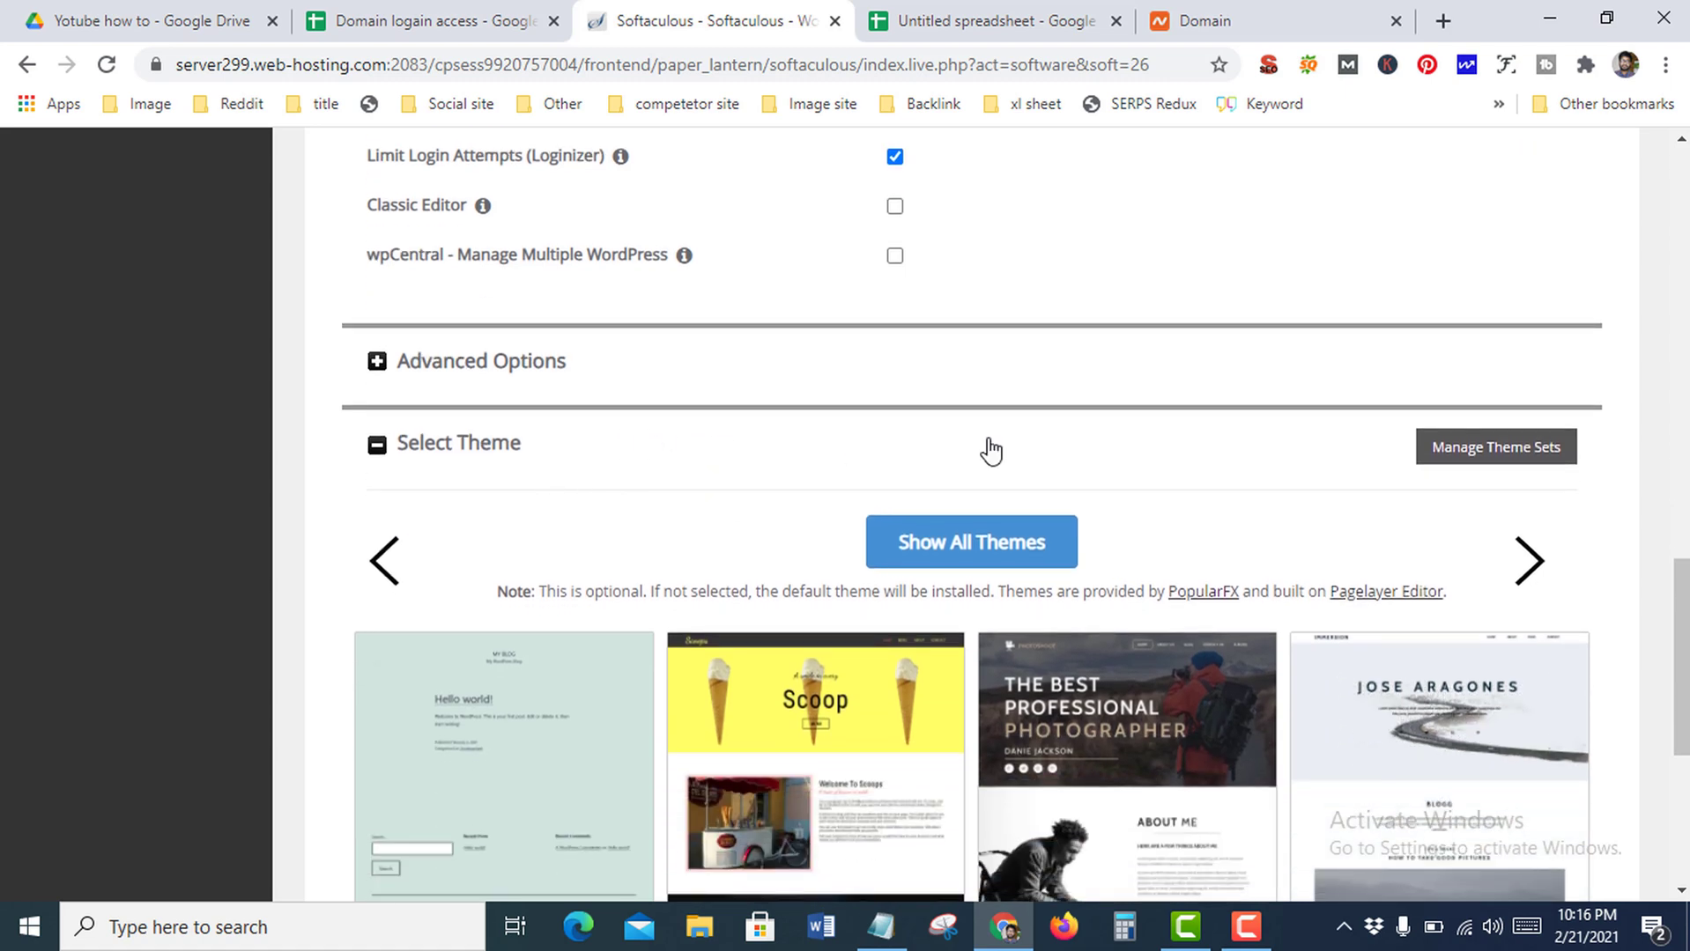
{"action": "scroll", "coordinate": [1331, 592], "scroll_direction": "down", "scroll_amount": 2}
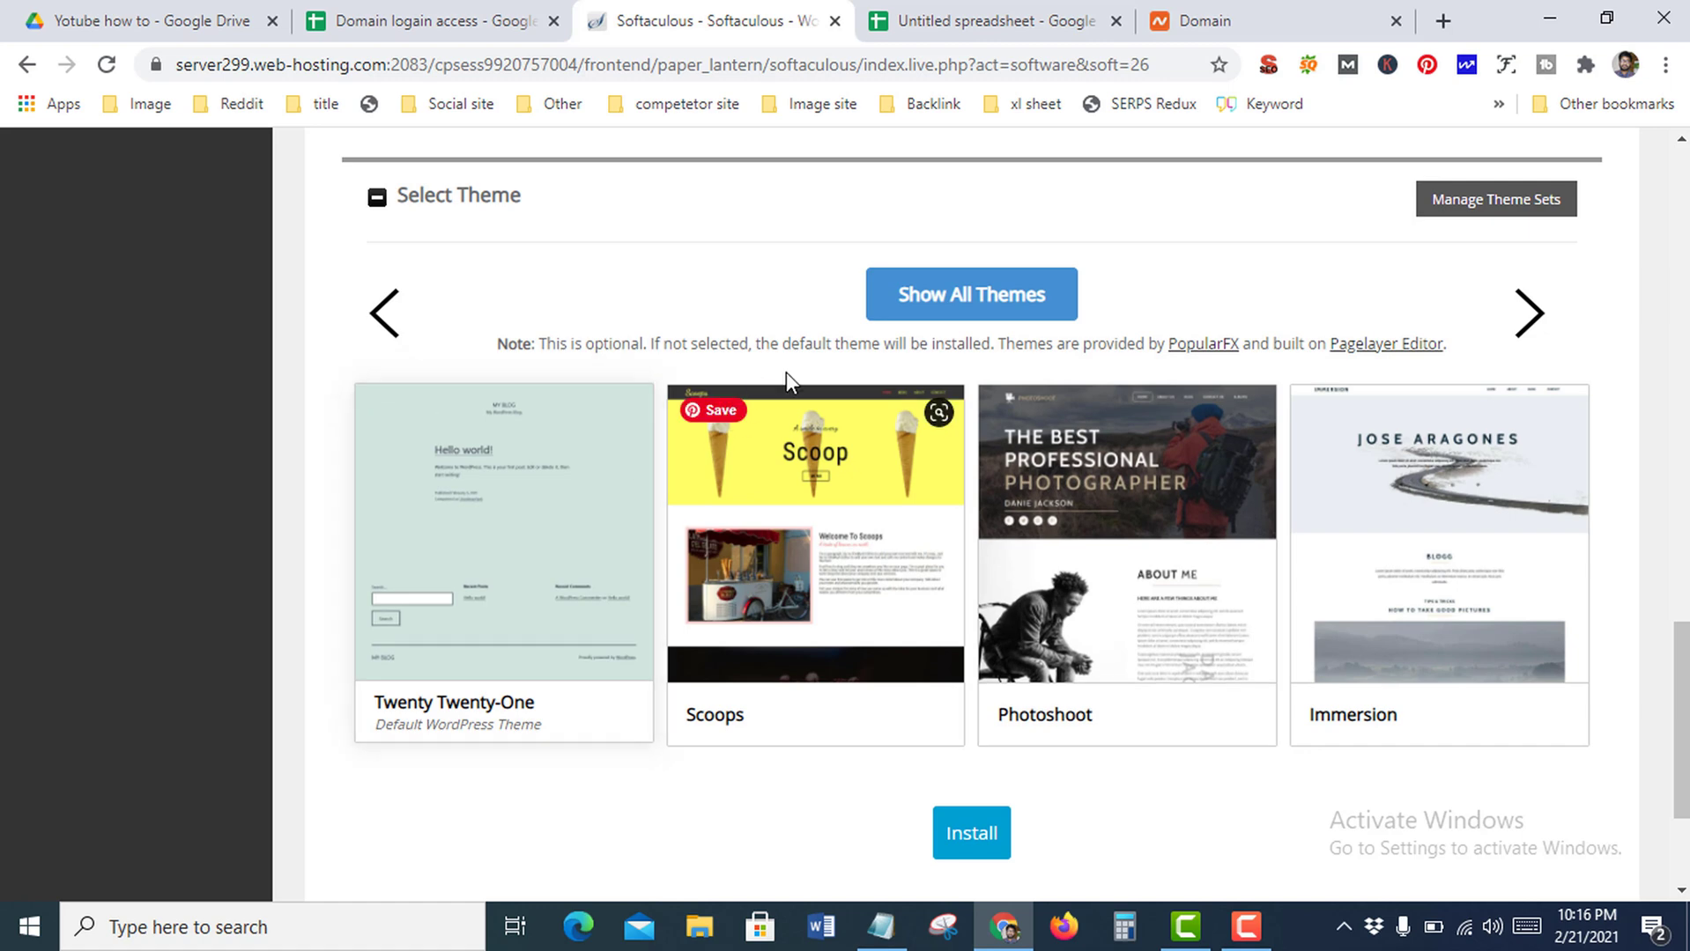
{"action": "scroll", "coordinate": [881, 396], "scroll_direction": "down", "scroll_amount": 1}
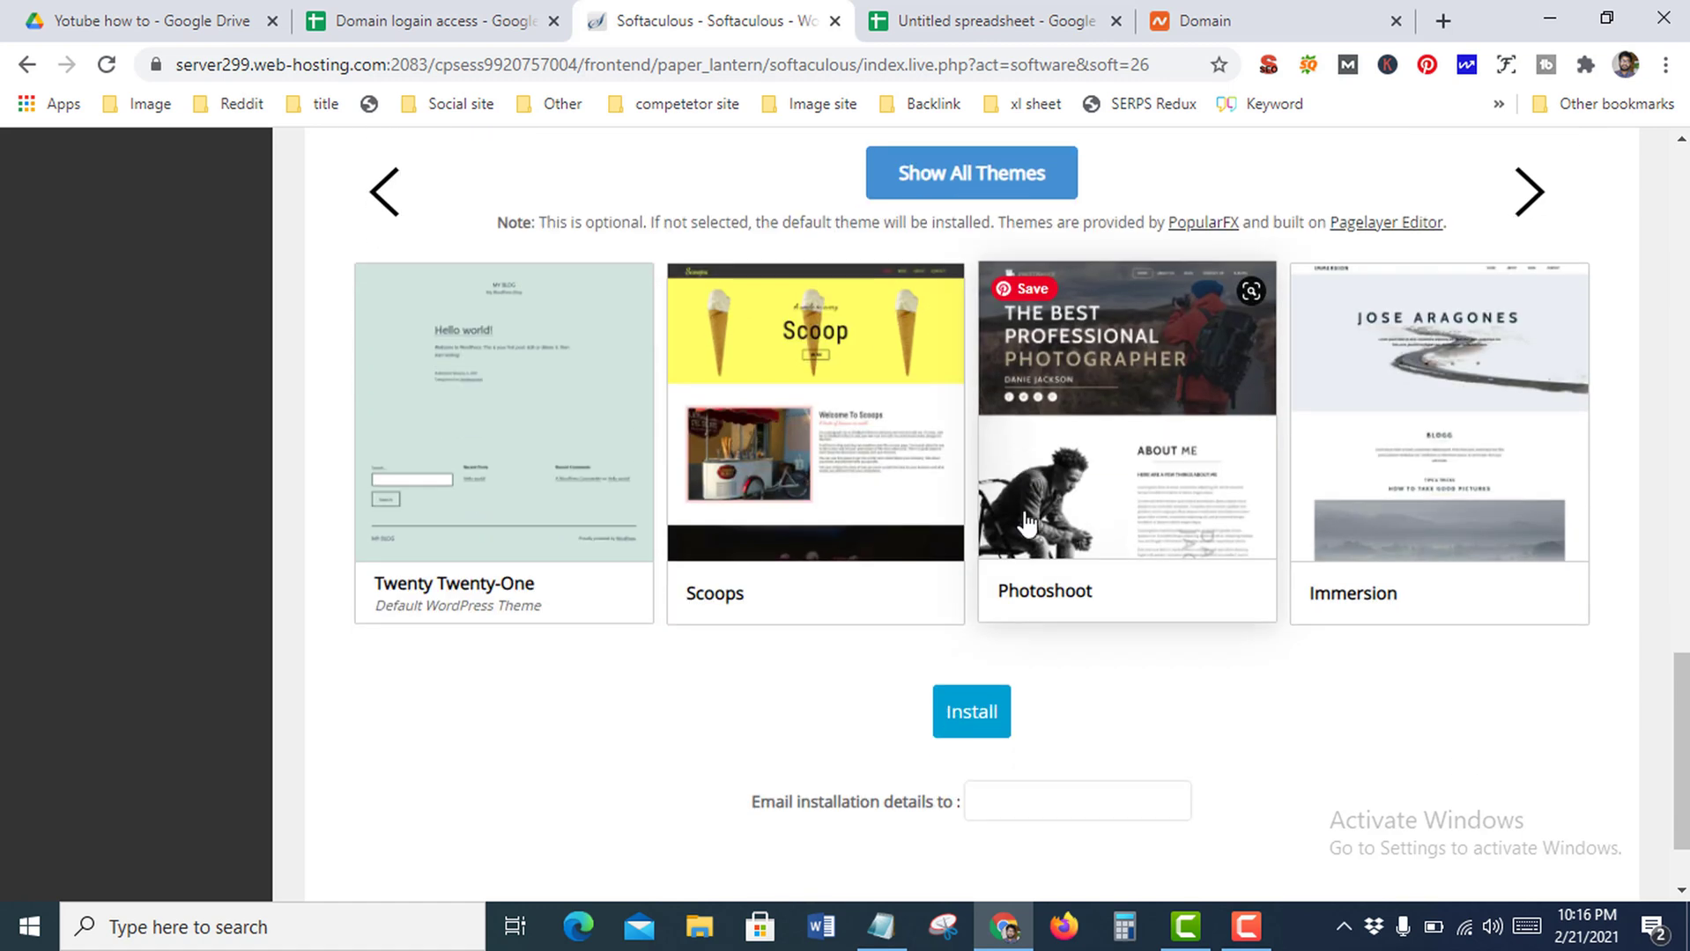
Enter the user's own e-mail for installation details and start the WordPress install
{"action": "left_click", "coordinate": [1031, 795]}
{"action": "key", "text": "ctrl+a"}
{"action": "key", "text": "BackSpace"}
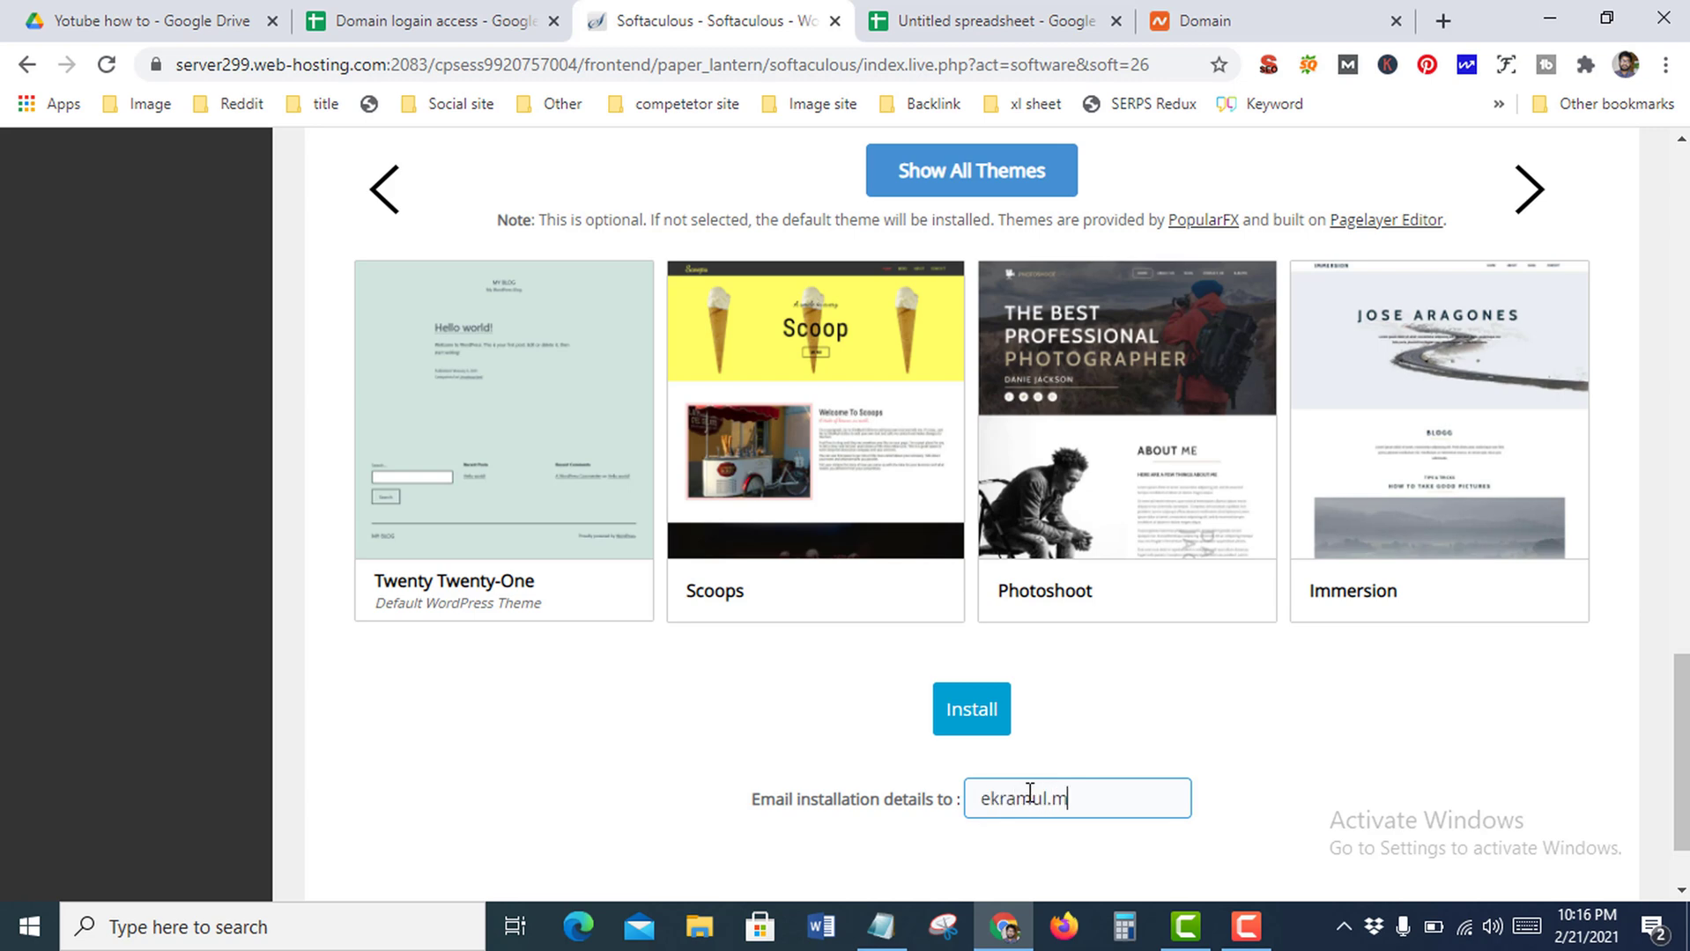
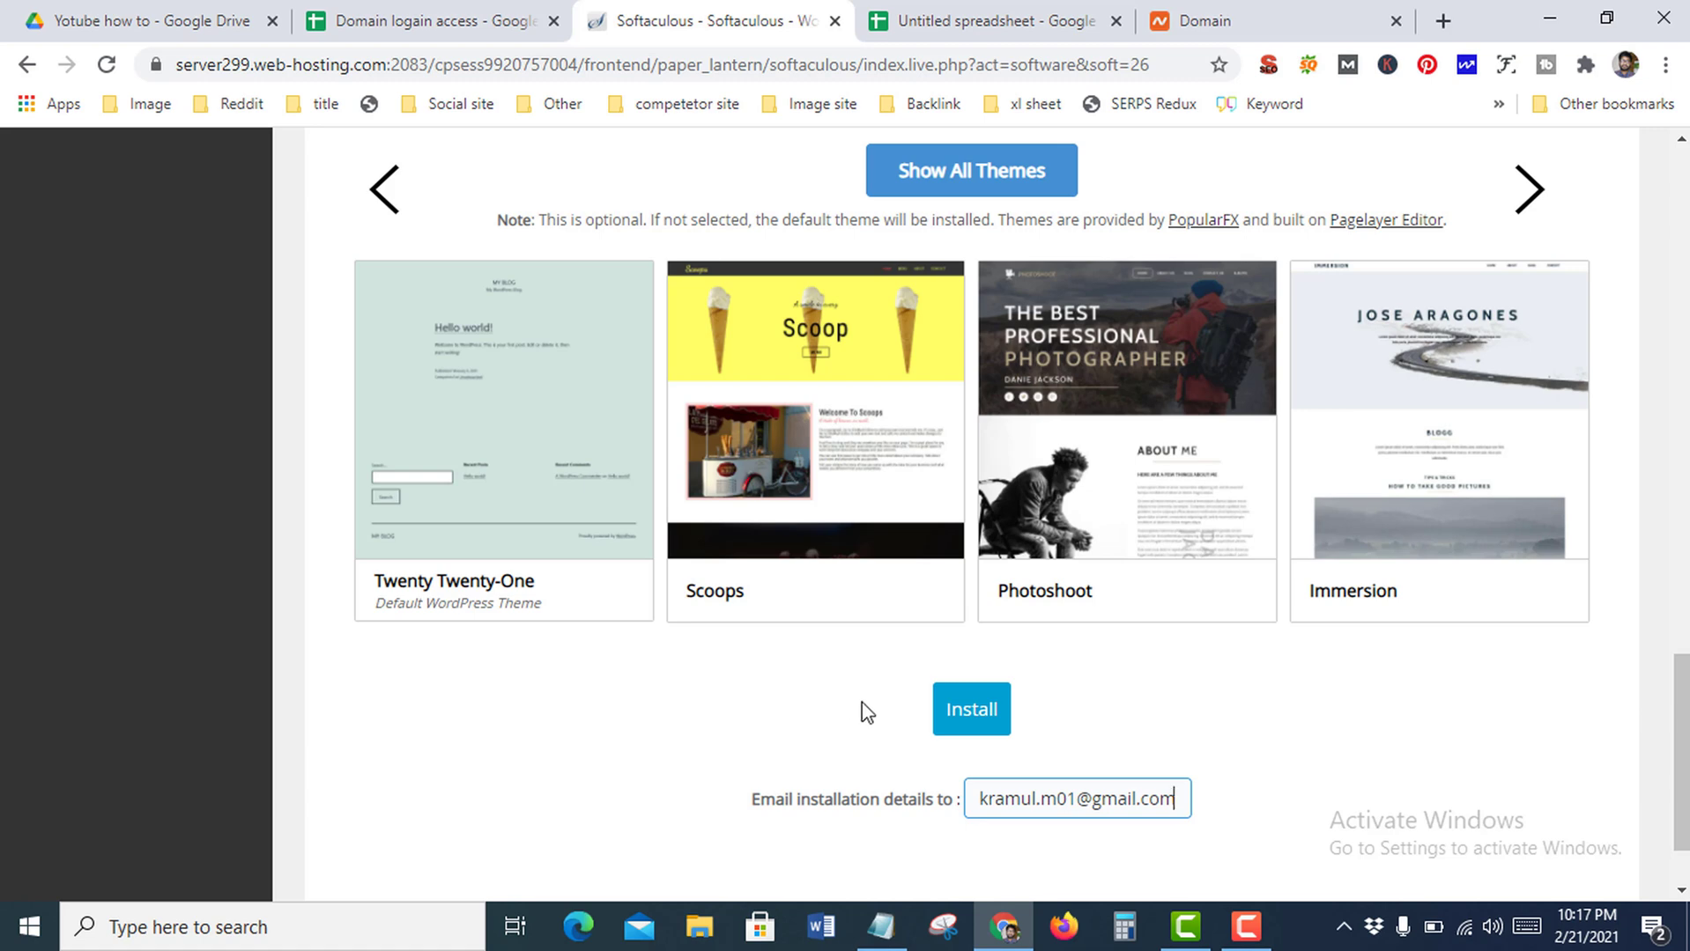
{"action": "left_click", "coordinate": [787, 711]}
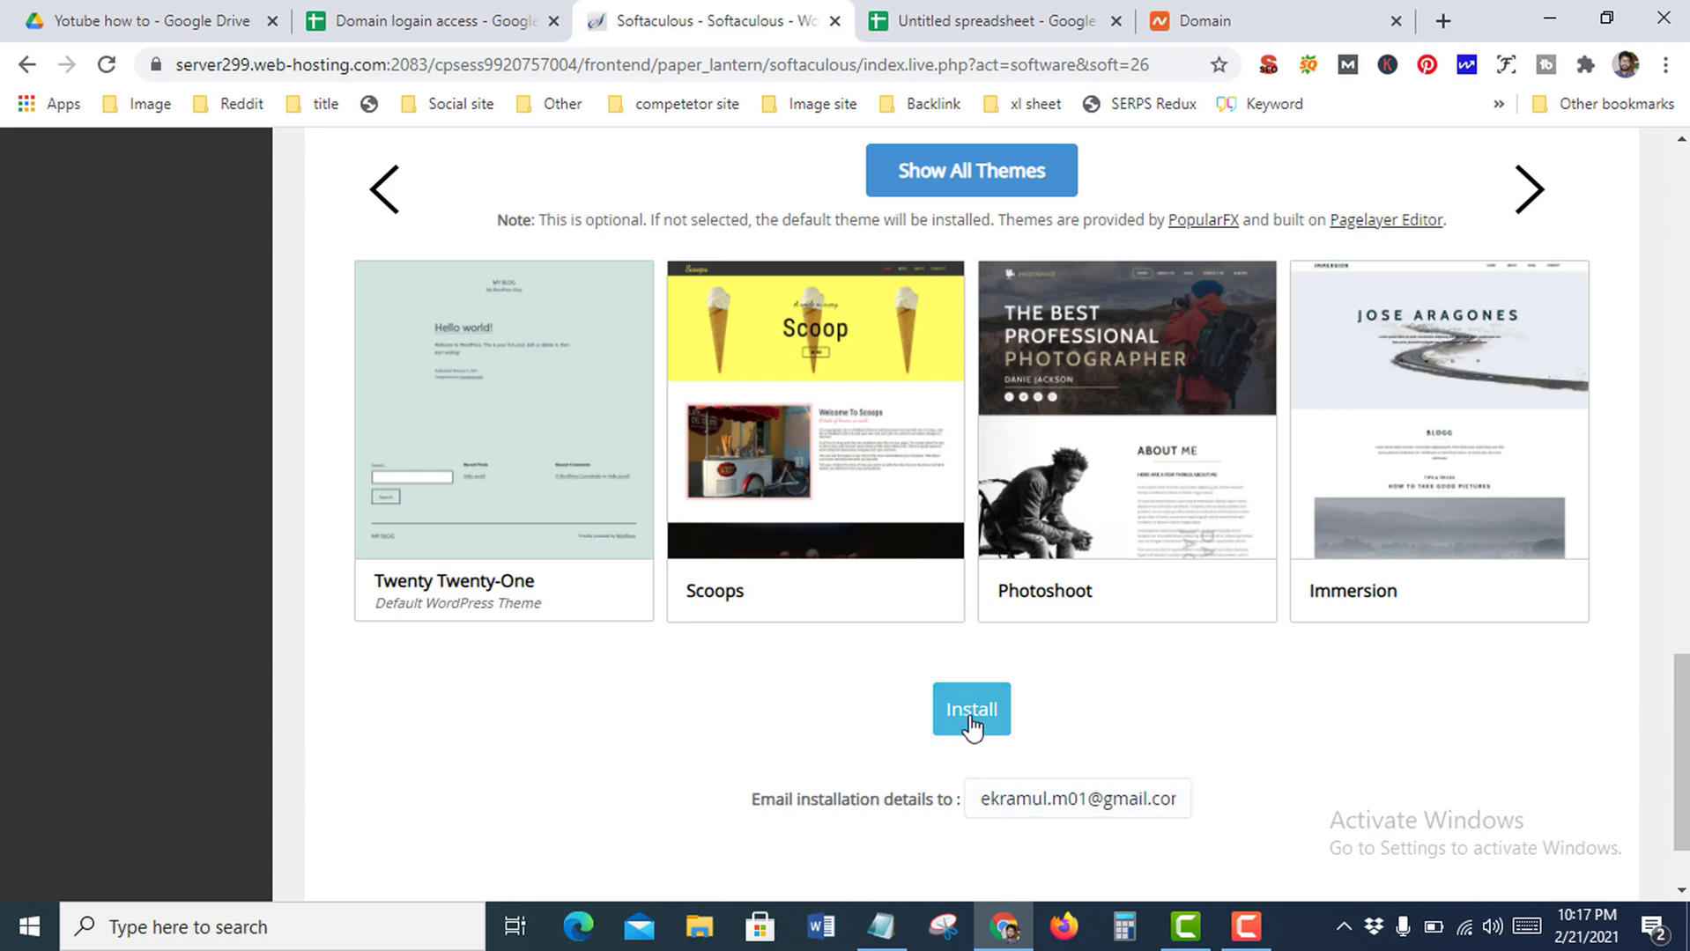
{"action": "left_click", "coordinate": [970, 721]}
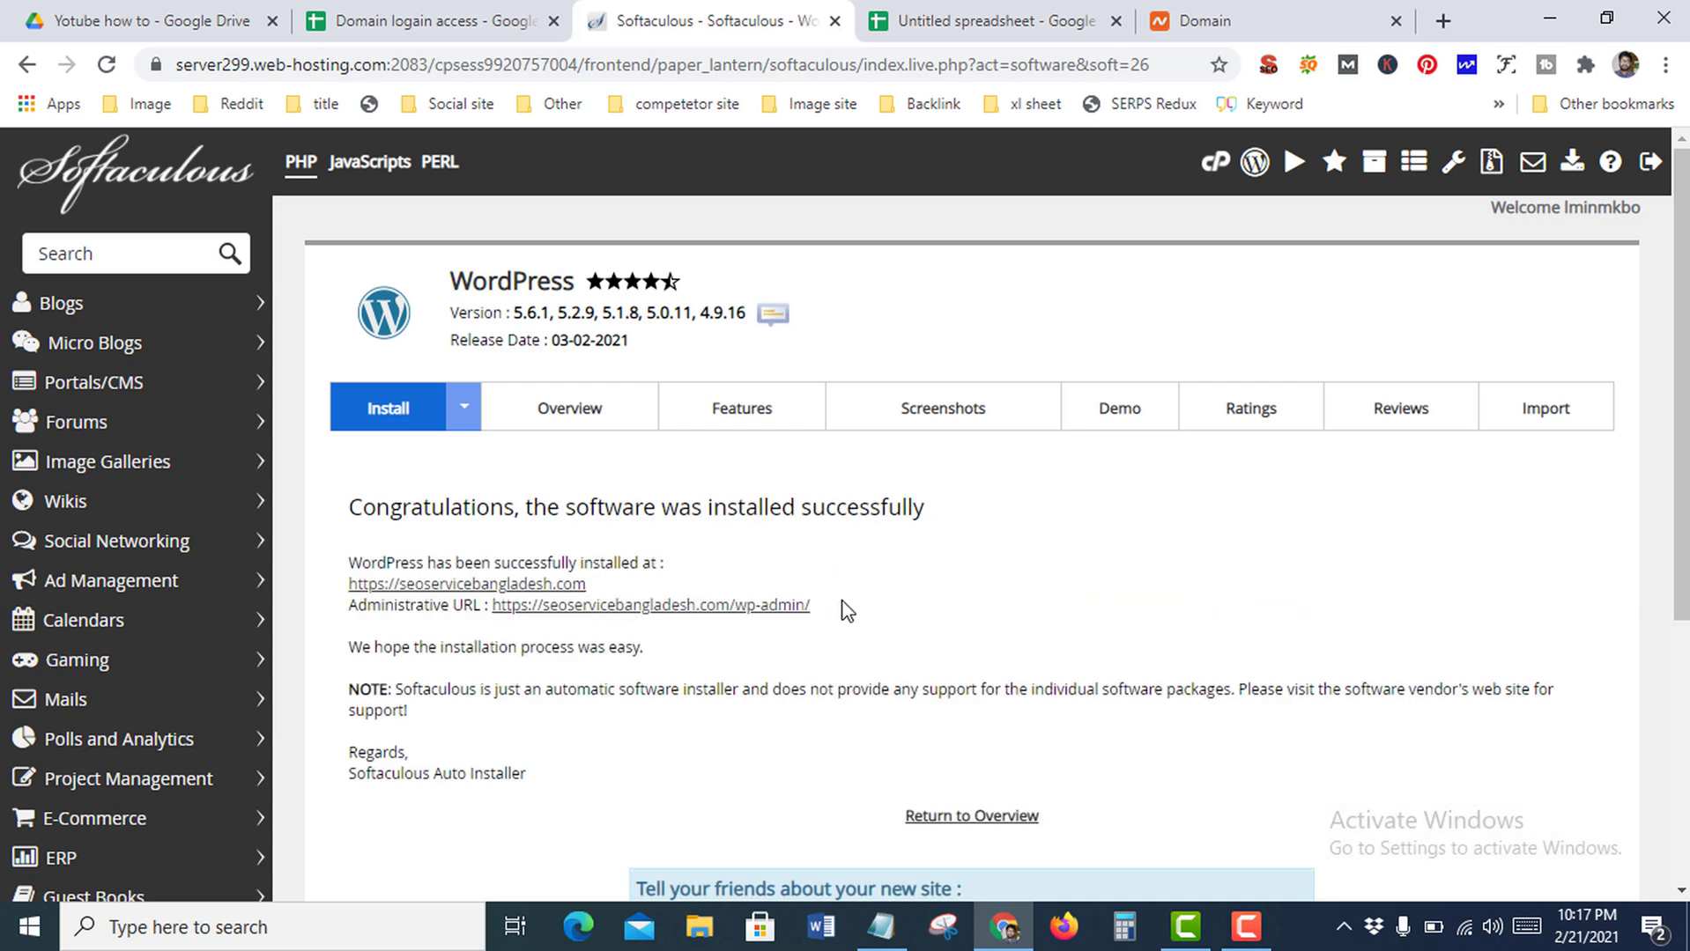
Highlight the Congratulations message confirming WordPress is installed on seoservicebangladesh.com
{"action": "scroll", "coordinate": [868, 604], "scroll_direction": "down", "scroll_amount": 3}
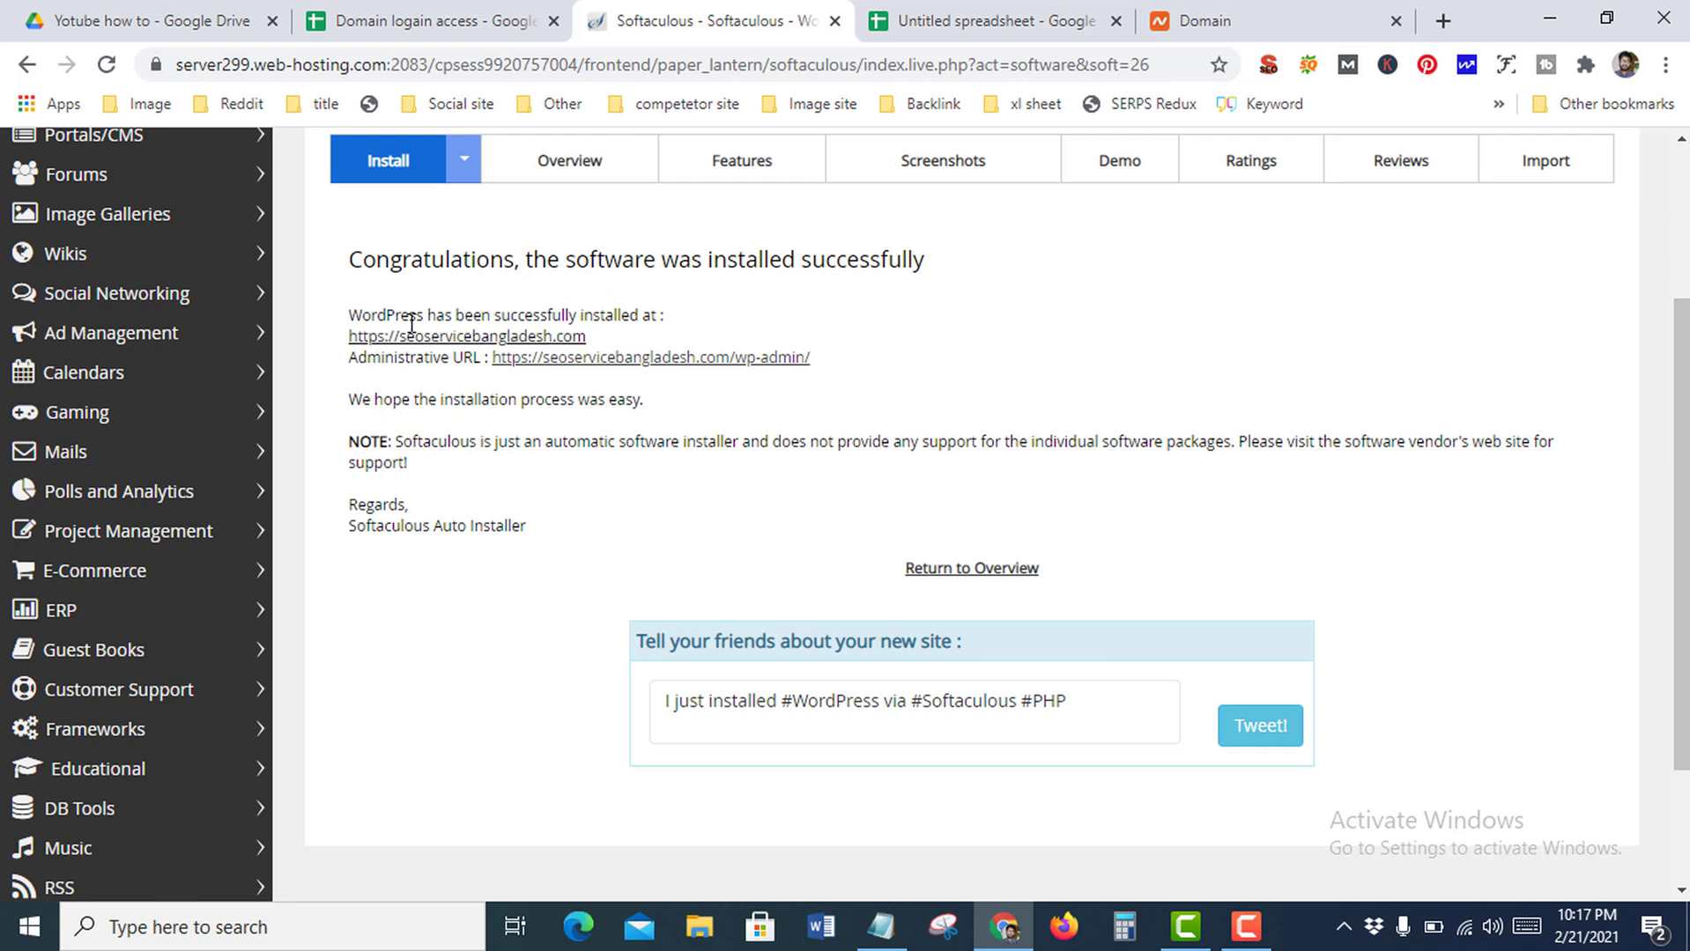
{"action": "left_click_drag", "start_coordinate": [365, 262], "coordinate": [760, 287]}
{"action": "double_click", "coordinate": [766, 261]}
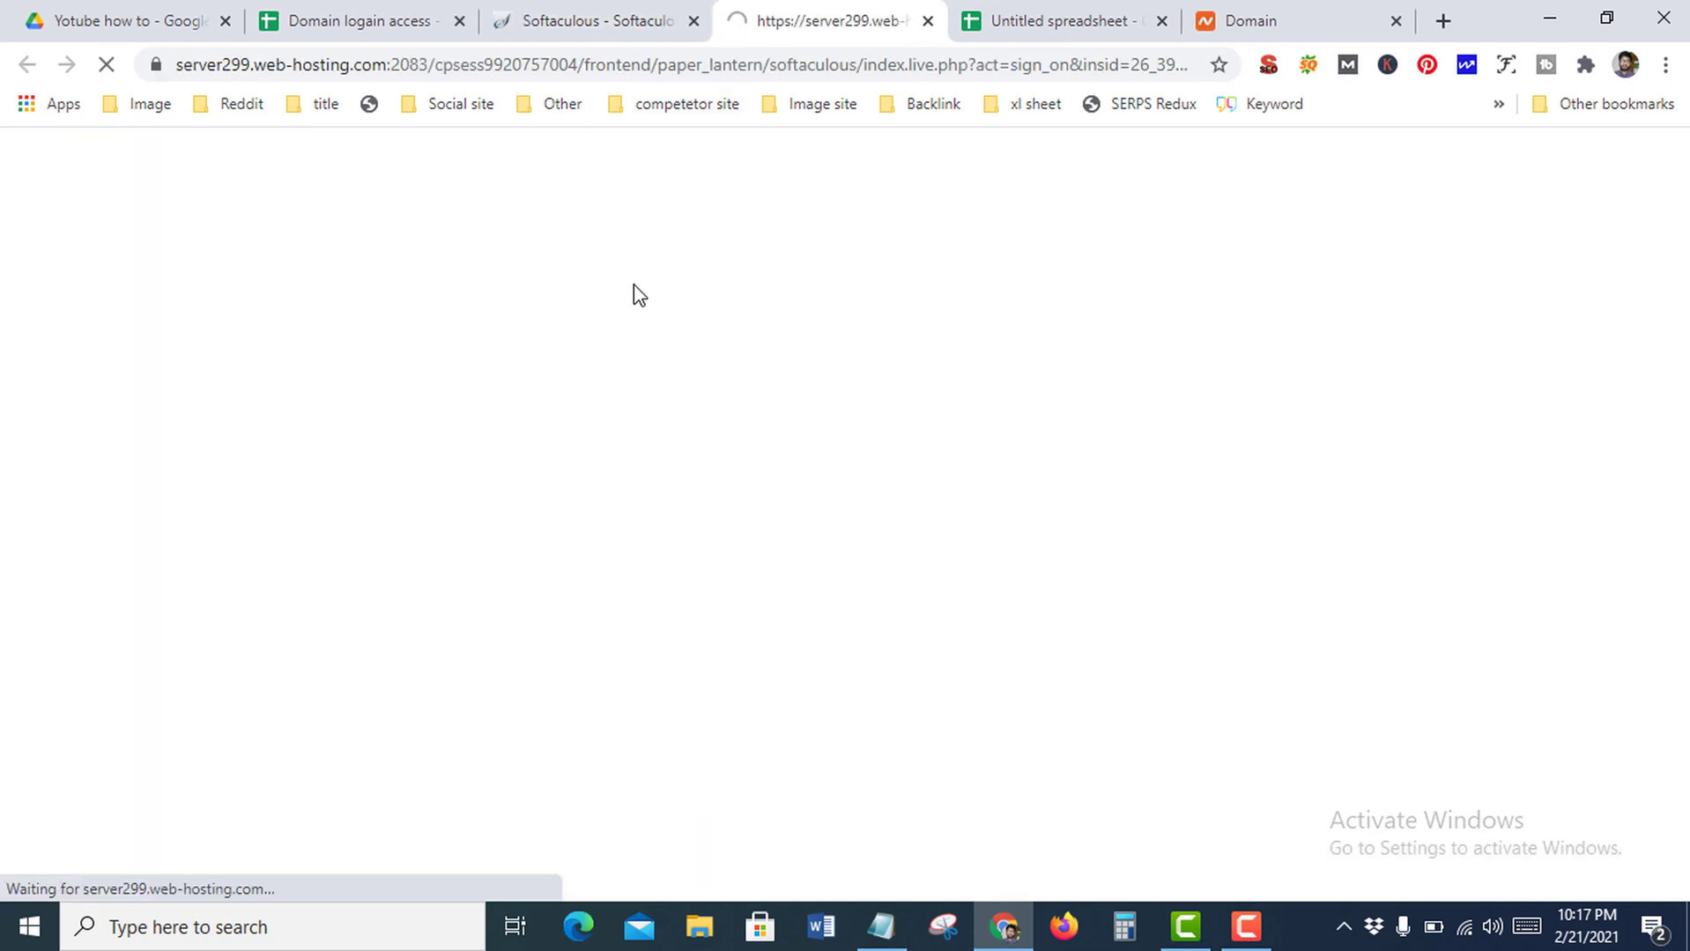
Bypass Chrome's certificate warning via Advanced and 'Proceed to seoservicebangladesh.com (unsafe)'
{"action": "left_click", "coordinate": [558, 744]}
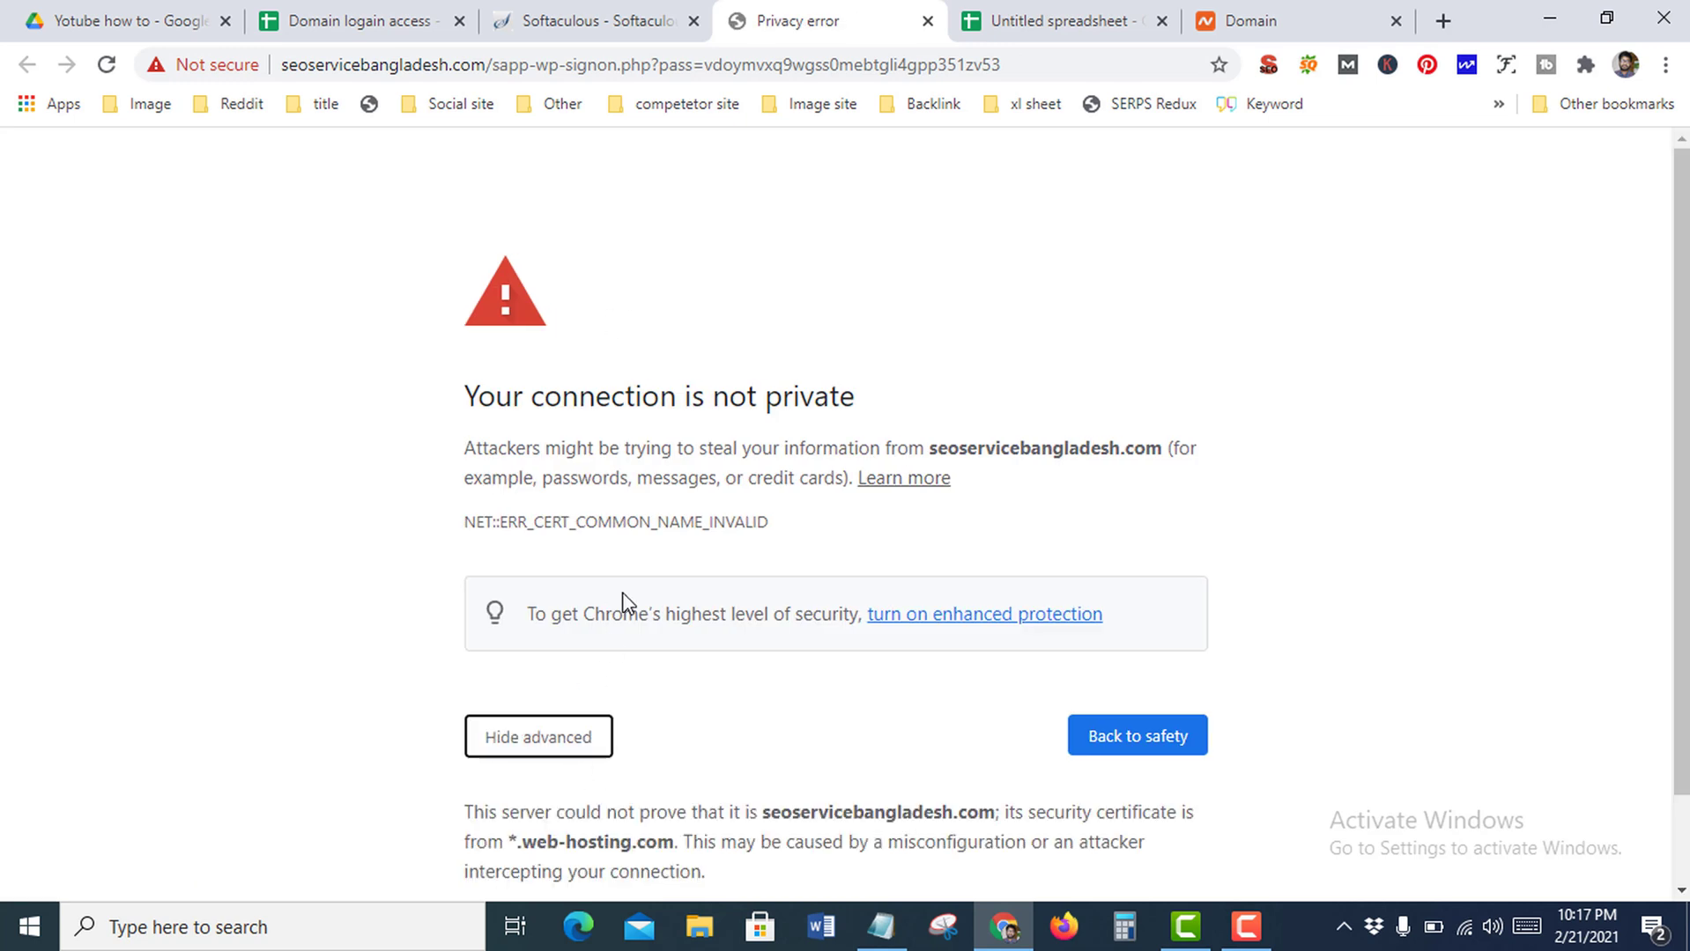
{"action": "scroll", "coordinate": [622, 603], "scroll_direction": "down", "scroll_amount": 2}
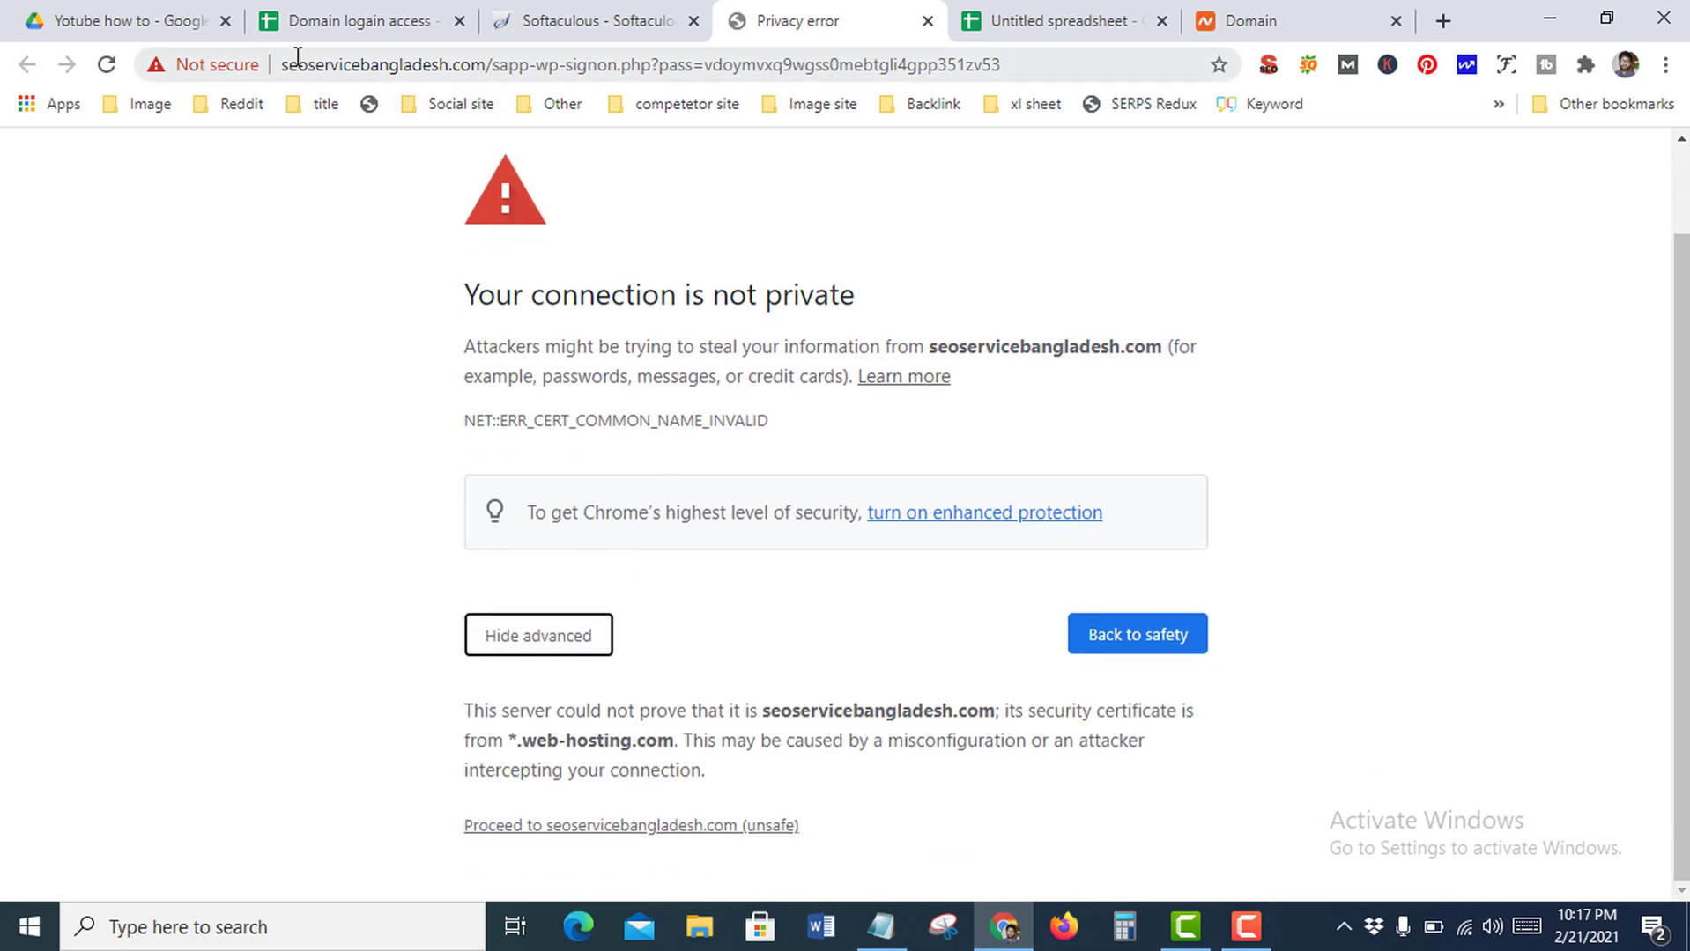
{"action": "left_click", "coordinate": [688, 826]}
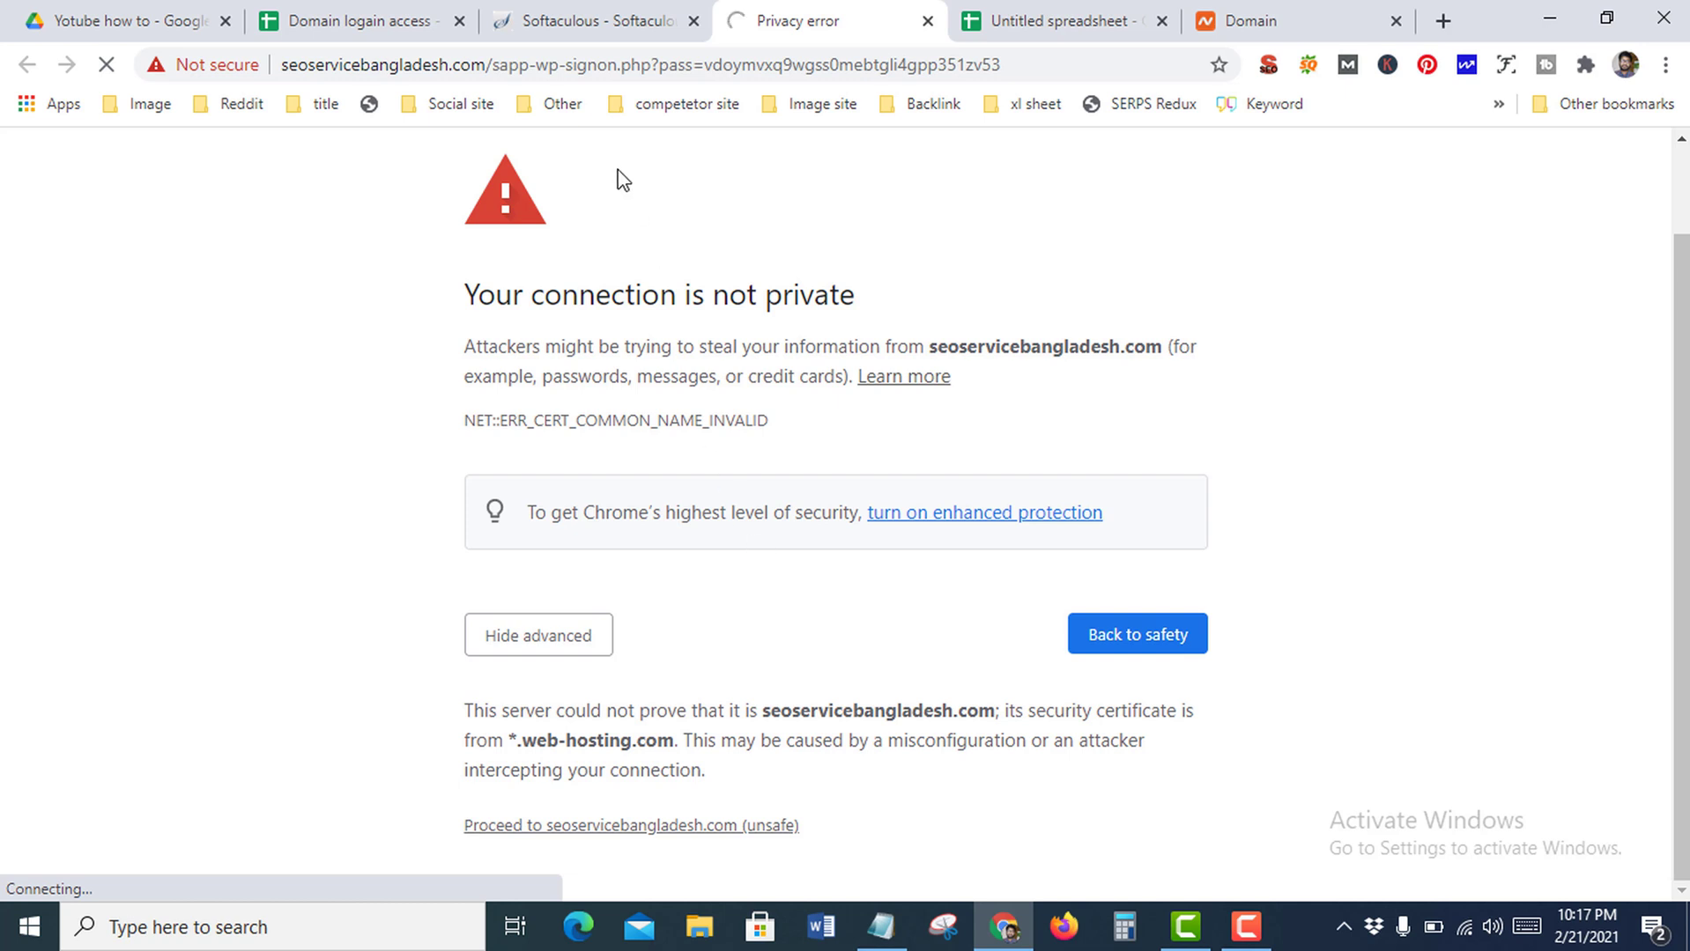
Check the Google account panel in a new tab, then return to the WordPress Dashboard tab
{"action": "left_click", "coordinate": [1446, 18]}
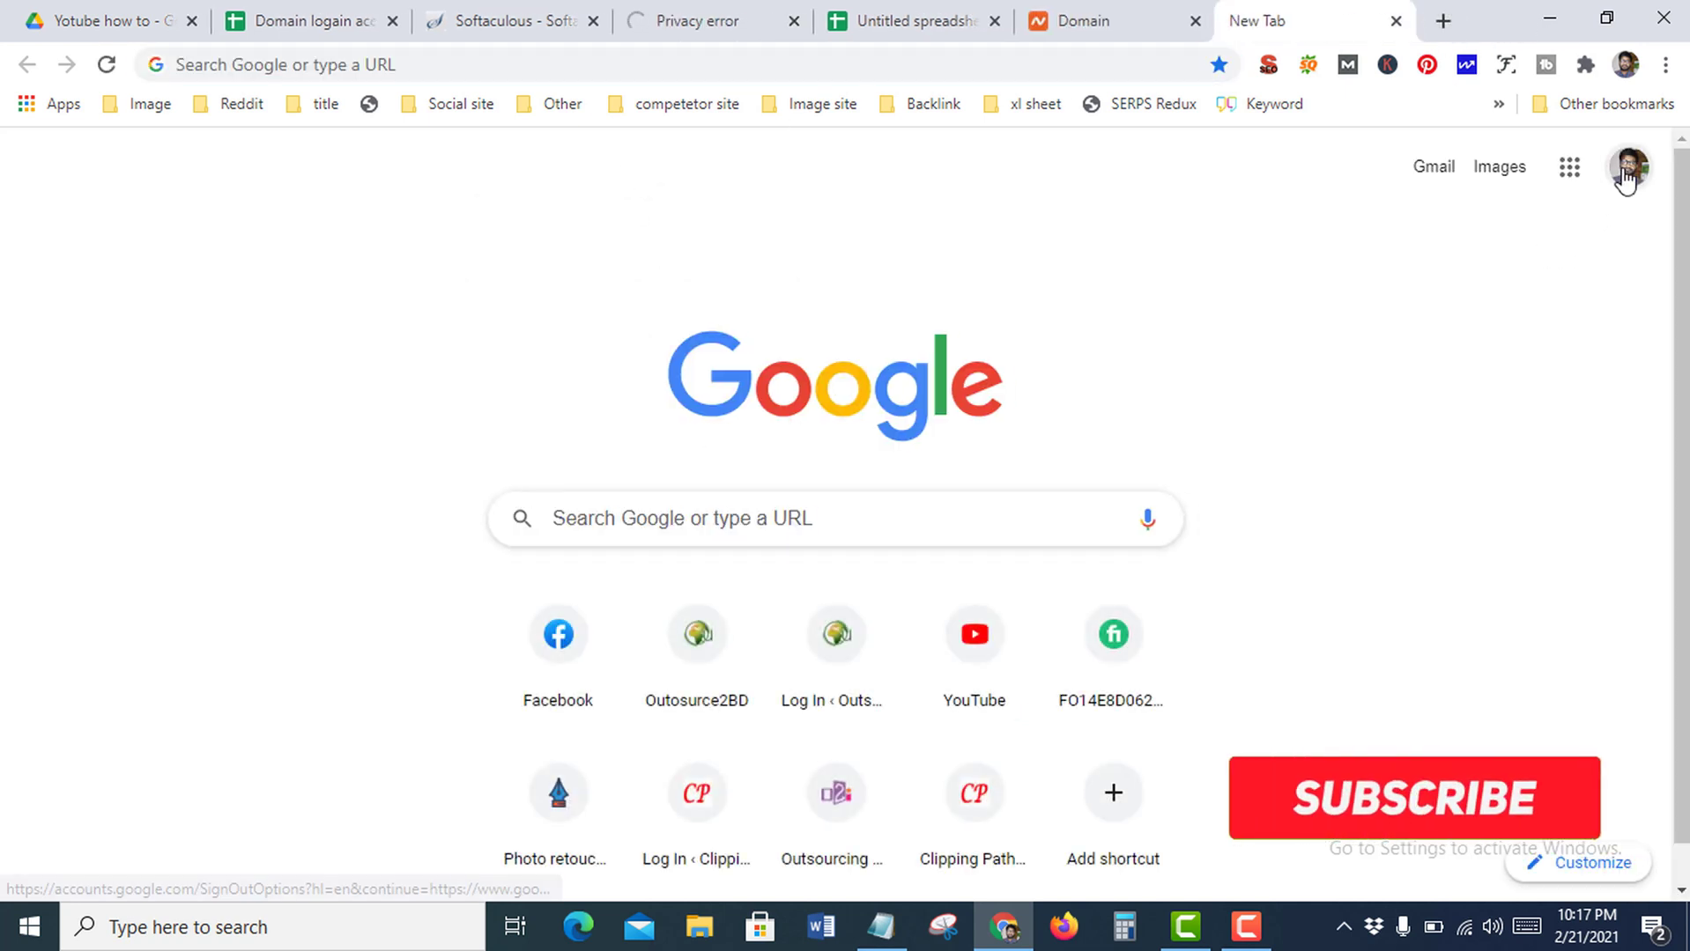
{"action": "left_click", "coordinate": [1628, 167]}
{"action": "scroll", "coordinate": [1450, 582], "scroll_direction": "down", "scroll_amount": 5}
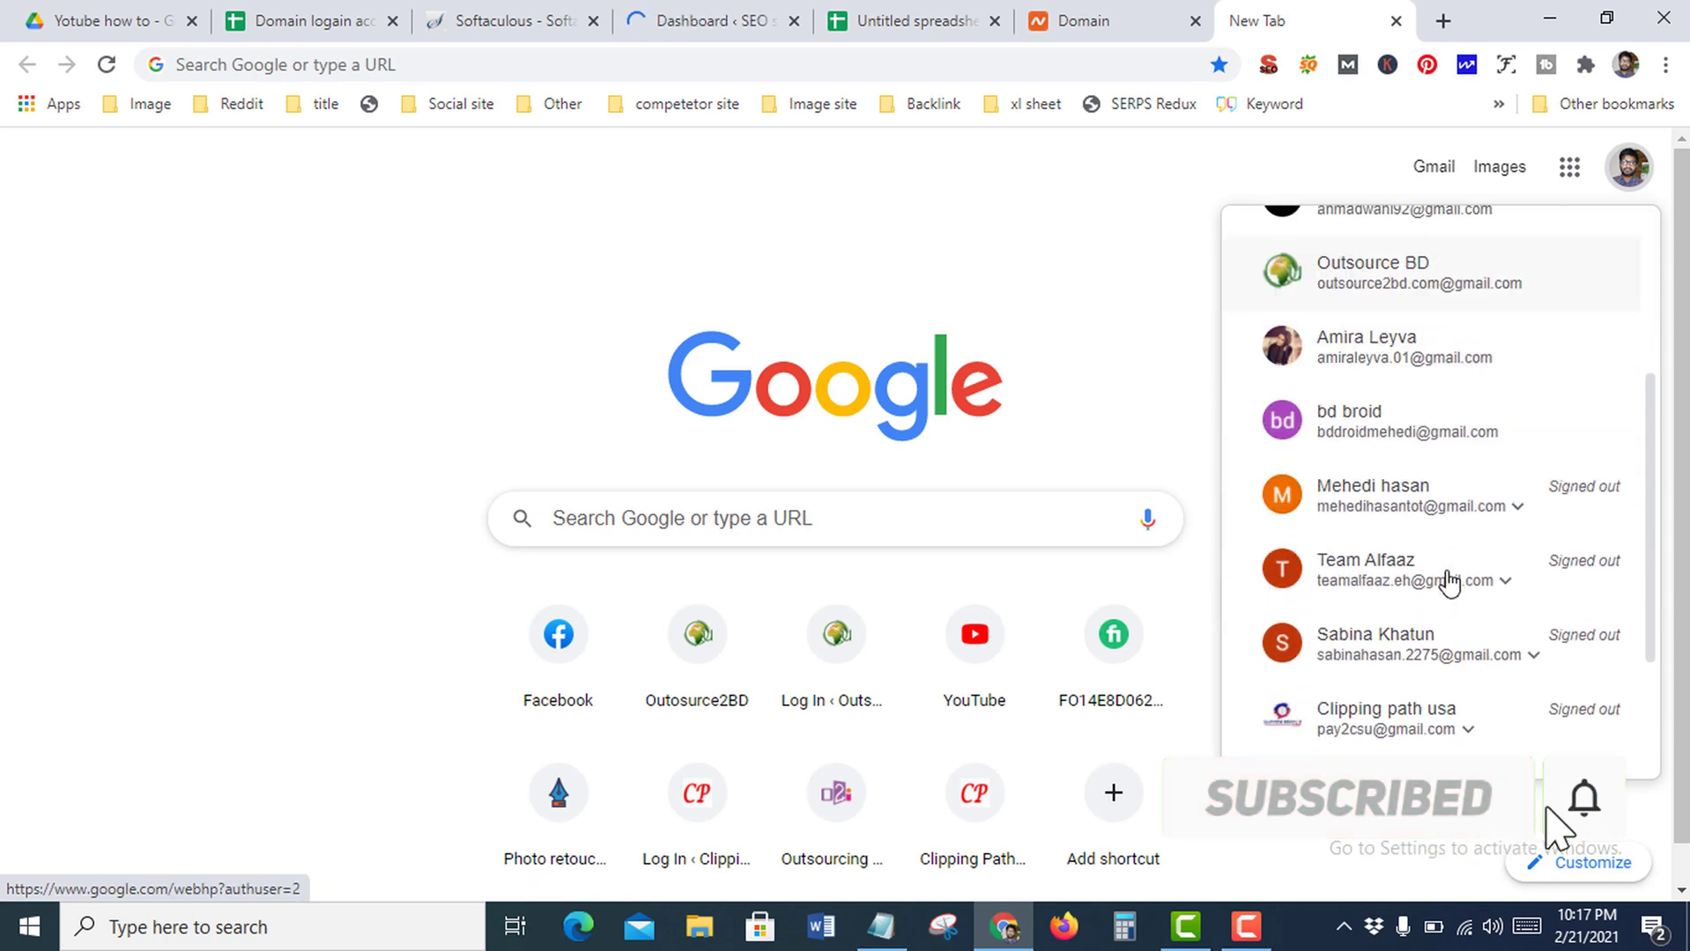
{"action": "scroll", "coordinate": [1445, 577], "scroll_direction": "up", "scroll_amount": 5}
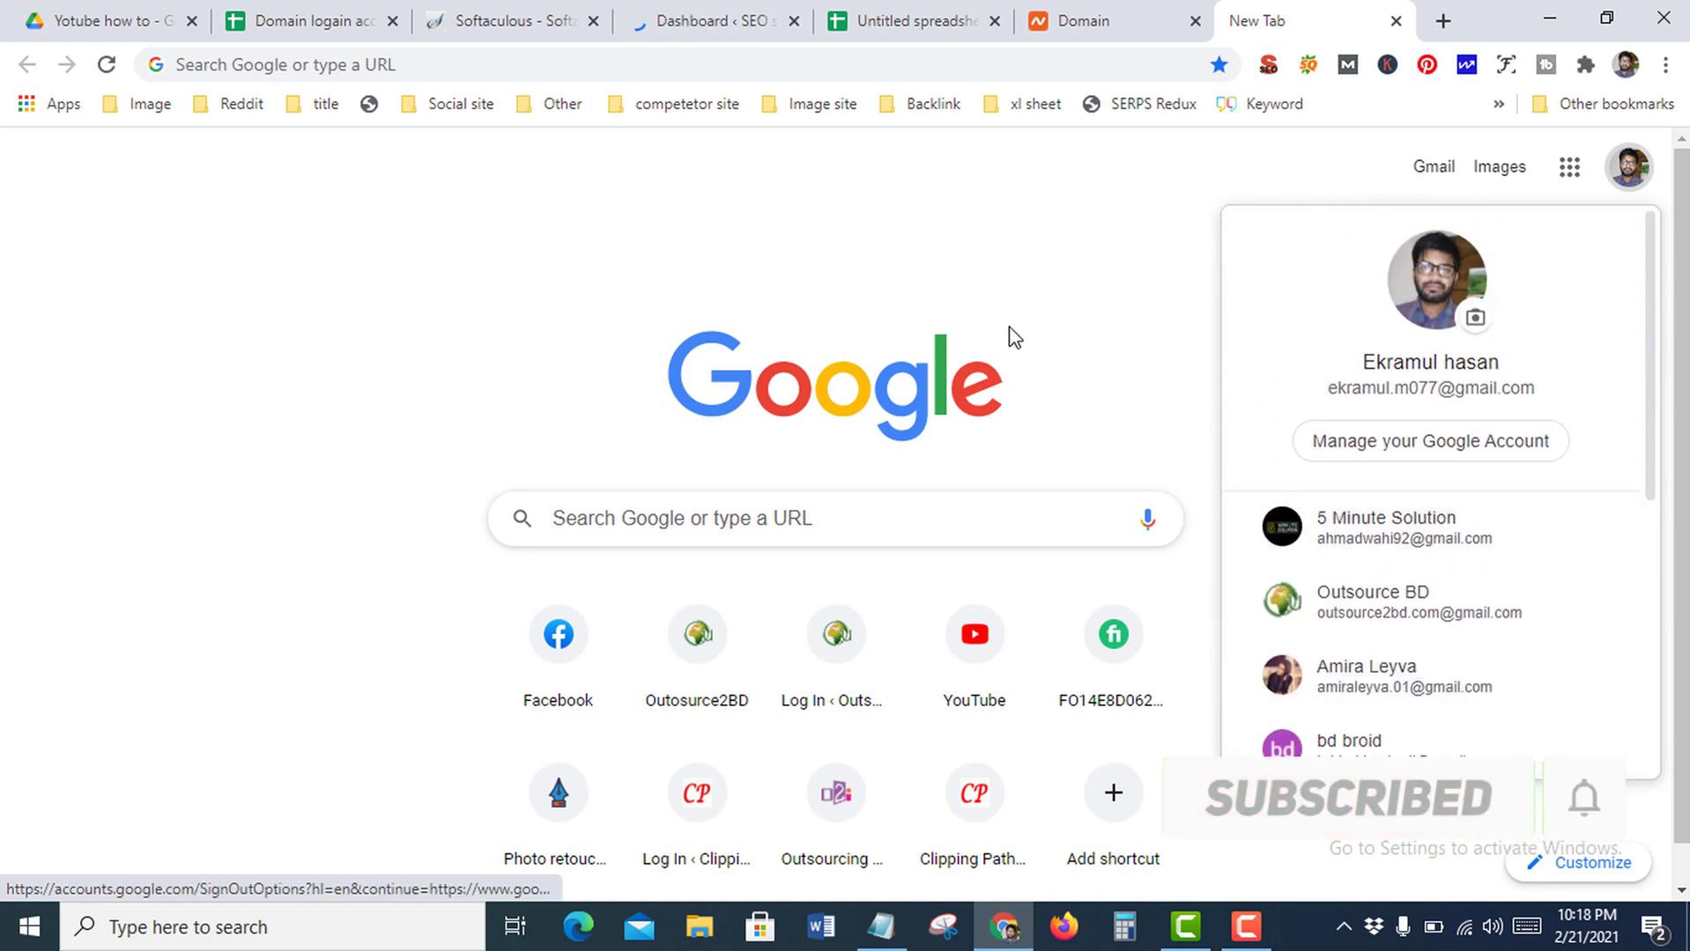
{"action": "left_click", "coordinate": [1065, 302]}
{"action": "left_click", "coordinate": [766, 19]}
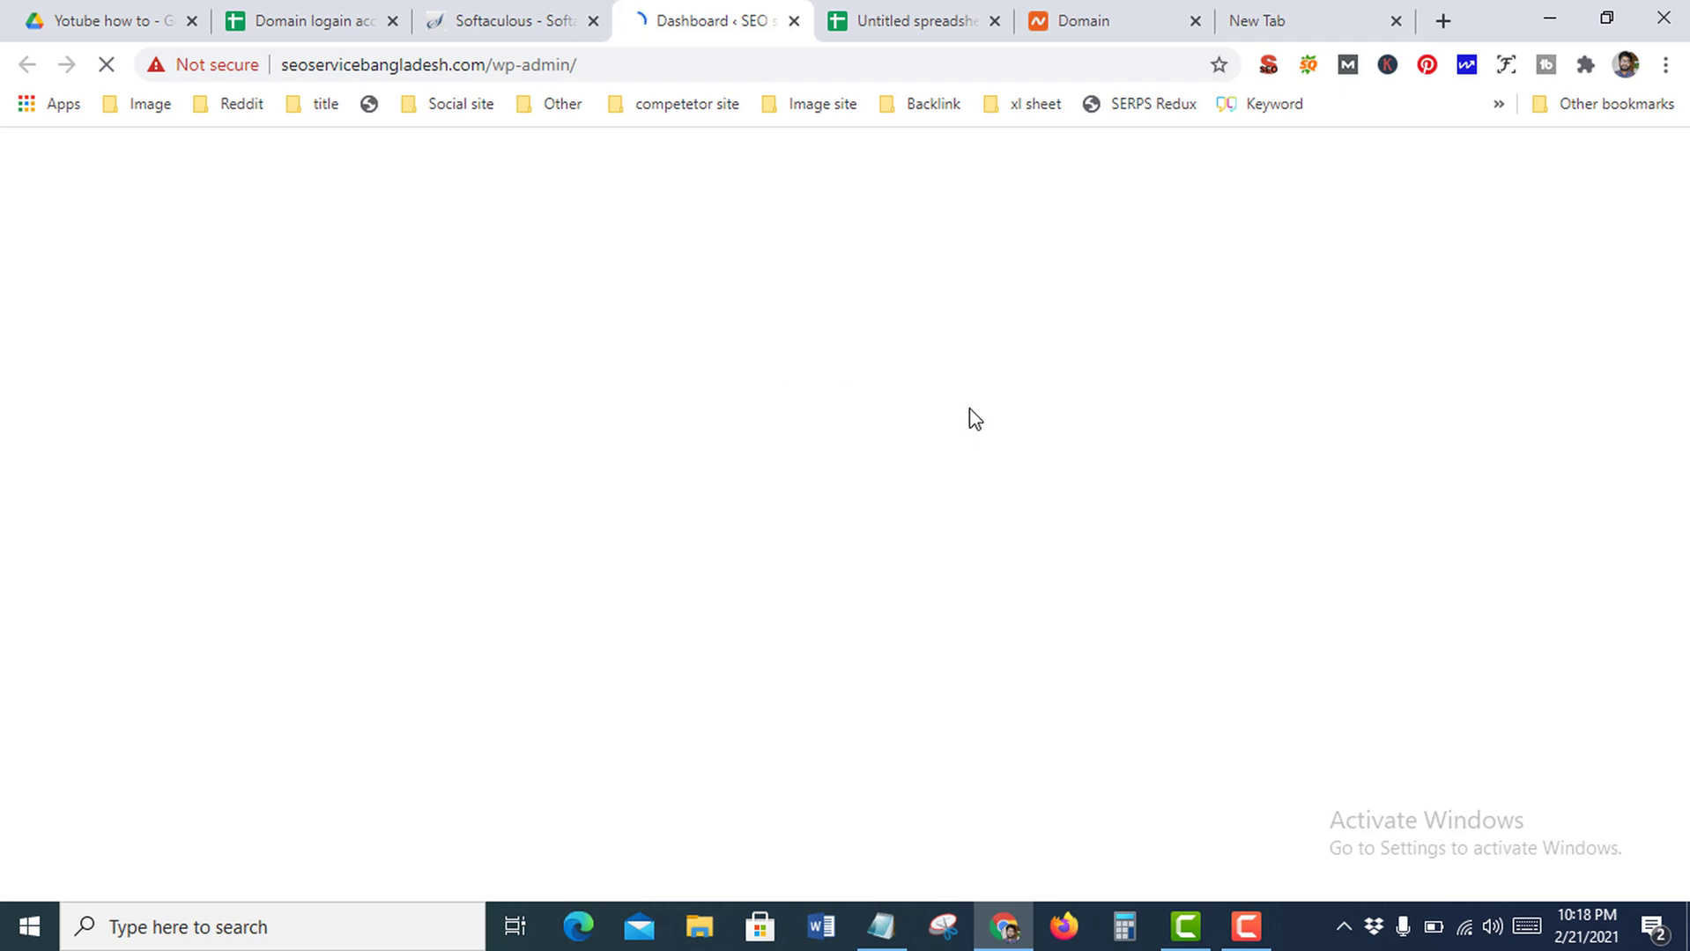
Review the Welcome to WordPress panel on the SEO service Provider Dashboard and check its wp-admin address
{"action": "left_click", "coordinate": [1246, 927]}
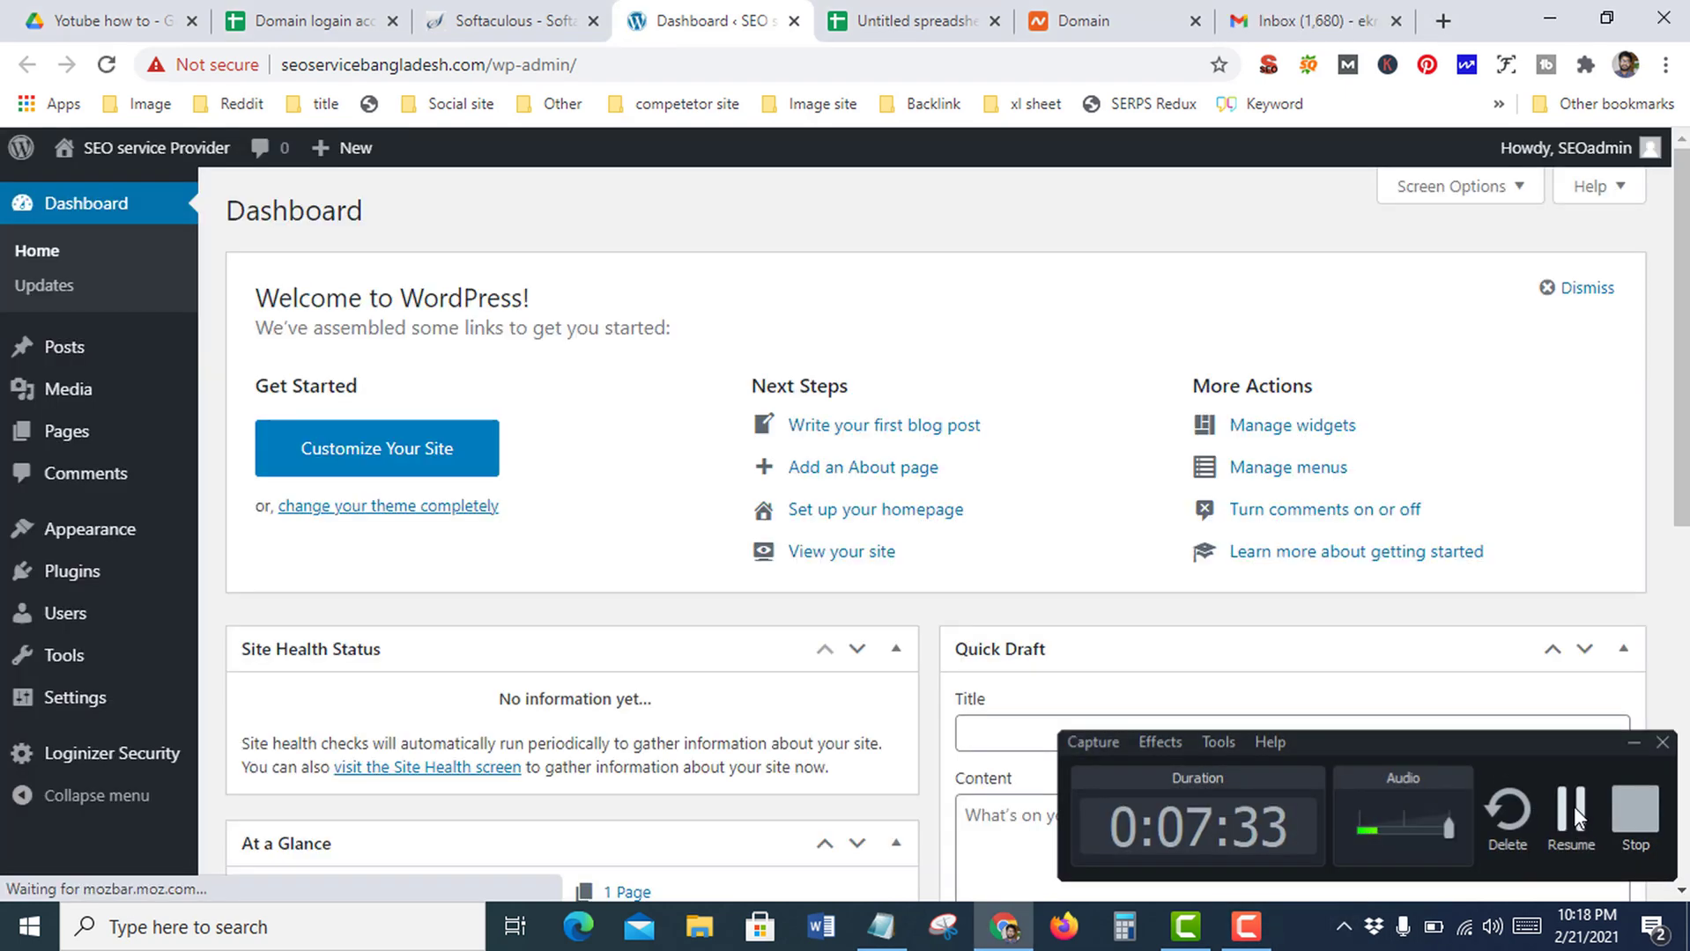
{"action": "left_click", "coordinate": [1571, 807]}
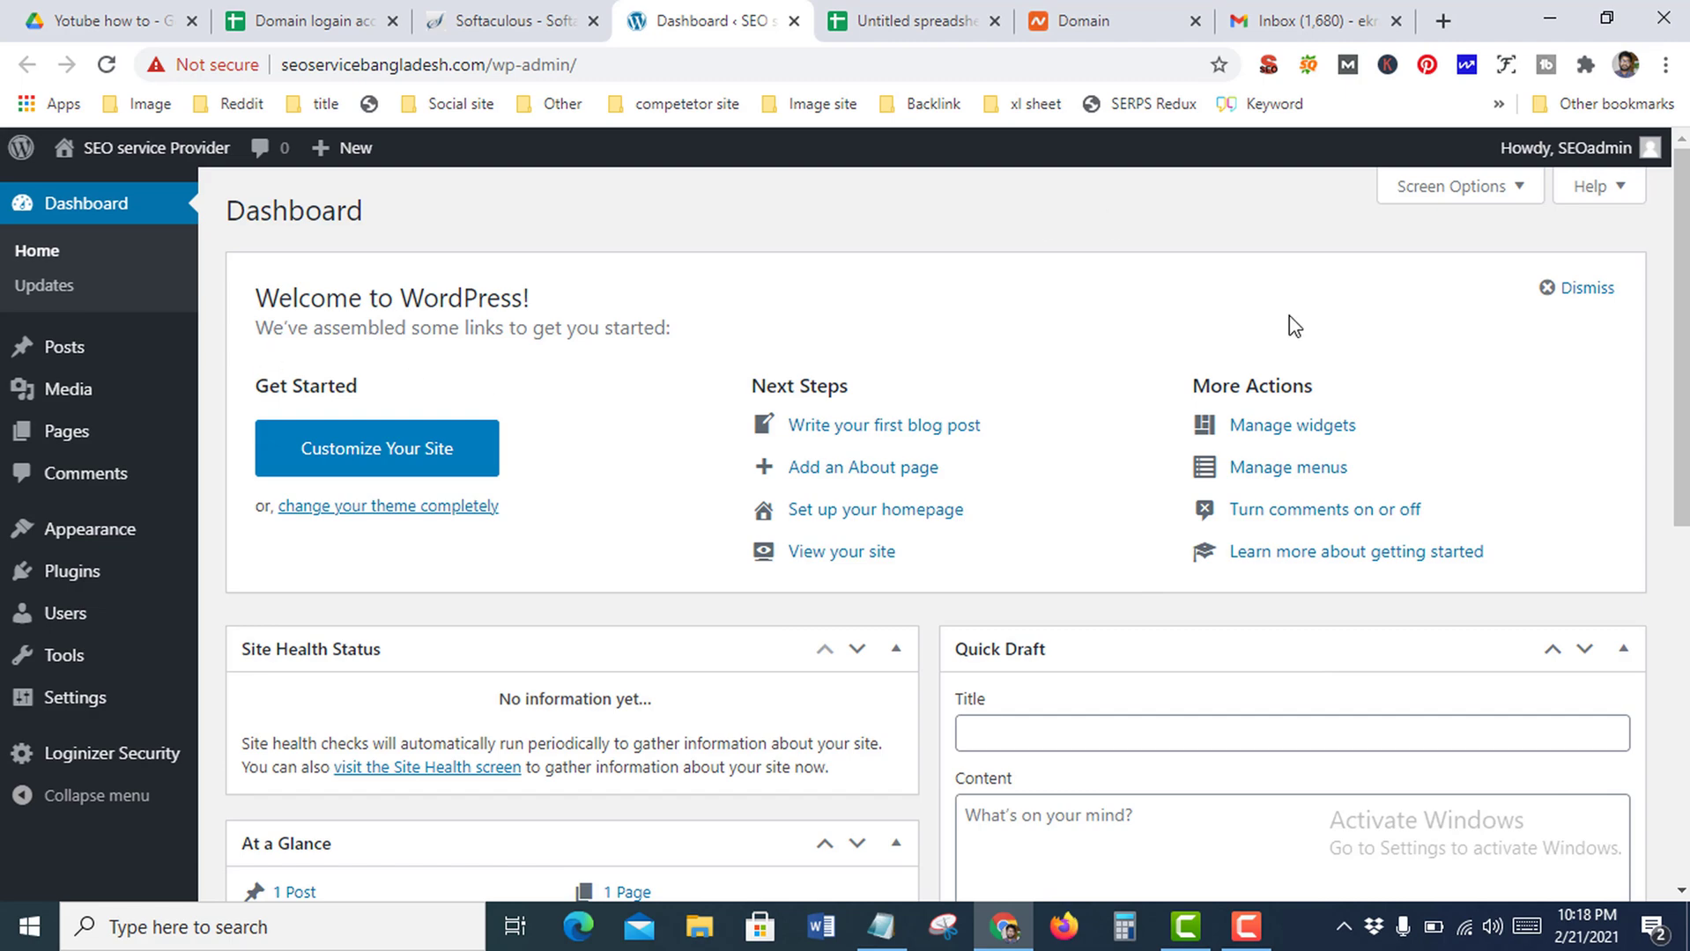
{"action": "scroll", "coordinate": [765, 483], "scroll_direction": "down", "scroll_amount": 8}
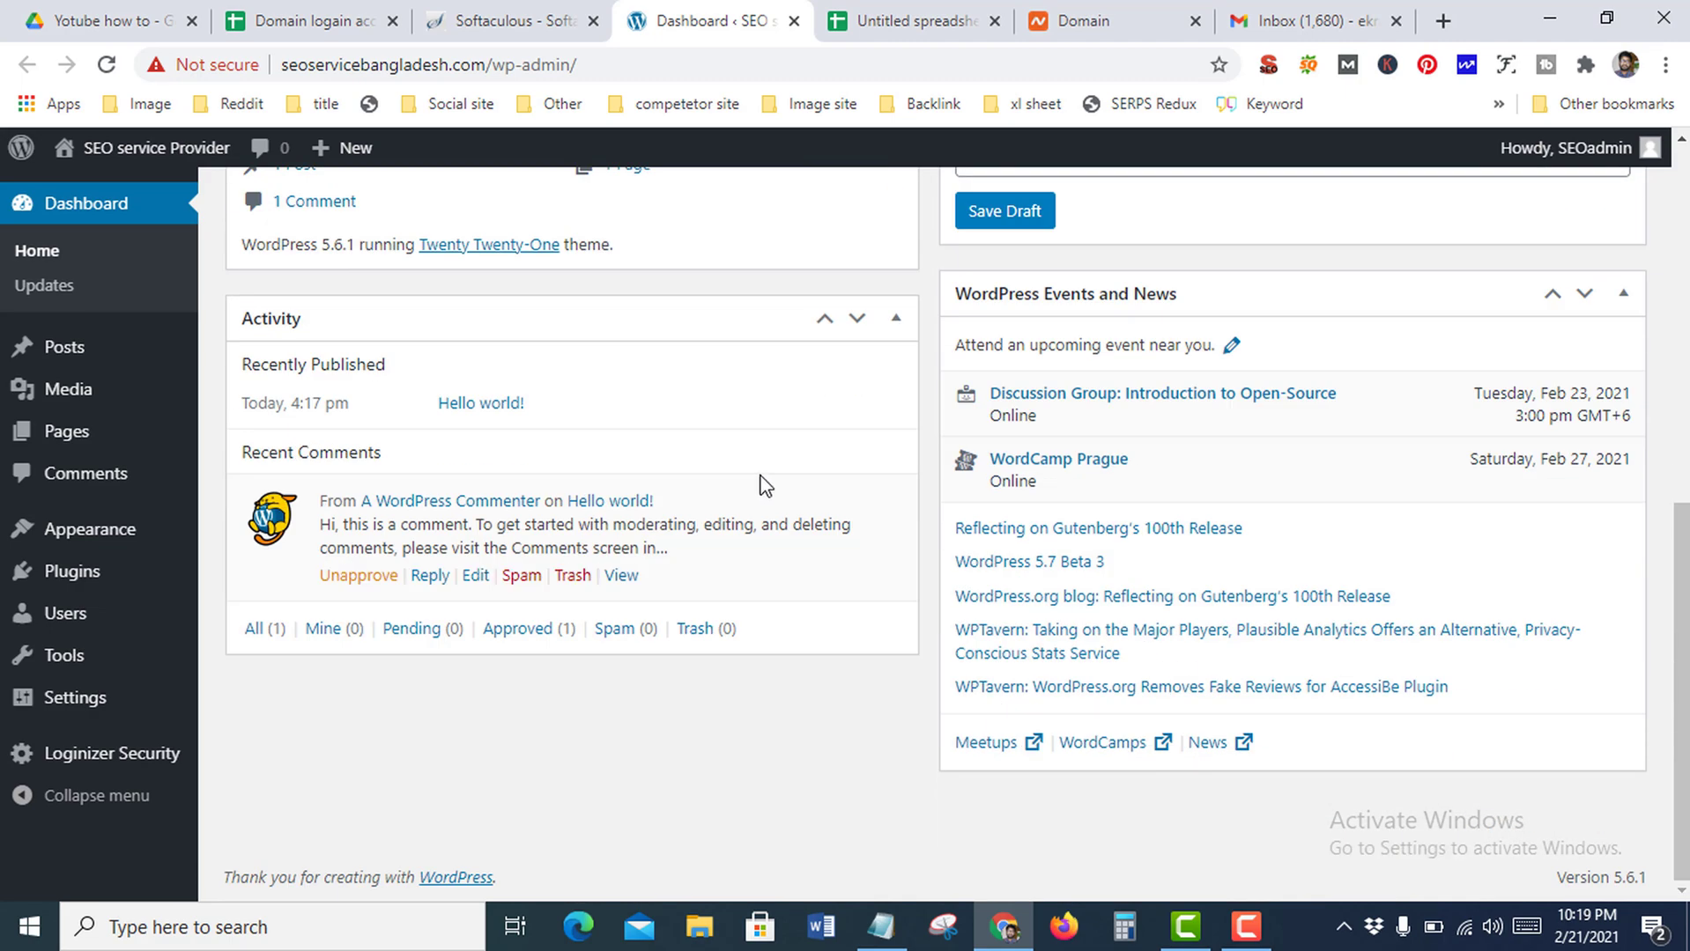
{"action": "scroll", "coordinate": [766, 483], "scroll_direction": "up", "scroll_amount": 8}
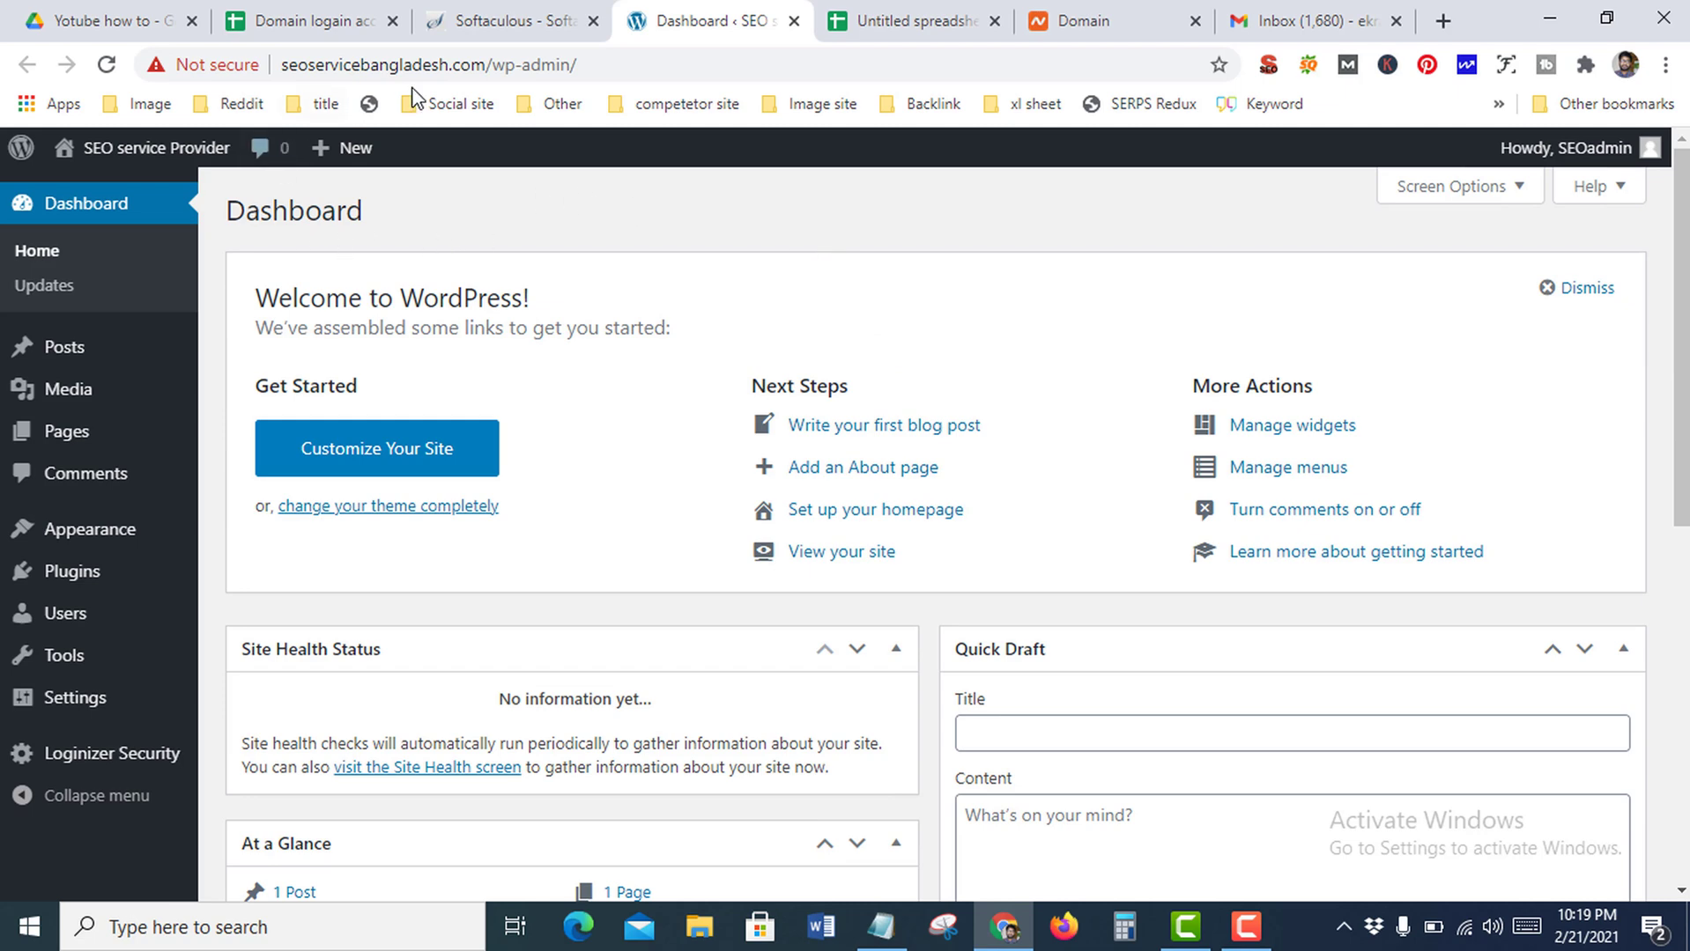
{"action": "left_click", "coordinate": [488, 68]}
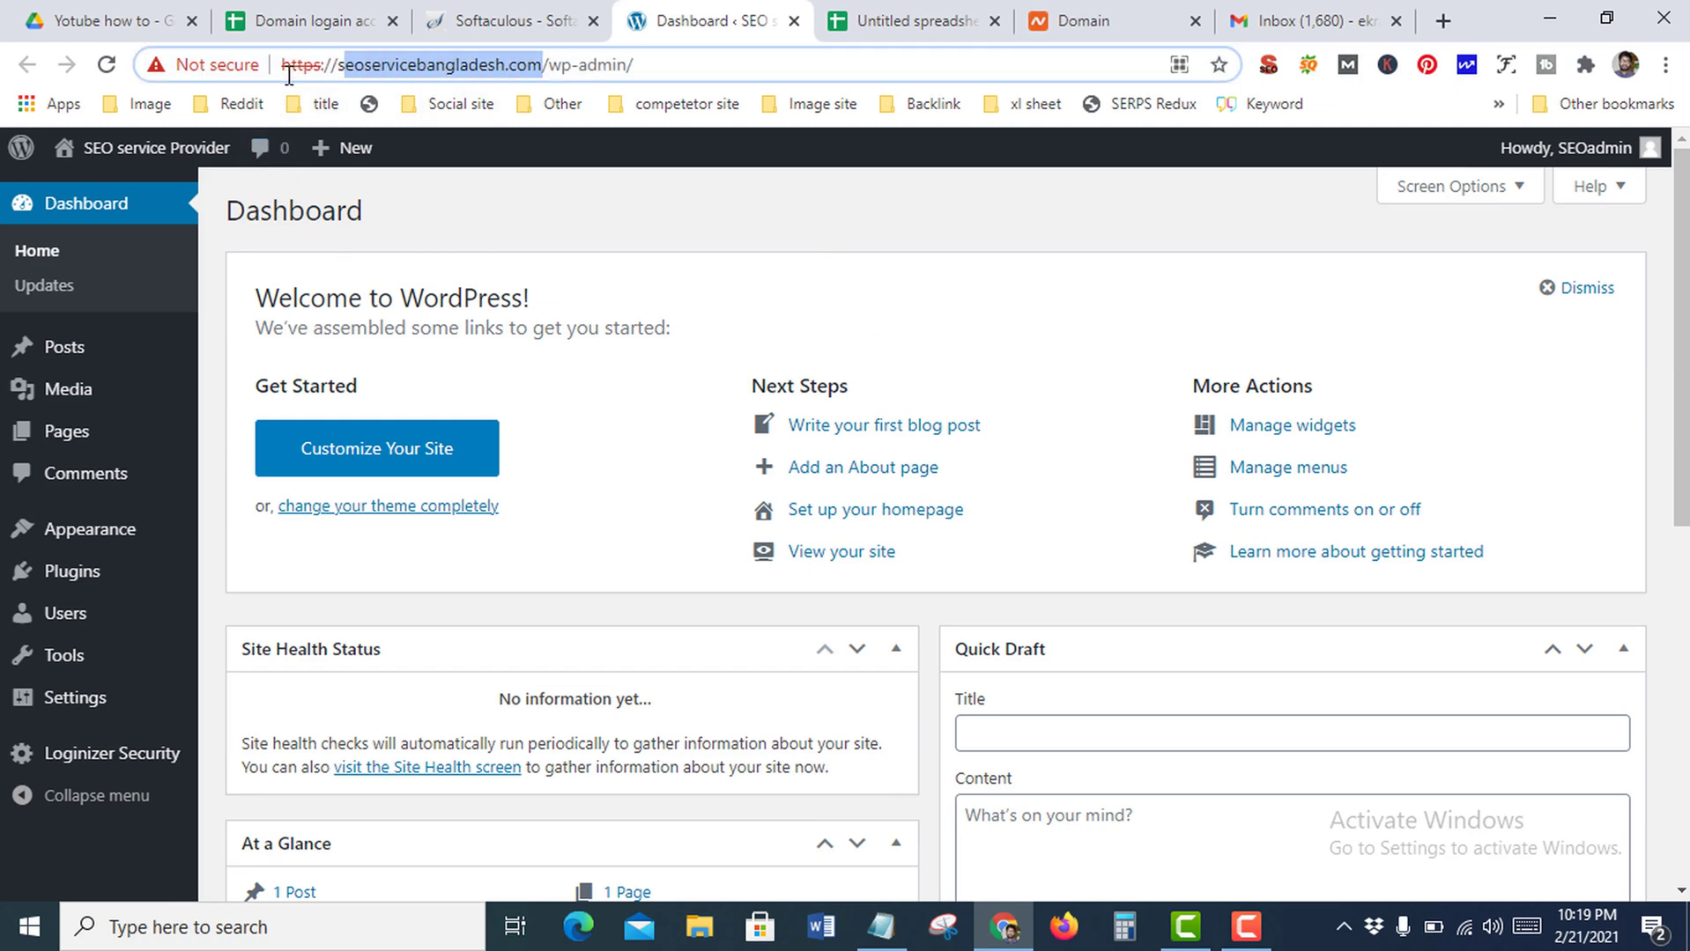
{"action": "left_click", "coordinate": [652, 226]}
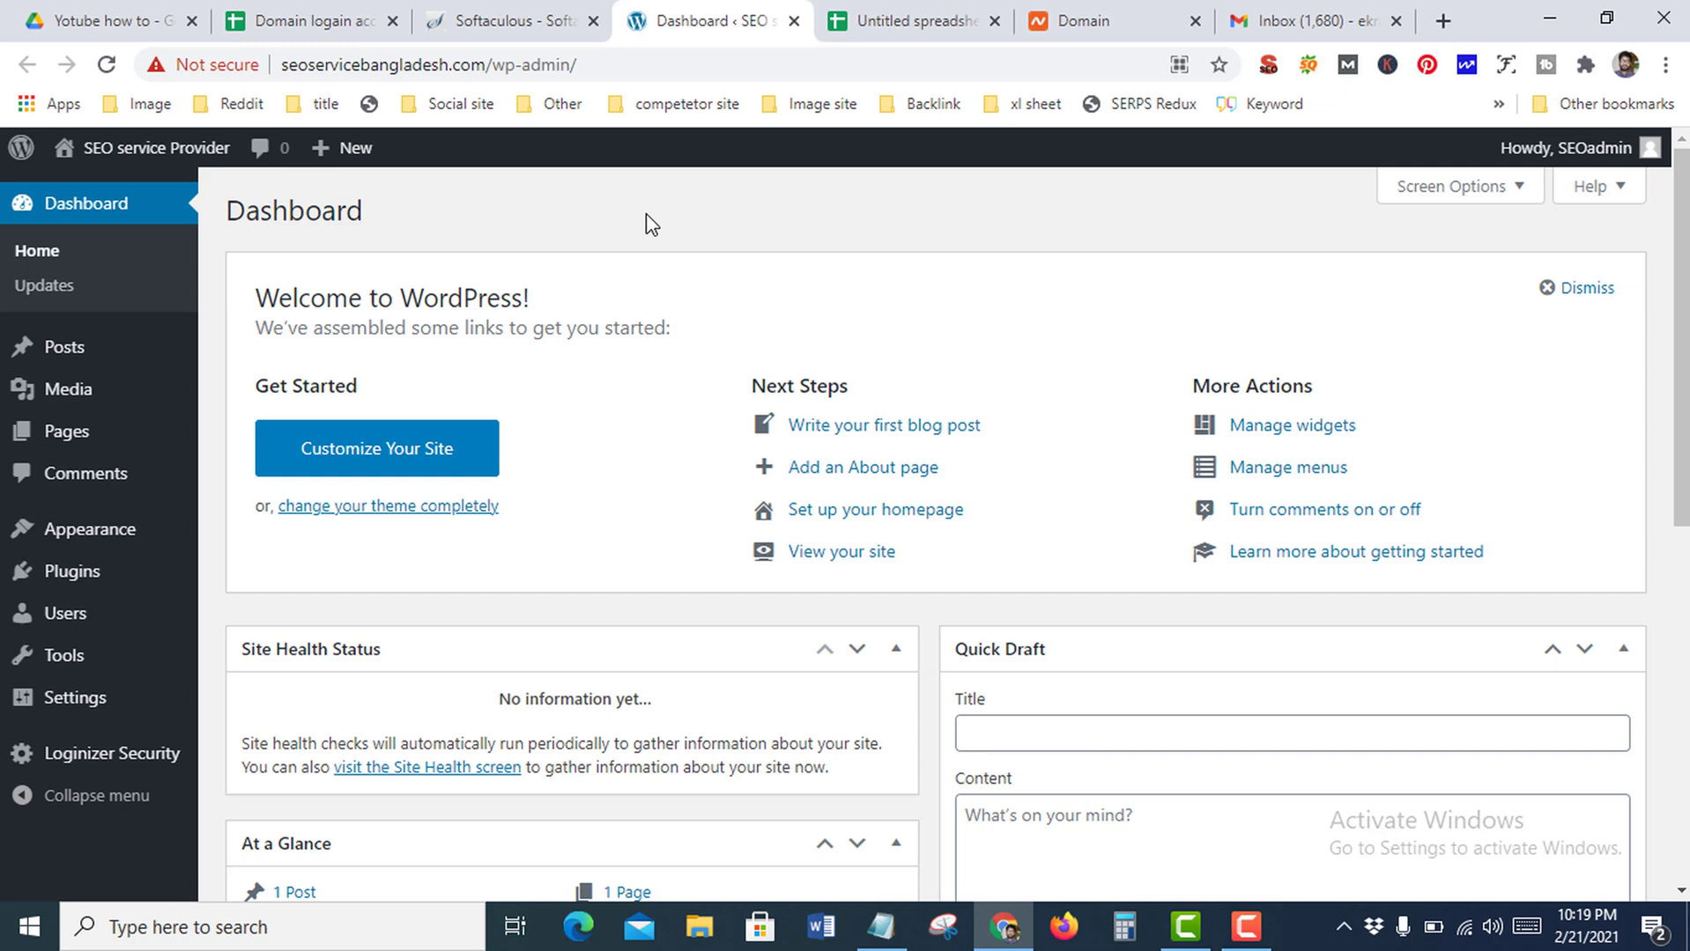